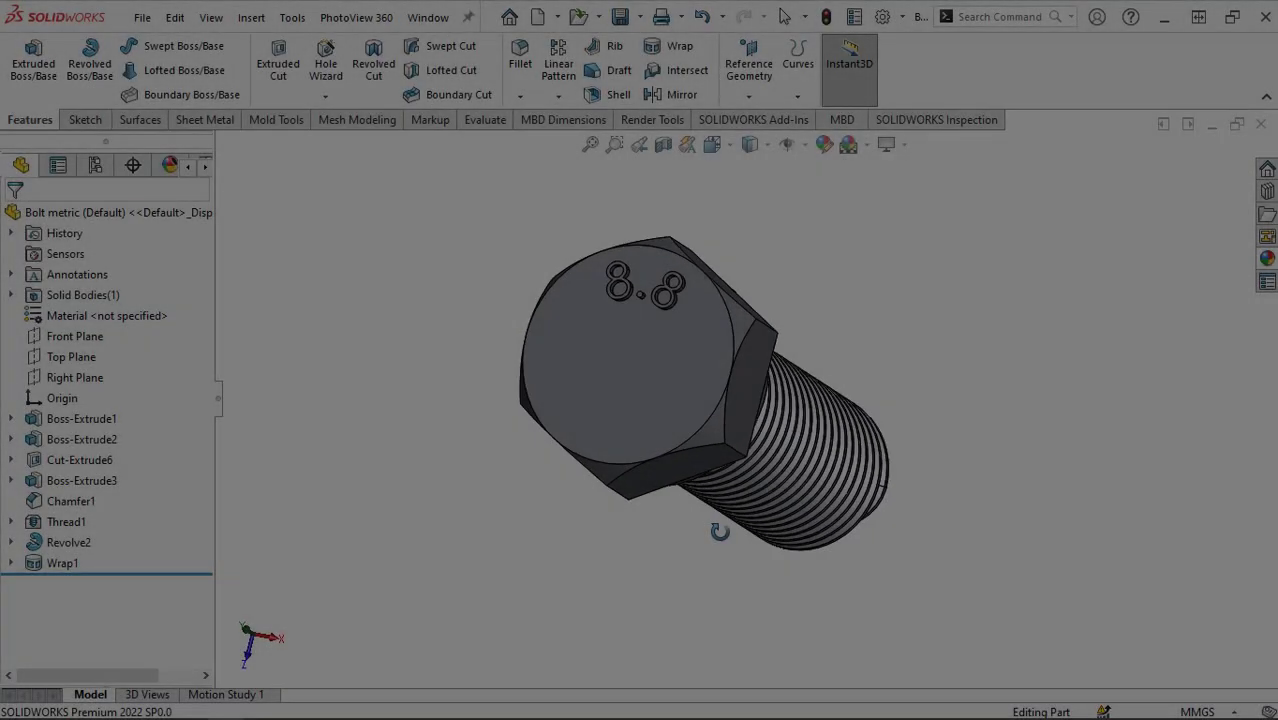
- Create a new blank part document, Part1, from the Part template
{"action": "mouse_move", "coordinate": [722, 528]}
{"action": "middle_mouse_down"}
{"action": "mouse_move", "coordinate": [927, 533]}
{"action": "mouse_move", "coordinate": [1098, 486]}
{"action": "mouse_move", "coordinate": [1115, 352]}
{"action": "mouse_move", "coordinate": [1098, 283]}
{"action": "mouse_move", "coordinate": [970, 237]}
{"action": "mouse_move", "coordinate": [877, 241]}
{"action": "mouse_move", "coordinate": [693, 177]}
{"action": "mouse_move", "coordinate": [596, 225]}
{"action": "mouse_move", "coordinate": [652, 461]}
{"action": "mouse_move", "coordinate": [690, 335]}
{"action": "middle_mouse_up"}
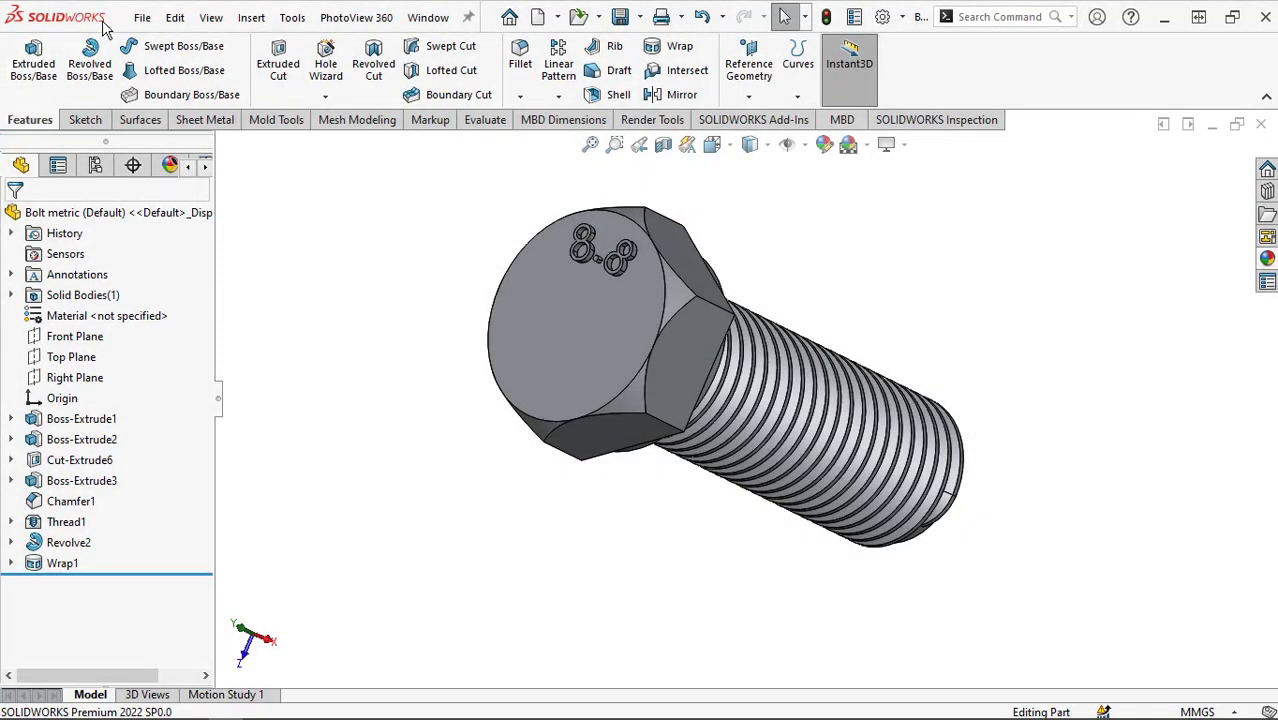
{"action": "left_click", "coordinate": [145, 20]}
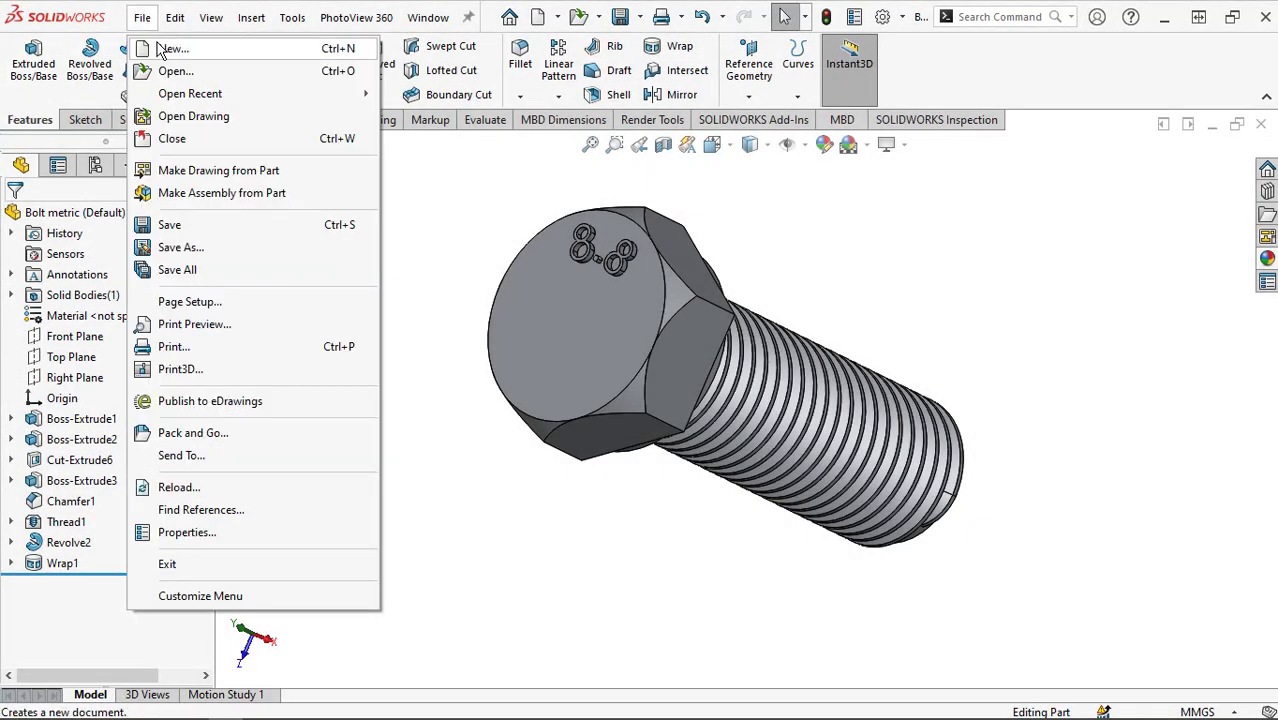
{"action": "left_click", "coordinate": [168, 48]}
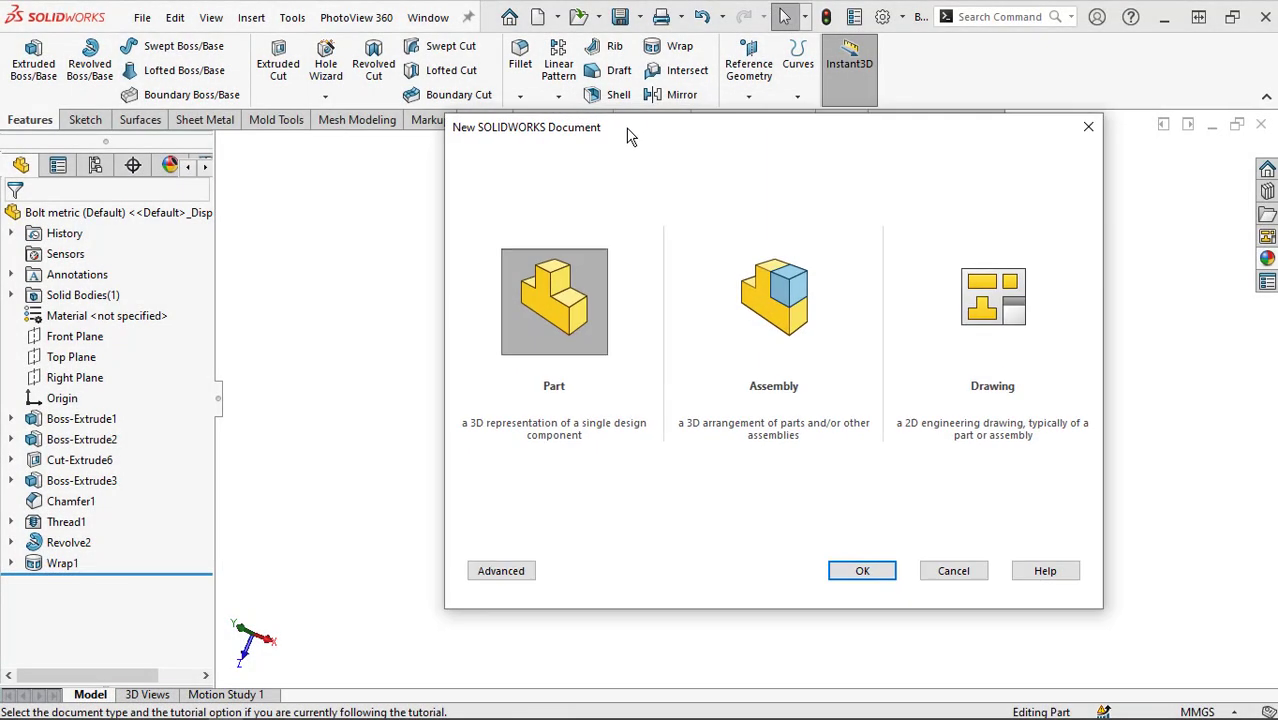
{"action": "left_click", "coordinate": [578, 283]}
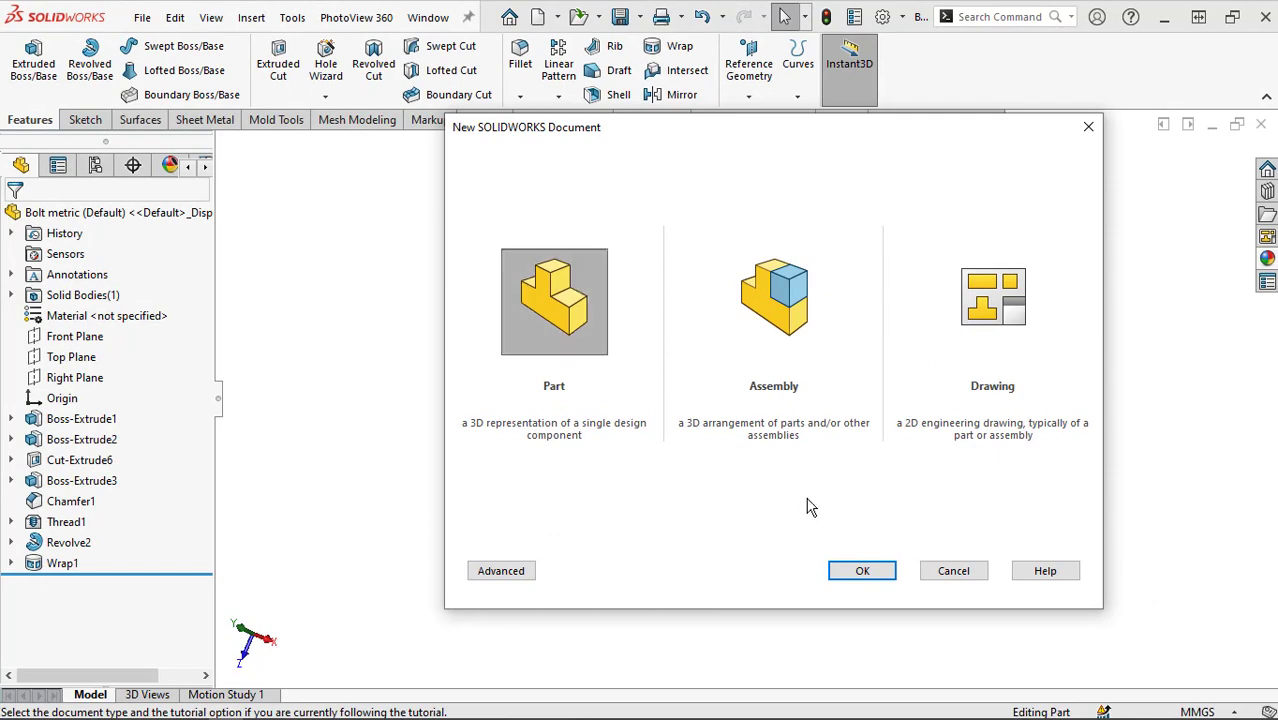
{"action": "left_click", "coordinate": [880, 572]}
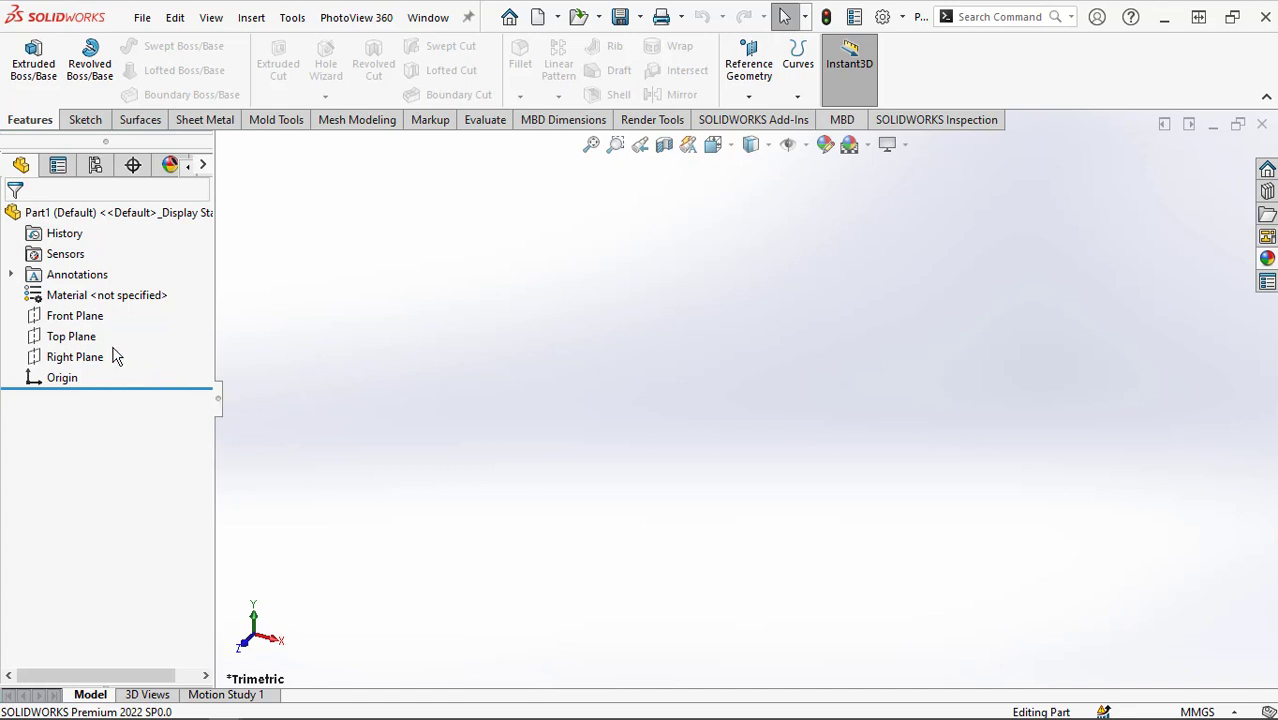
- On the Top Plane, sketch a six-sided polygon centred on the origin
{"action": "left_click", "coordinate": [71, 336]}
{"action": "left_click", "coordinate": [92, 303]}
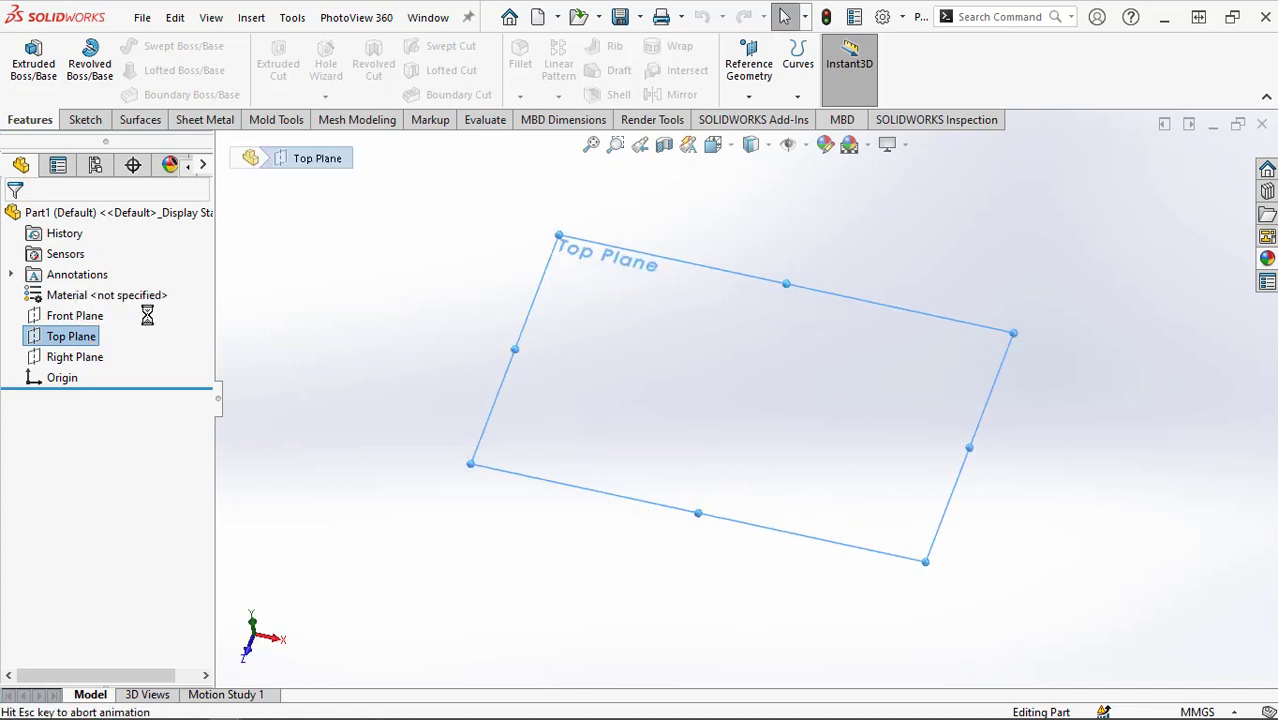
{"action": "scroll", "coordinate": [841, 371], "scroll_direction": "down", "scroll_amount": 1}
{"action": "scroll", "coordinate": [840, 375], "scroll_direction": "down", "scroll_amount": 1}
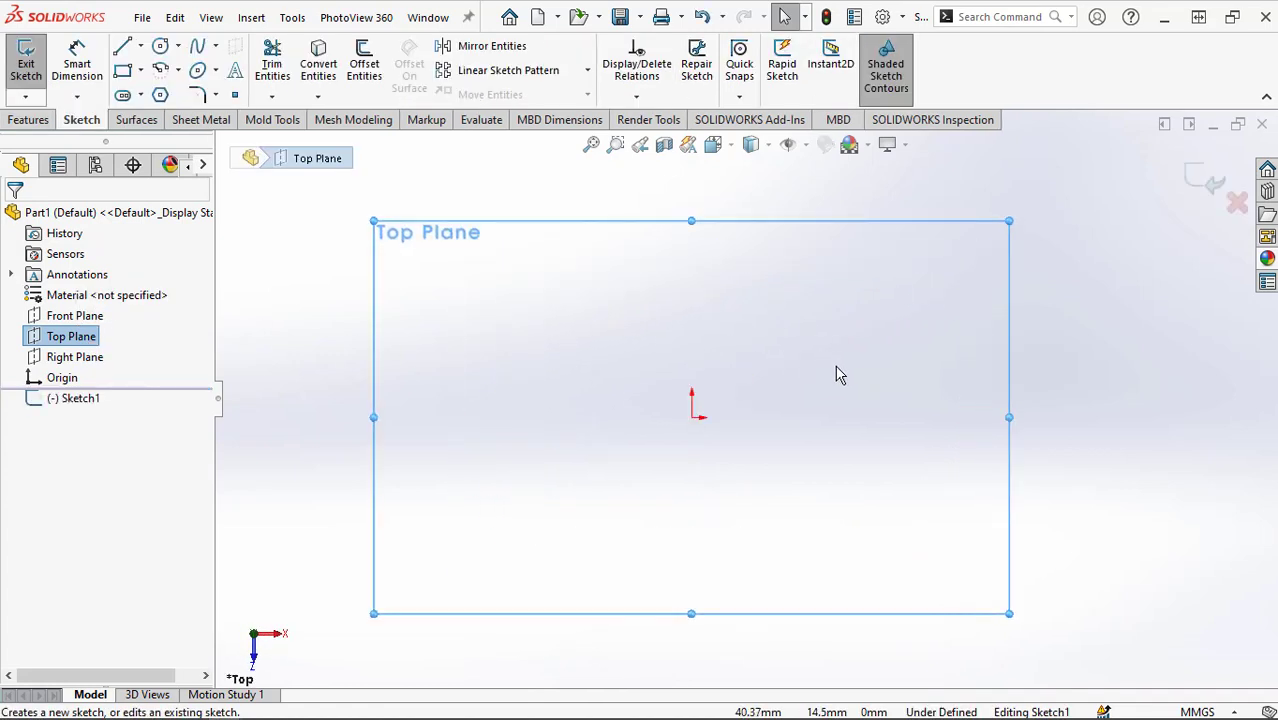
{"action": "left_click", "coordinate": [161, 95]}
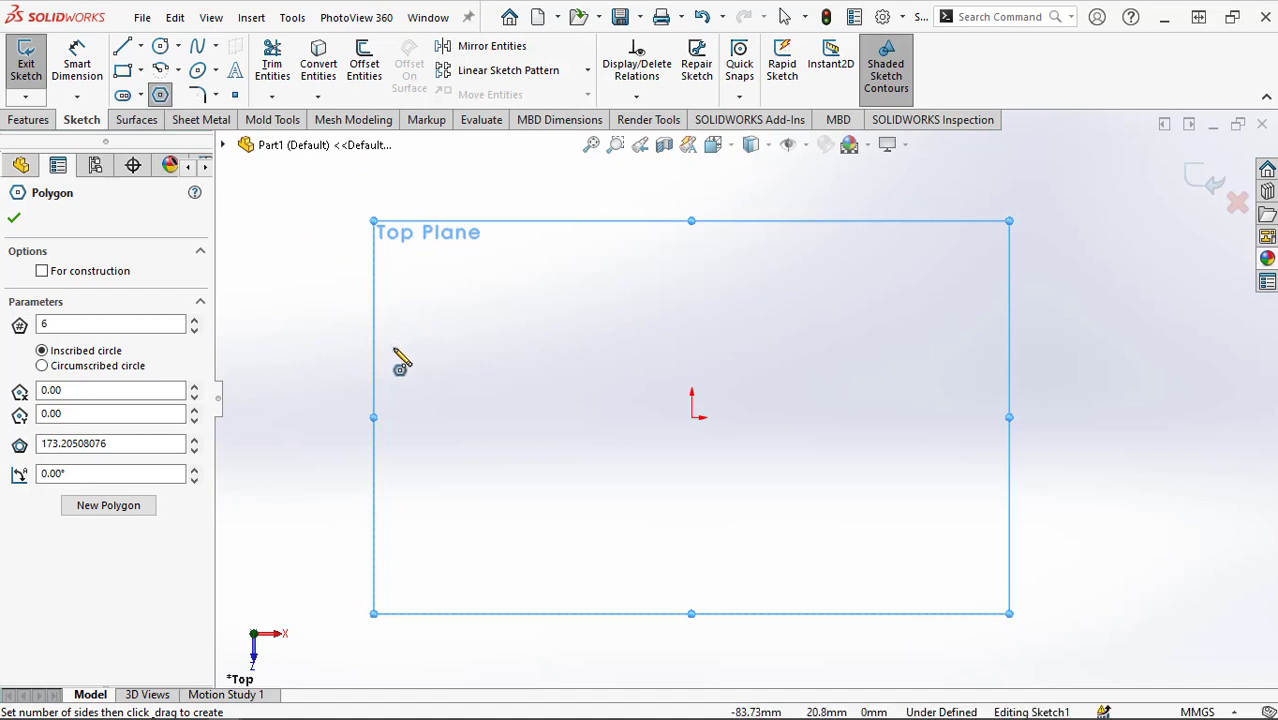
{"action": "mouse_move", "coordinate": [691, 416]}
{"action": "left_mouse_down"}
{"action": "mouse_move", "coordinate": [718, 483]}
{"action": "mouse_move", "coordinate": [694, 531]}
{"action": "left_mouse_up"}
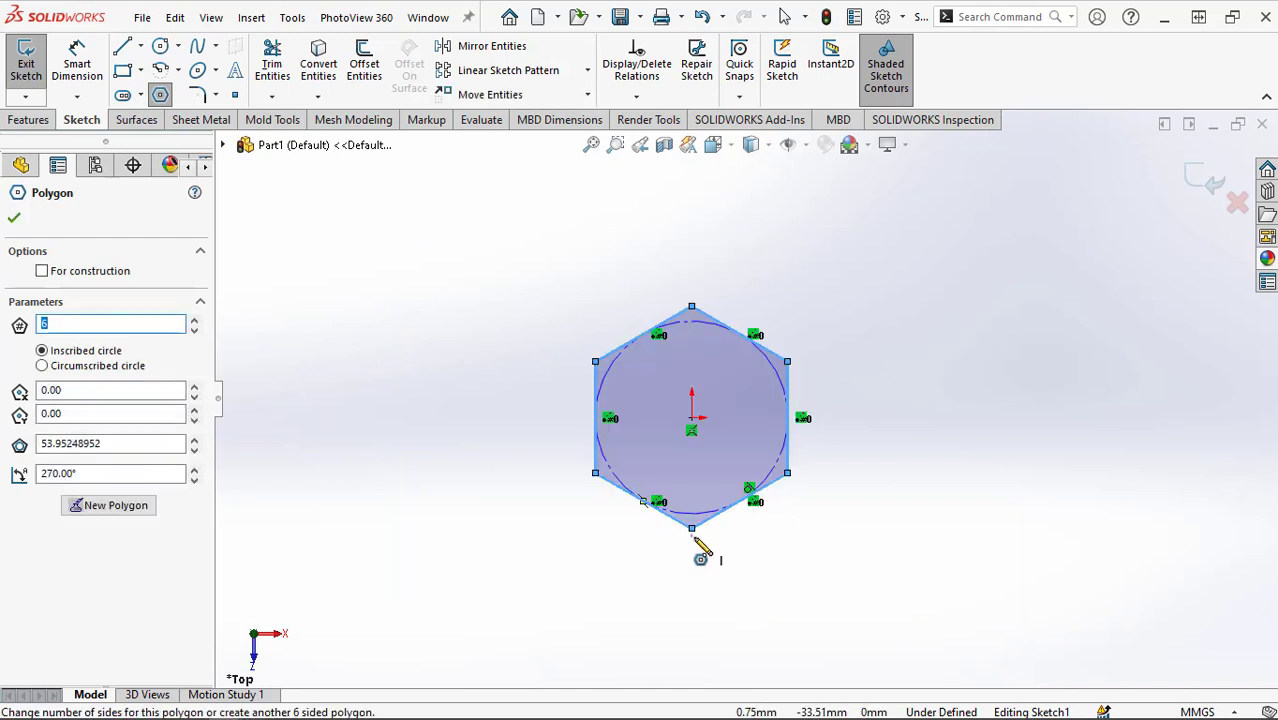
{"action": "left_click", "coordinate": [93, 84]}
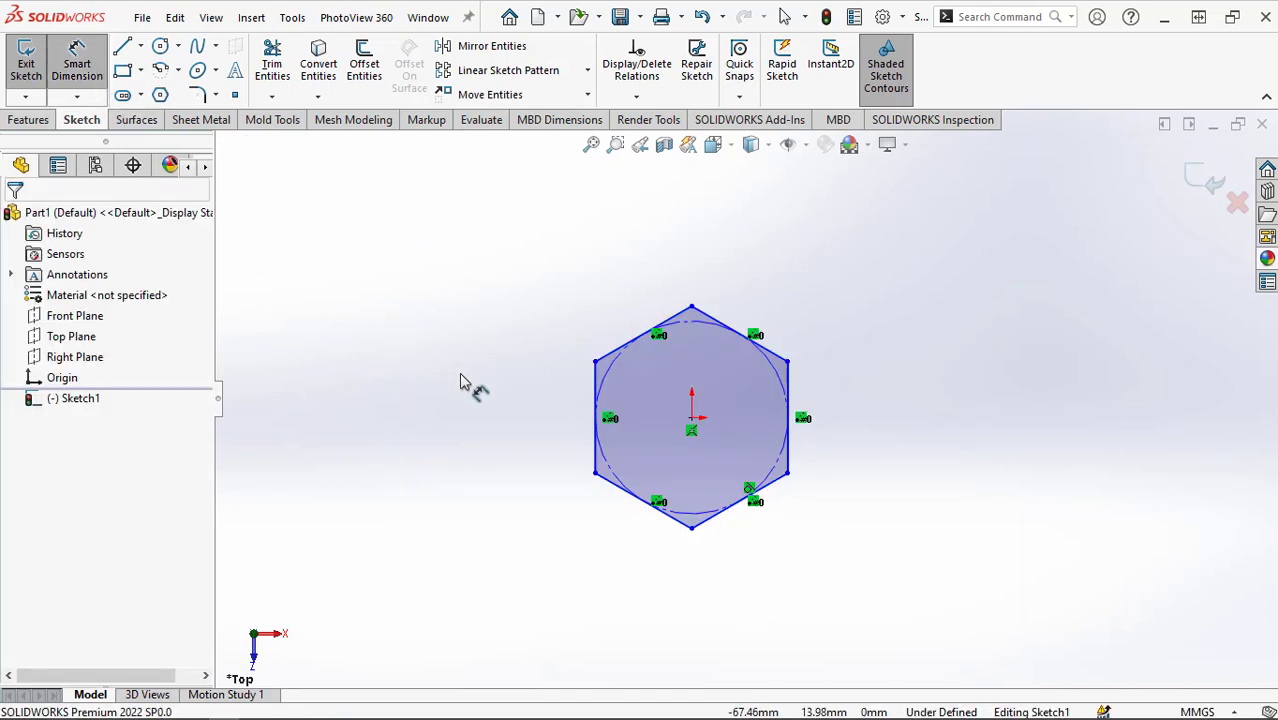
- Dimension the hexagon's opposite vertical edges to 19 mm across flats
{"action": "left_click", "coordinate": [596, 450]}
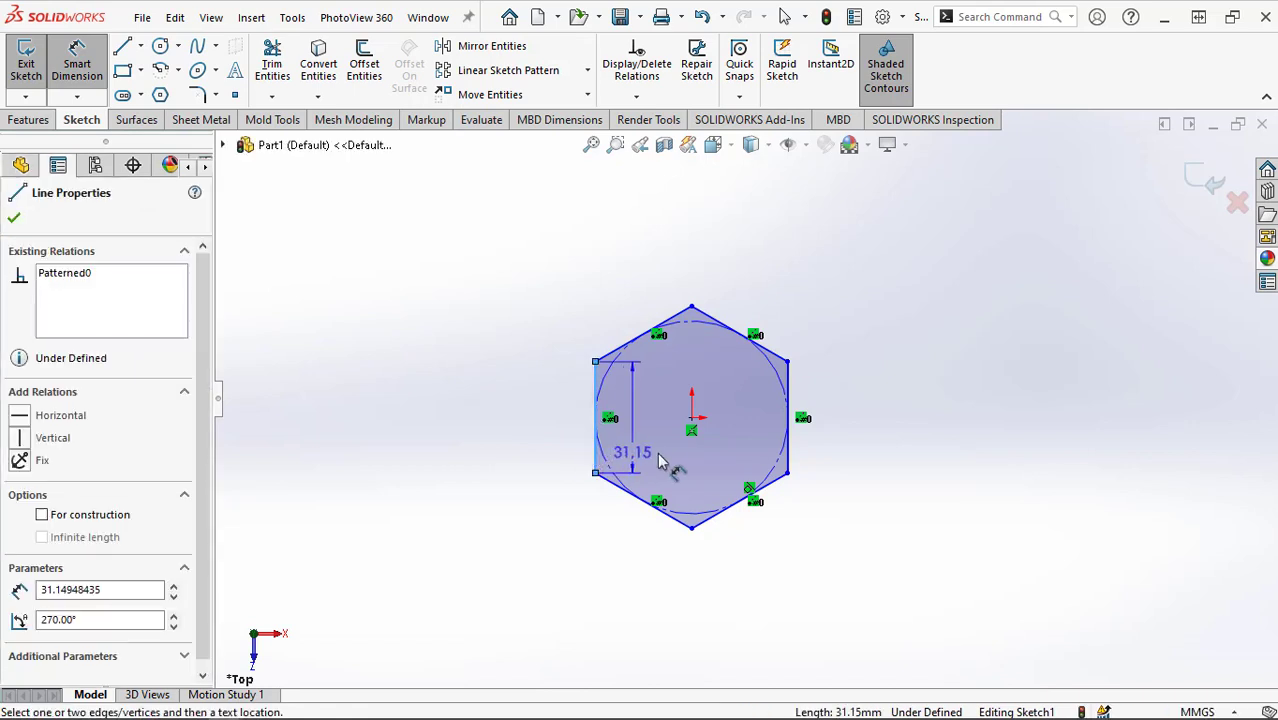
{"action": "left_click", "coordinate": [792, 470]}
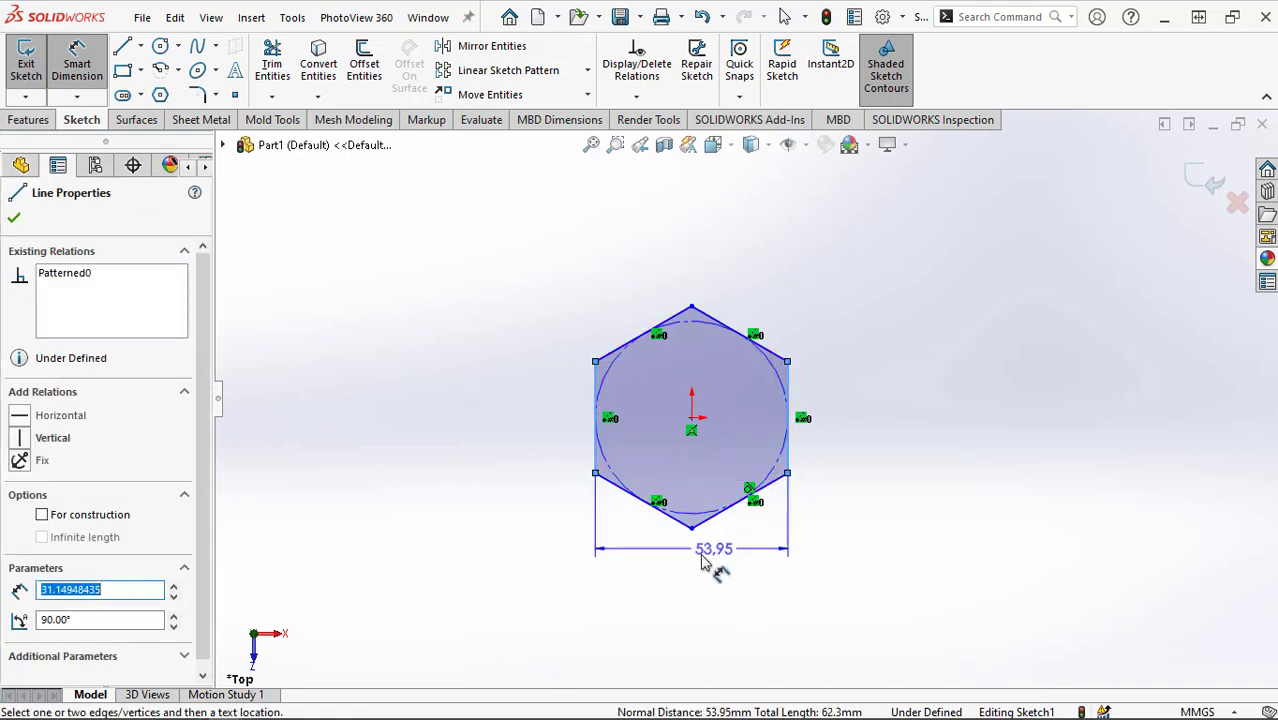
{"action": "left_click", "coordinate": [702, 568]}
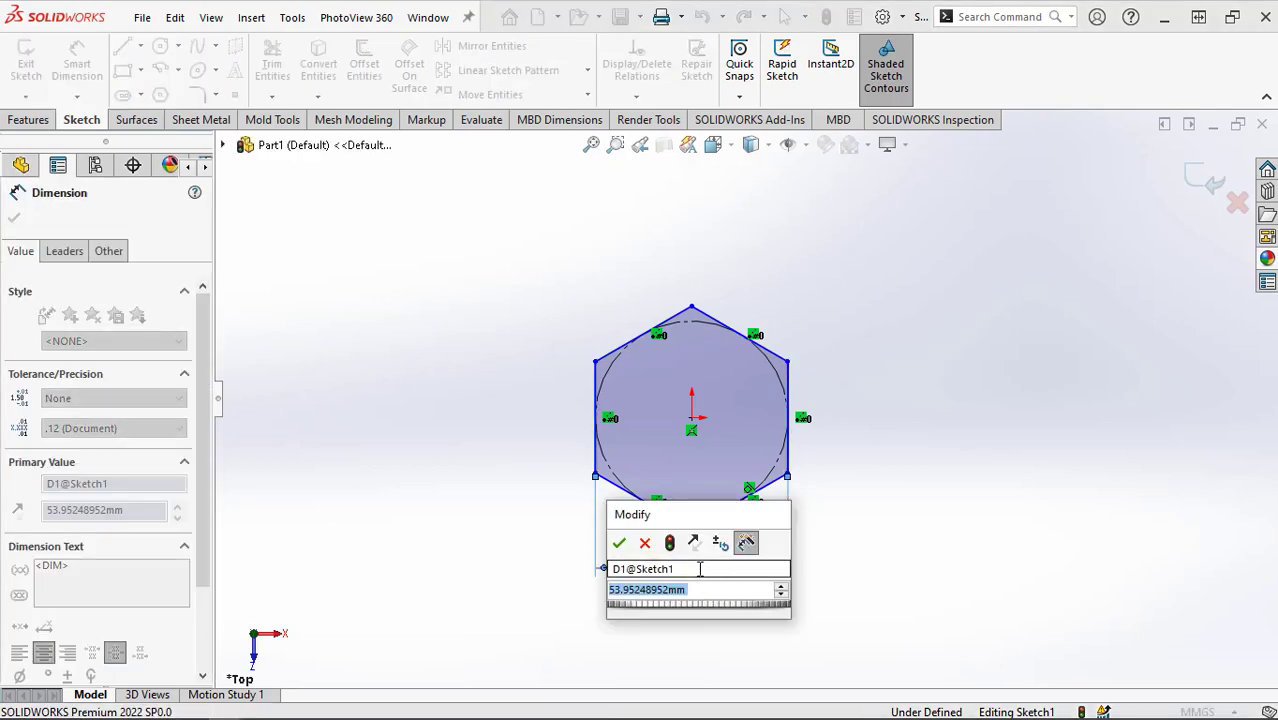
{"action": "type", "text": "19"}
{"action": "key", "text": "Return"}
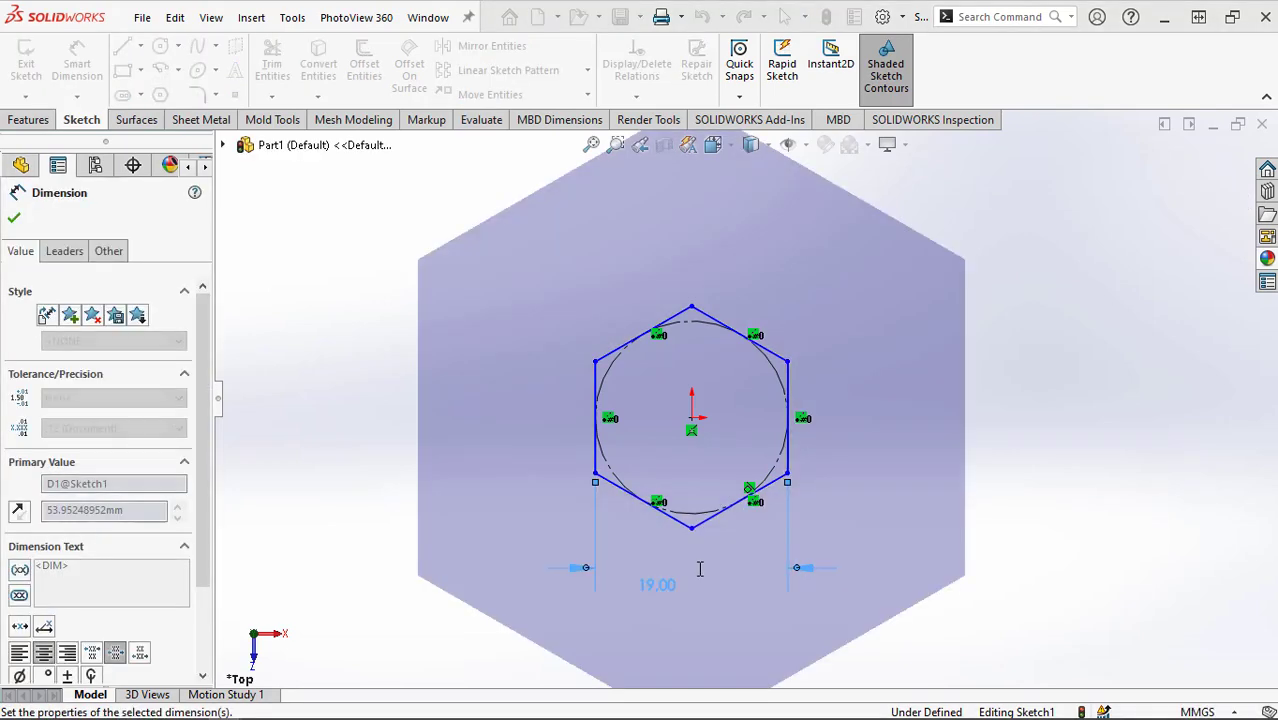
- Turn the hexagon's inscribed circle from construction into regular sketch geometry
{"action": "scroll", "coordinate": [828, 528], "scroll_direction": "down", "scroll_amount": 1}
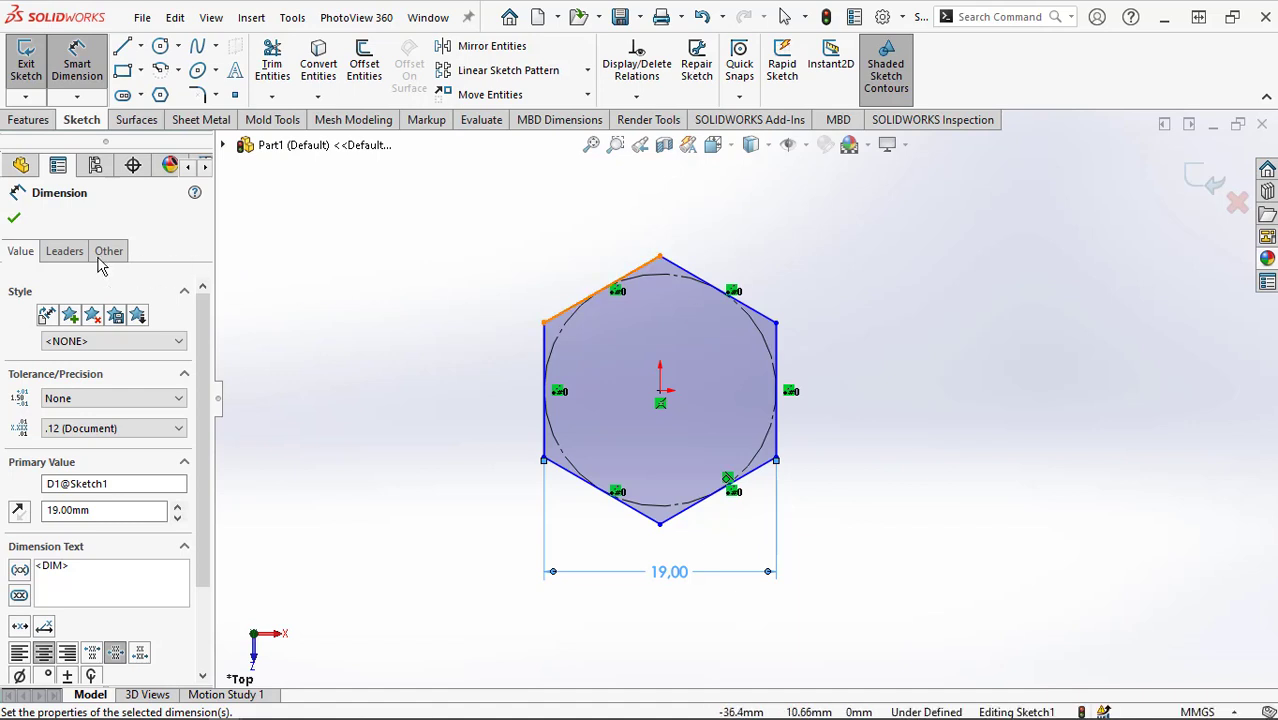
{"action": "left_click", "coordinate": [19, 222]}
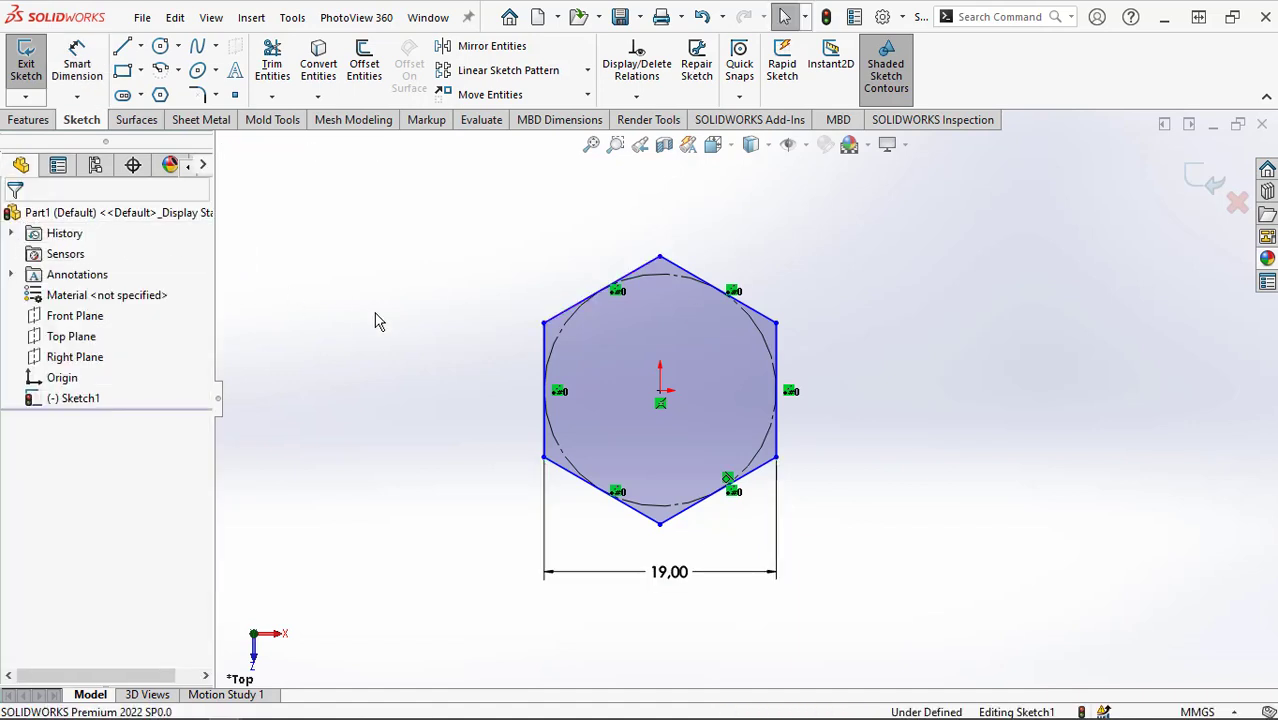
{"action": "left_click", "coordinate": [558, 343]}
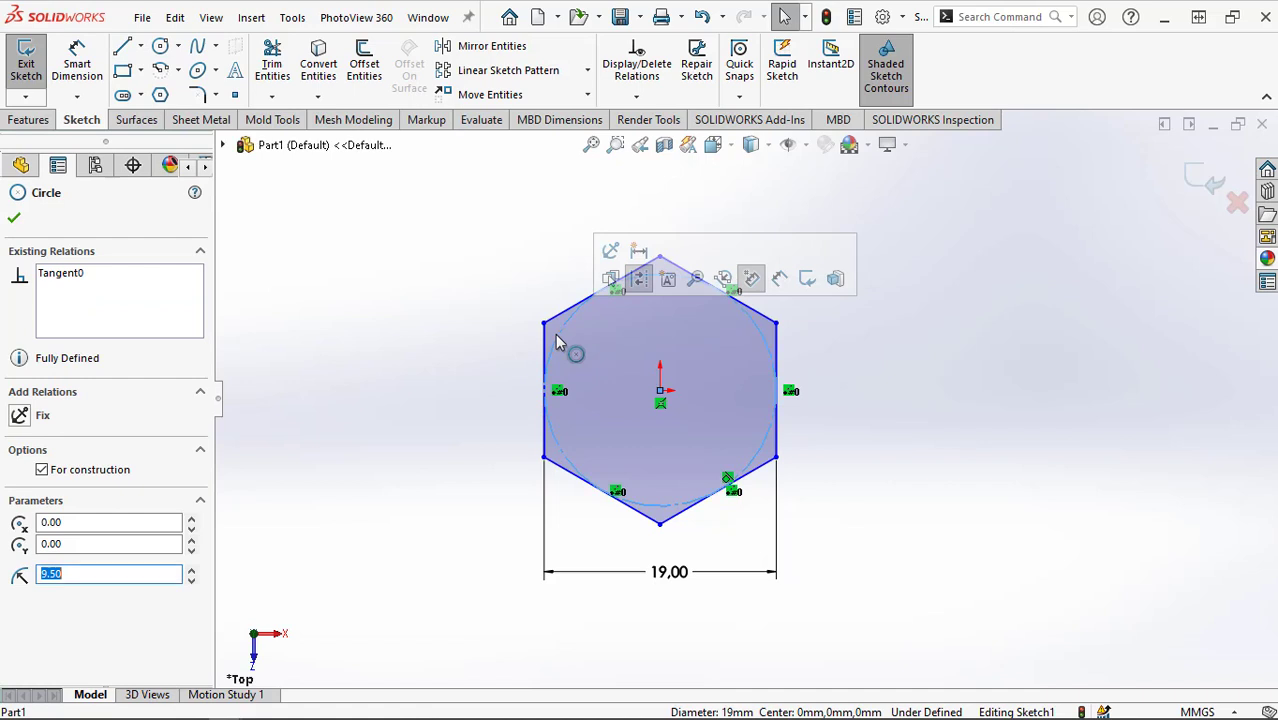
{"action": "left_click", "coordinate": [640, 281]}
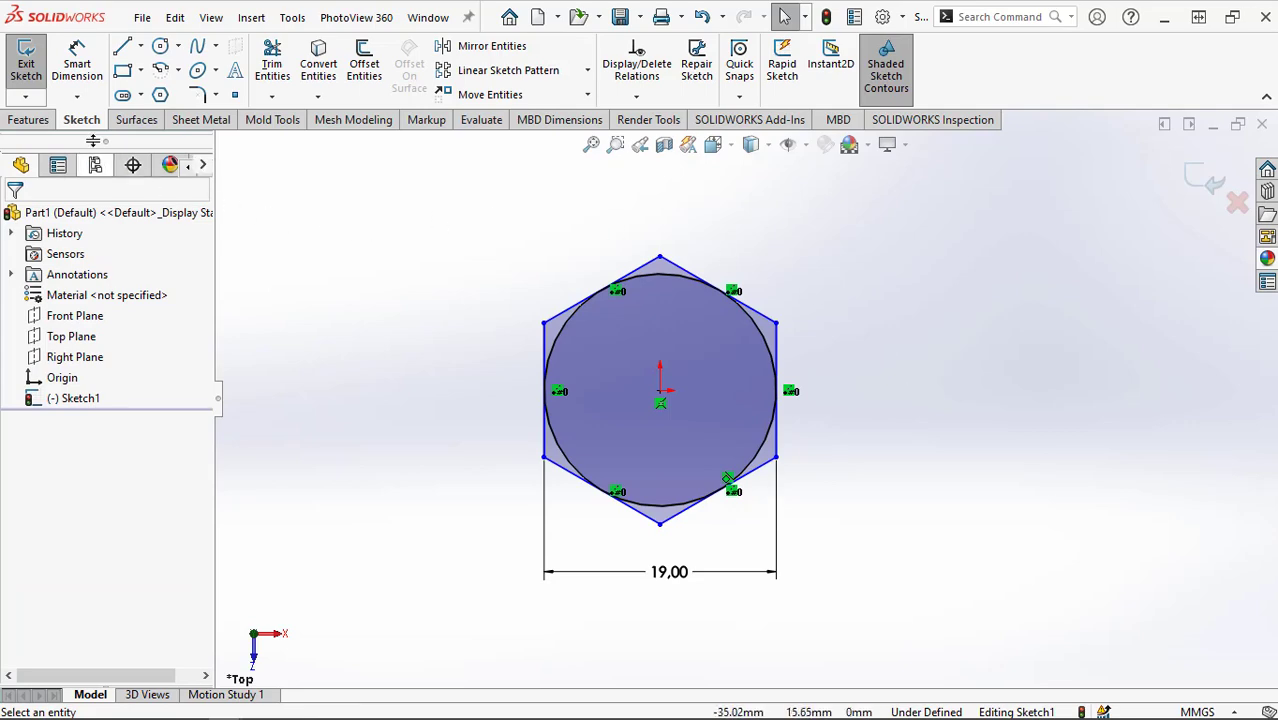
- Extrude the hexagon 8 mm into a solid hex prism for the bolt head
{"action": "left_click", "coordinate": [32, 120]}
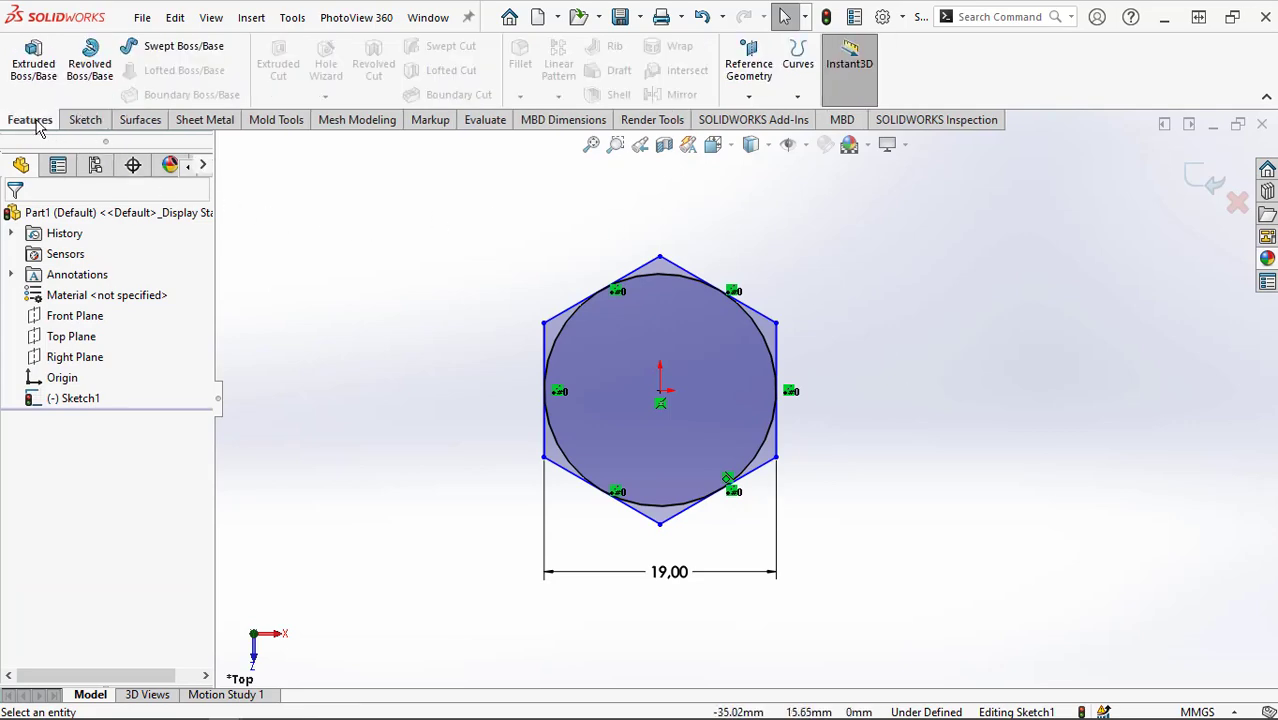
{"action": "left_click", "coordinate": [36, 68]}
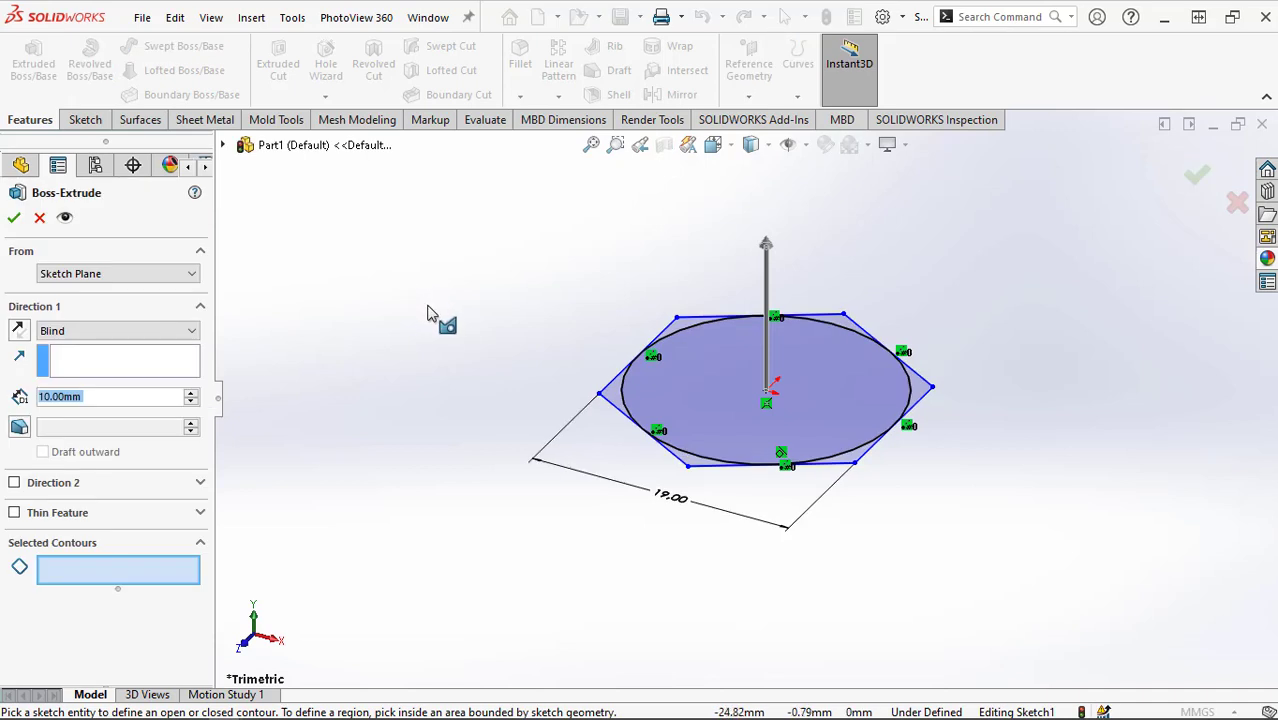
{"action": "type", "text": "8"}
{"action": "key", "text": "Return"}
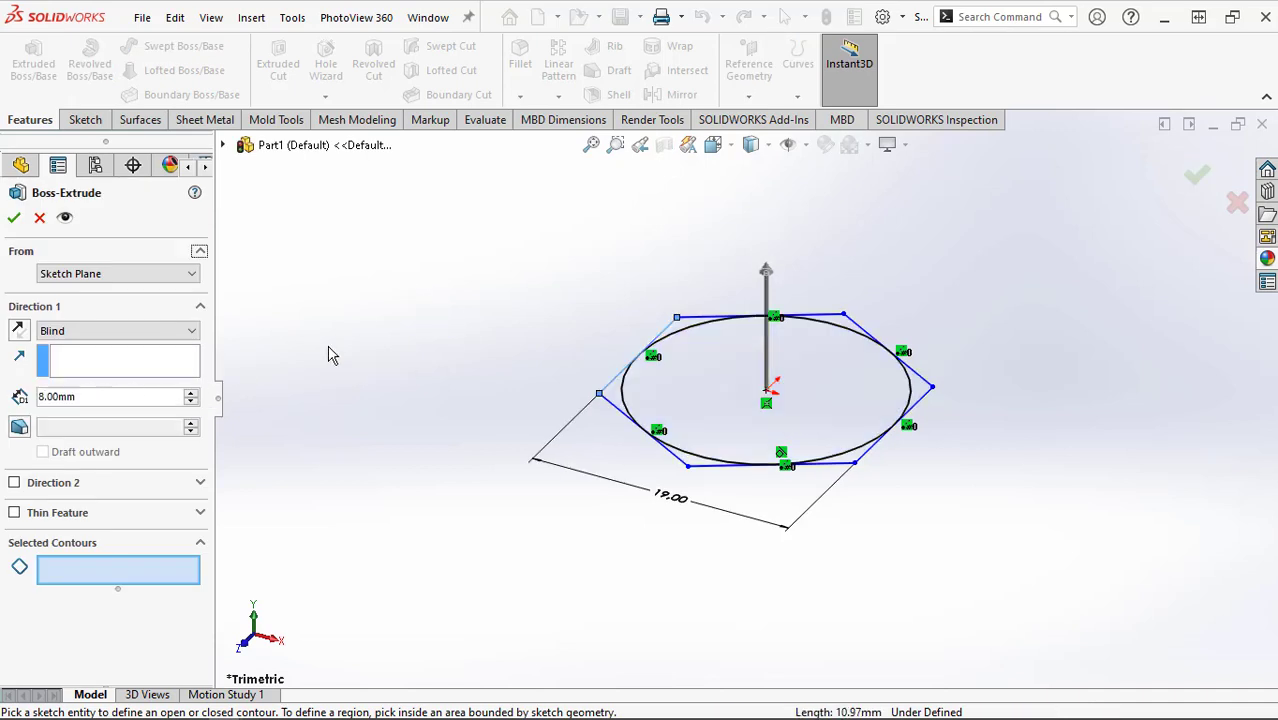
{"action": "left_click", "coordinate": [678, 463]}
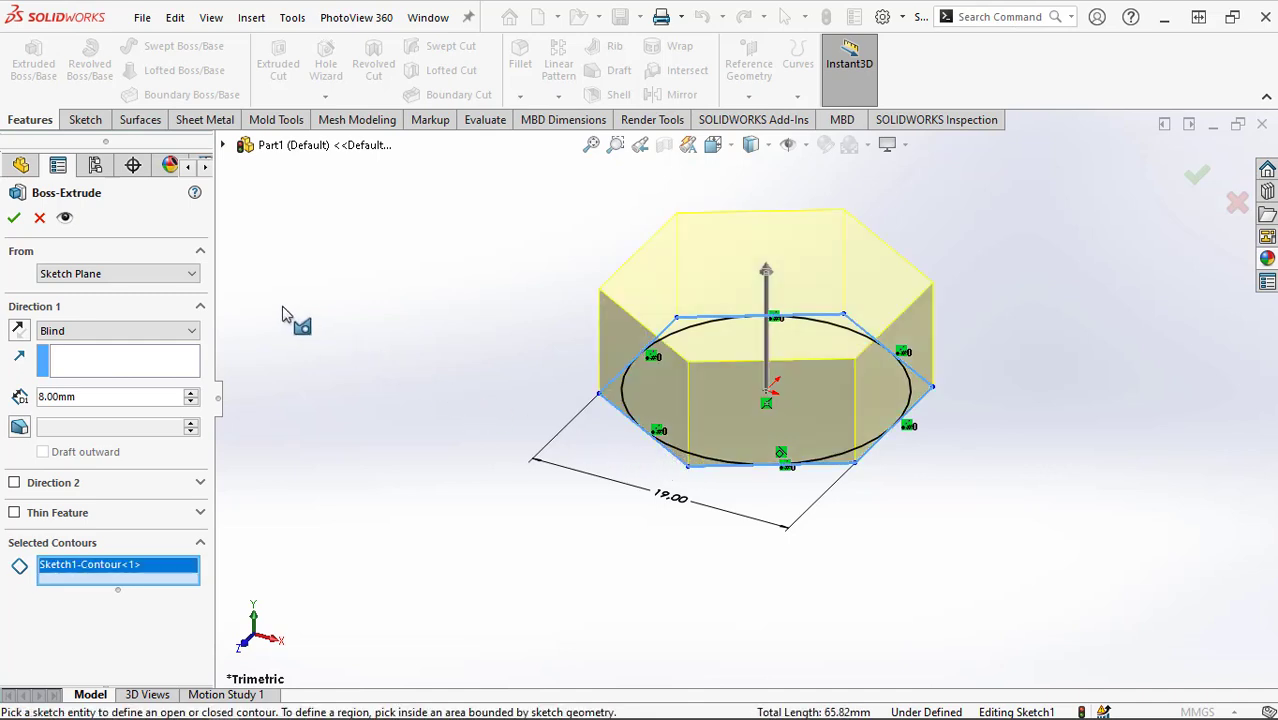
{"action": "left_click", "coordinate": [14, 217]}
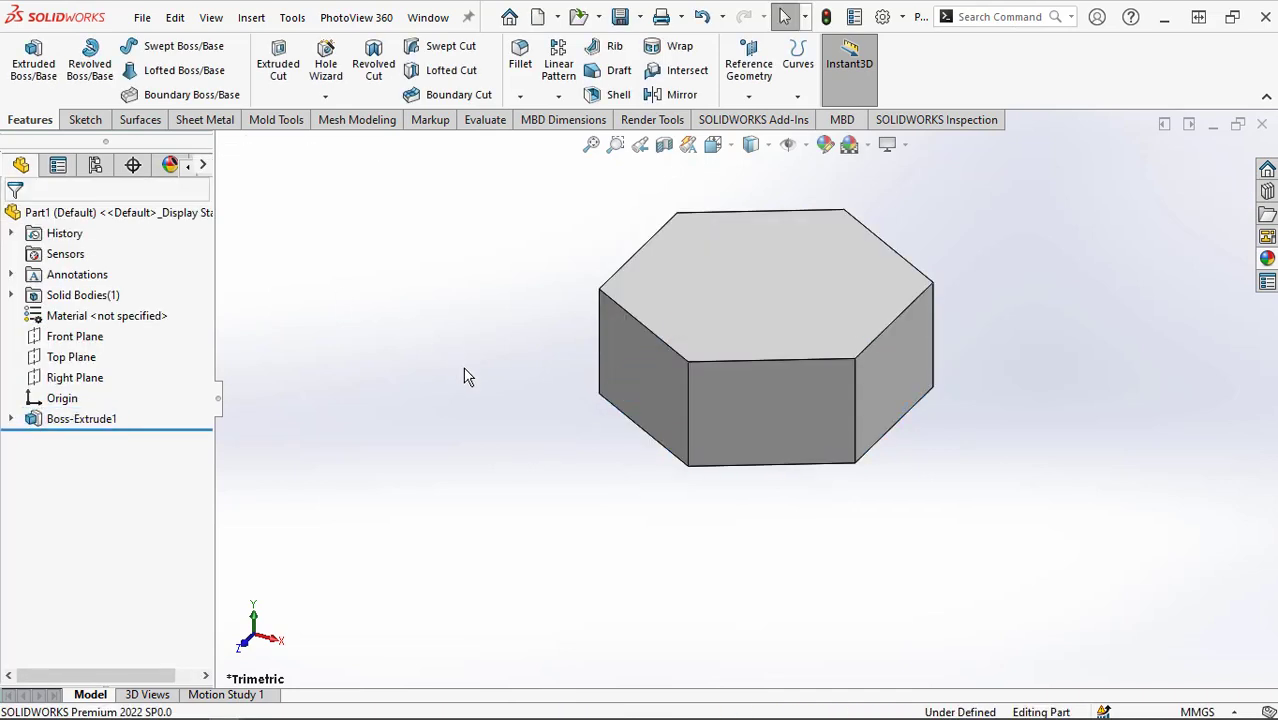
- Show the hidden Sketch1 and select its inscribed circle
{"action": "middle_click_drag", "start_coordinate": [547, 356], "coordinate": [493, 291]}
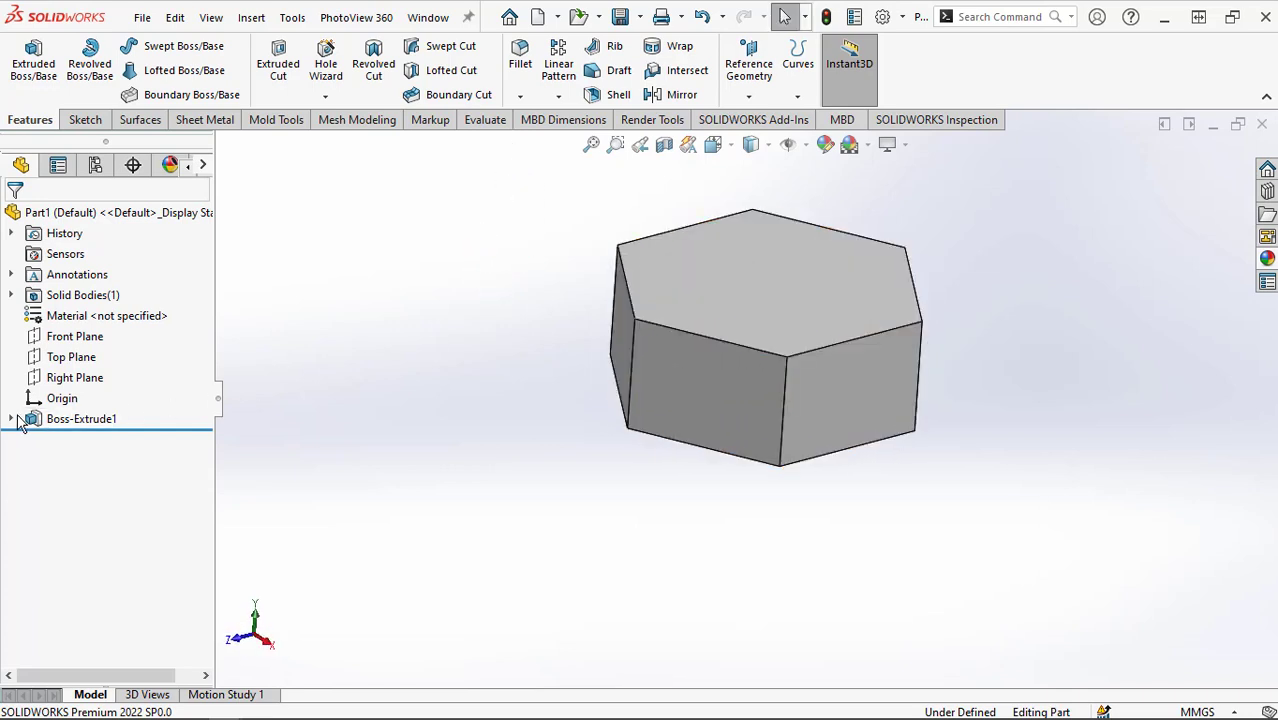
{"action": "left_click", "coordinate": [12, 419]}
{"action": "left_click", "coordinate": [70, 440]}
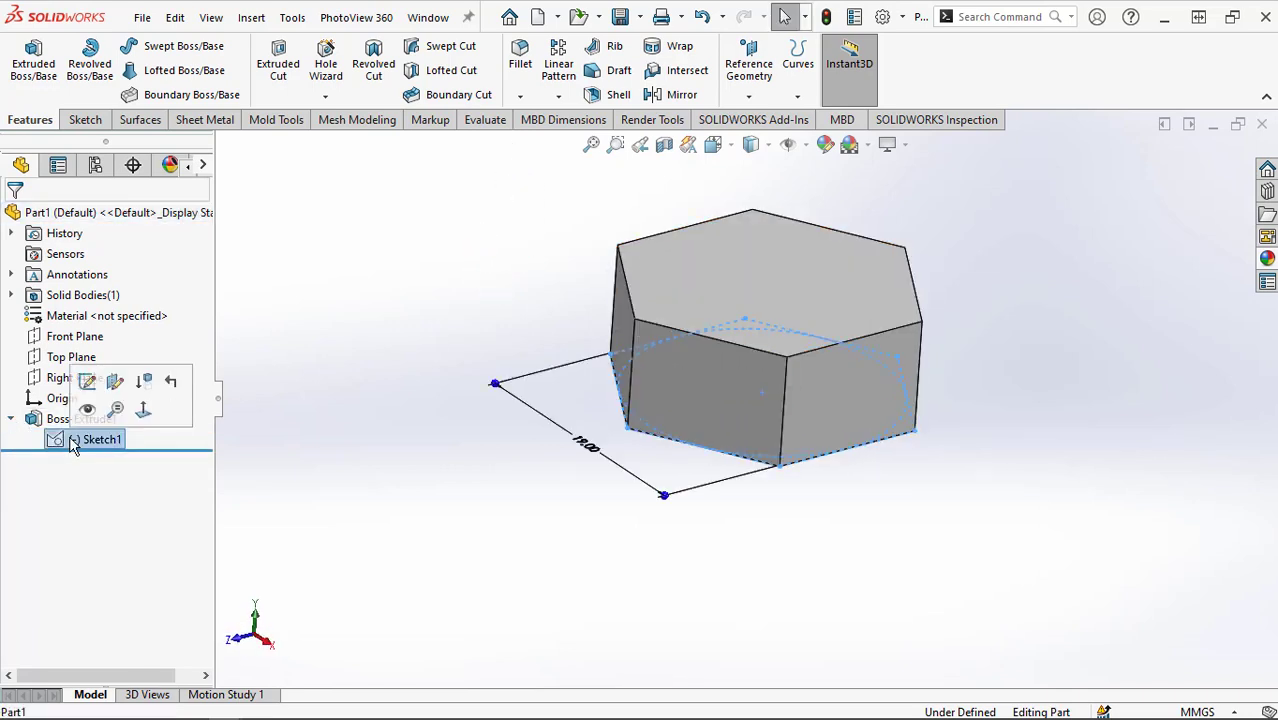
{"action": "left_click", "coordinate": [96, 408]}
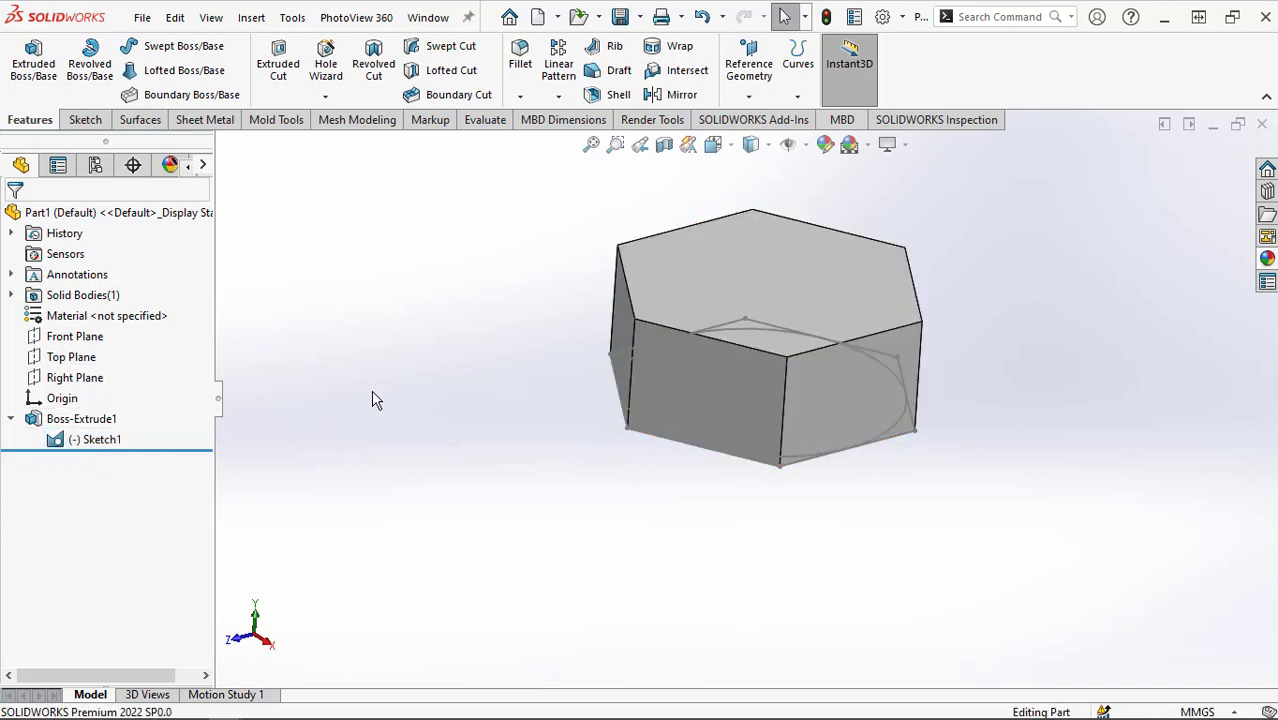
{"action": "mouse_move", "coordinate": [903, 484]}
{"action": "middle_mouse_down"}
{"action": "mouse_move", "coordinate": [890, 240]}
{"action": "mouse_move", "coordinate": [850, 371]}
{"action": "mouse_move", "coordinate": [830, 540]}
{"action": "middle_mouse_up"}
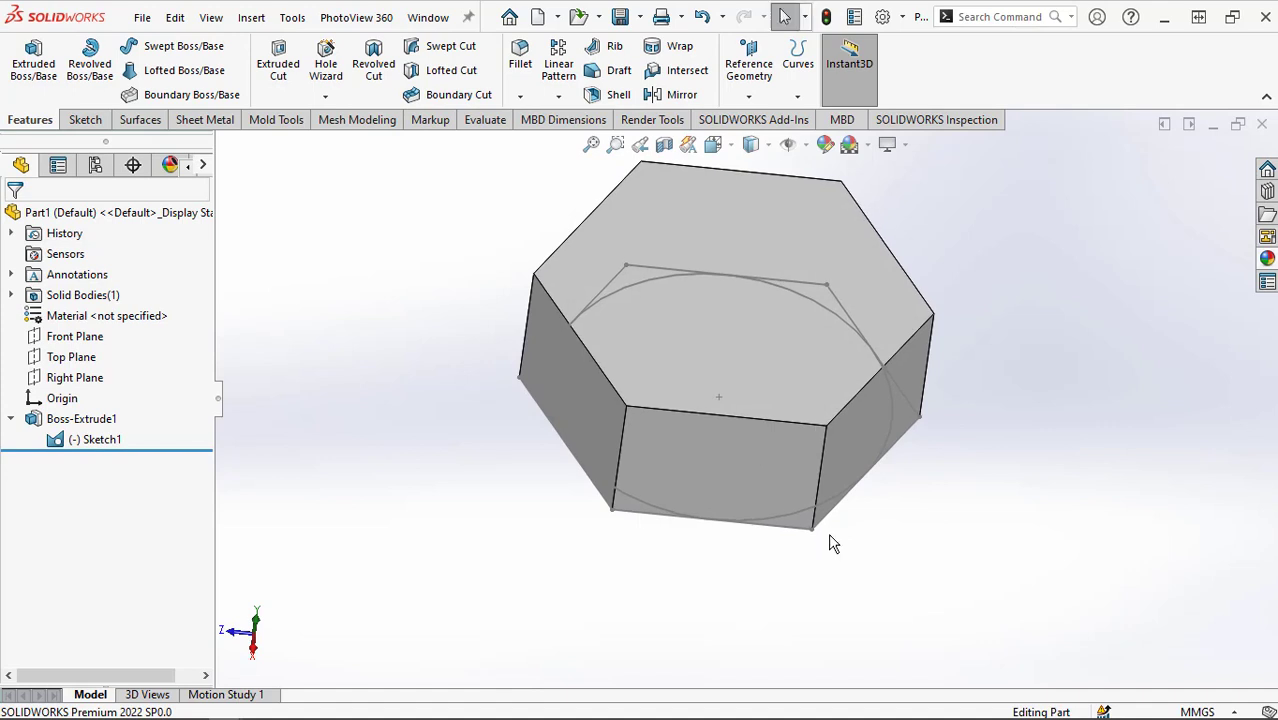
{"action": "left_click", "coordinate": [639, 283]}
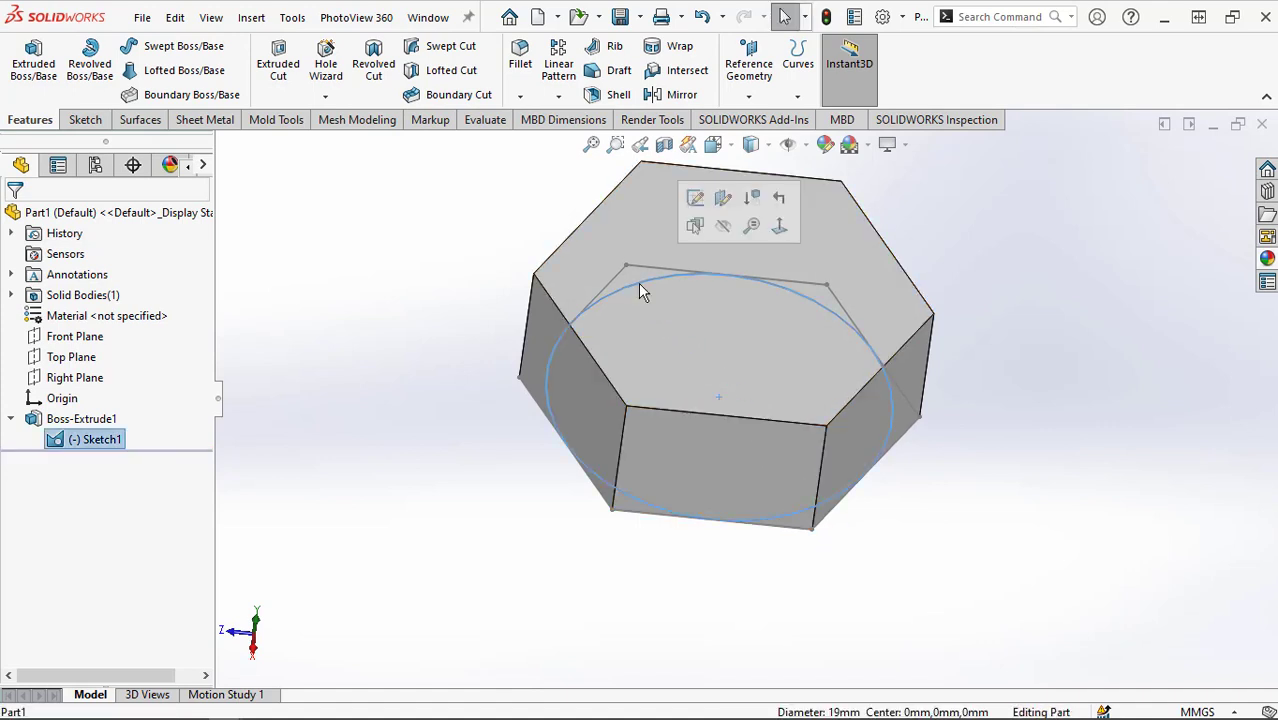
- Extrude the circle 0.8 mm from the hex bottom face, reversed away from the head
{"action": "left_click", "coordinate": [34, 64]}
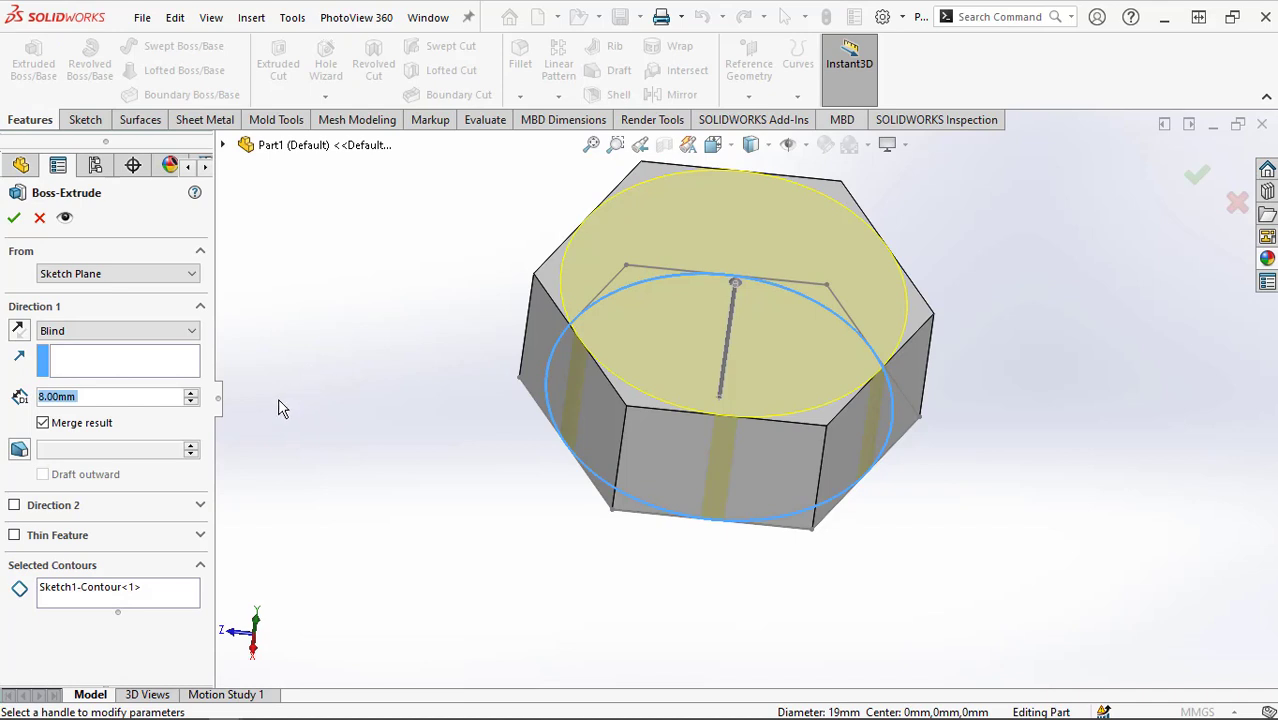
{"action": "type", "text": "0"}
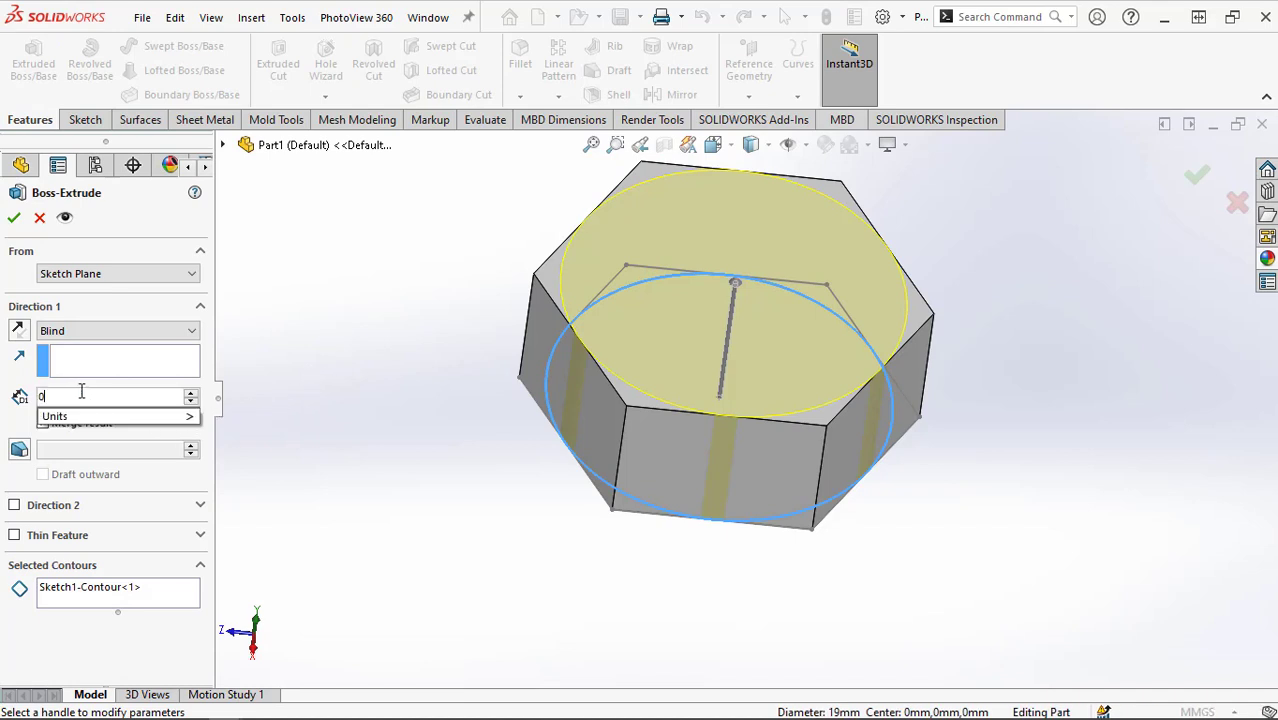
{"action": "type", "text": ".8"}
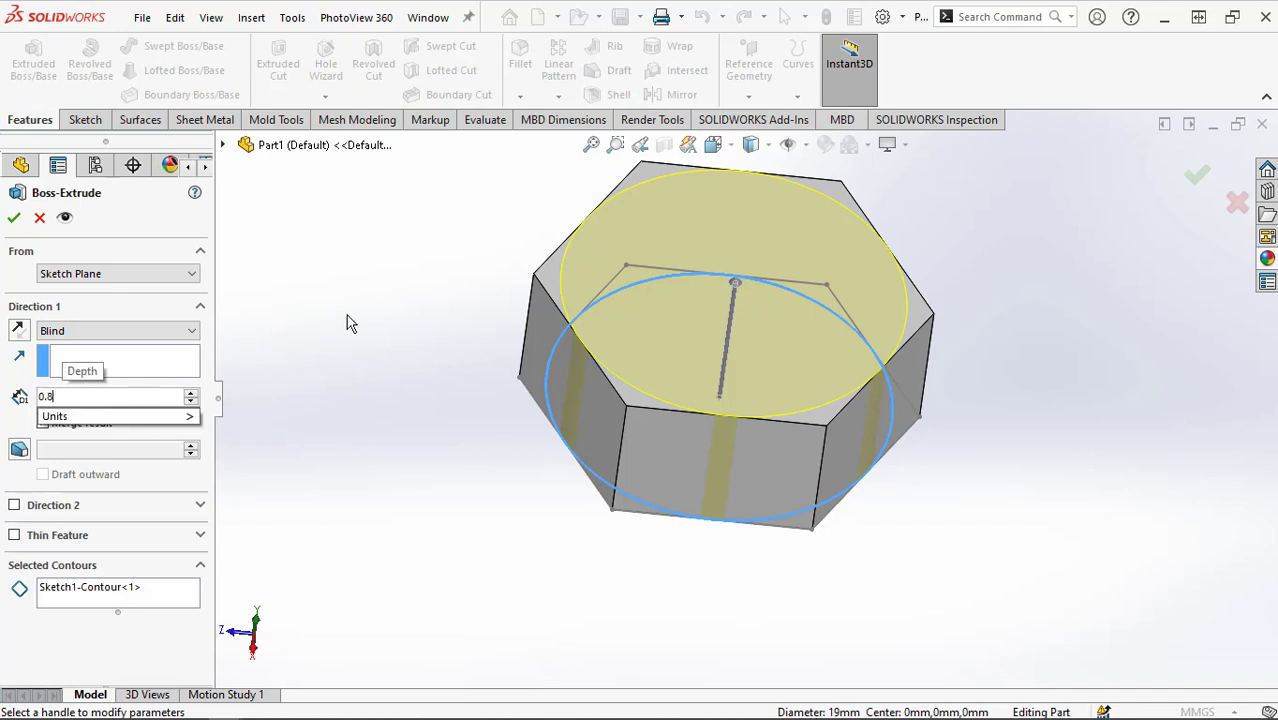
{"action": "key", "text": "Return"}
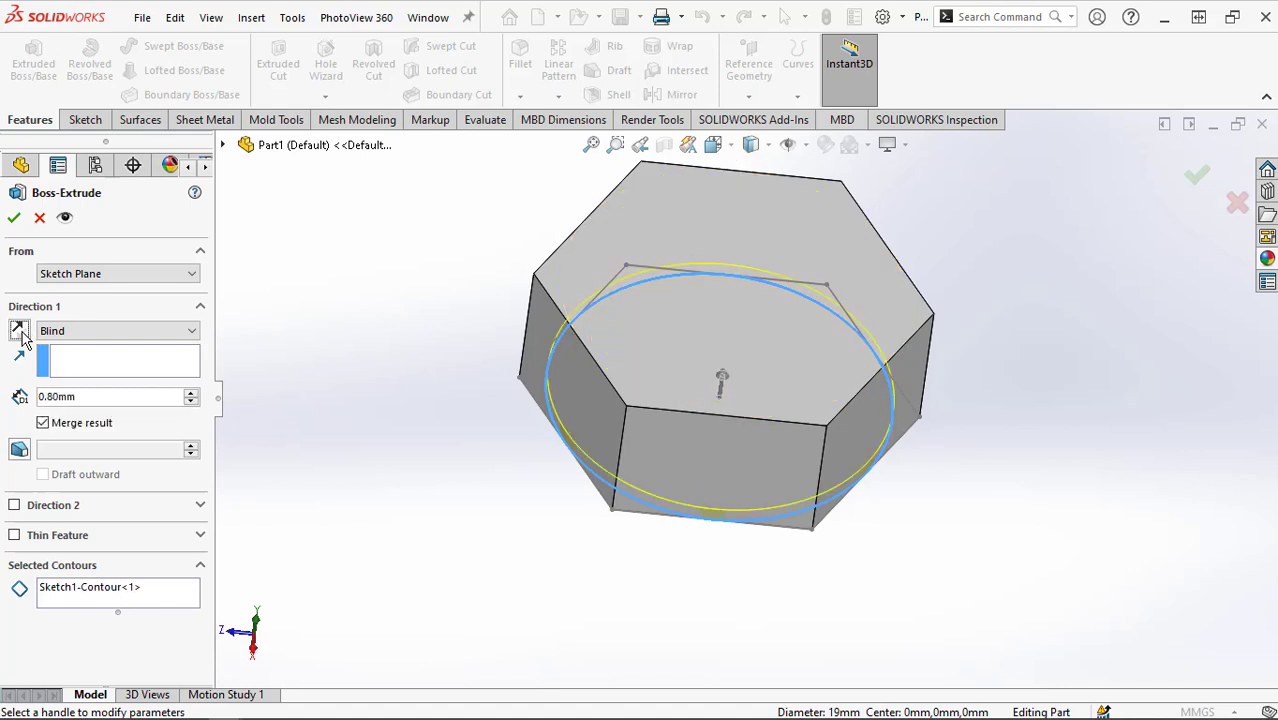
{"action": "middle_click_drag", "start_coordinate": [365, 460], "coordinate": [399, 290]}
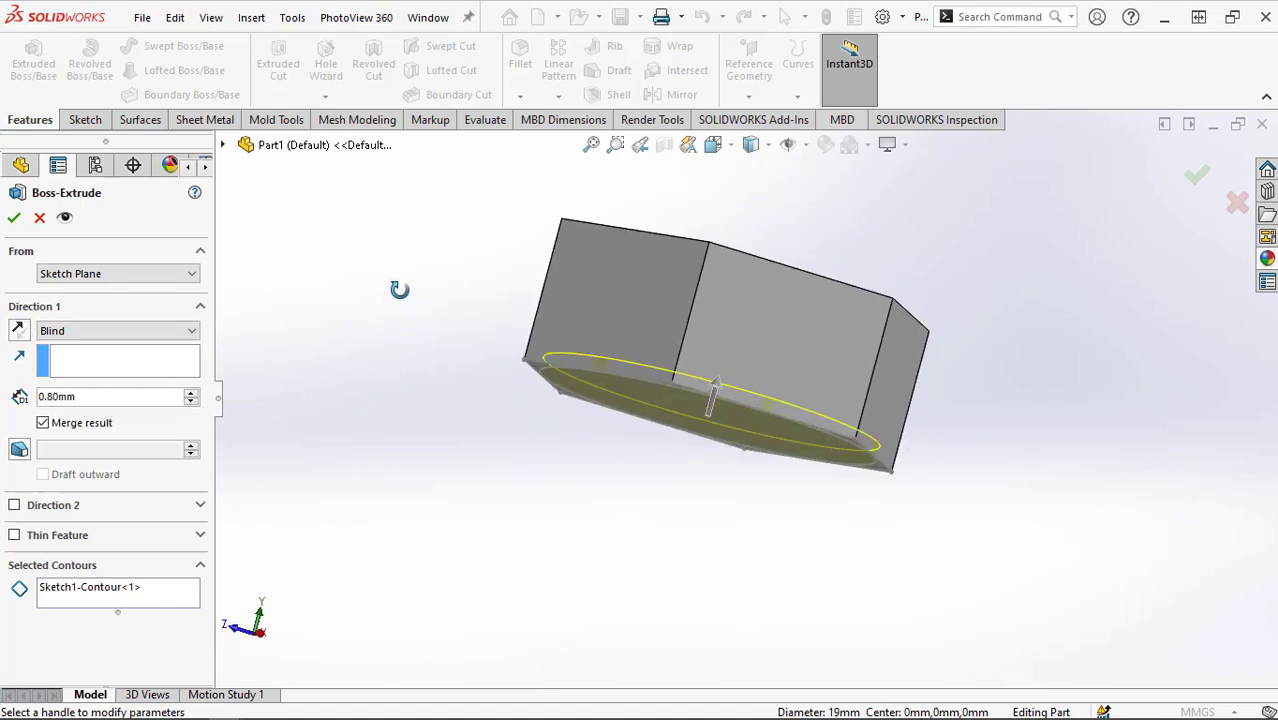
{"action": "left_click", "coordinate": [177, 275]}
{"action": "left_click", "coordinate": [173, 299]}
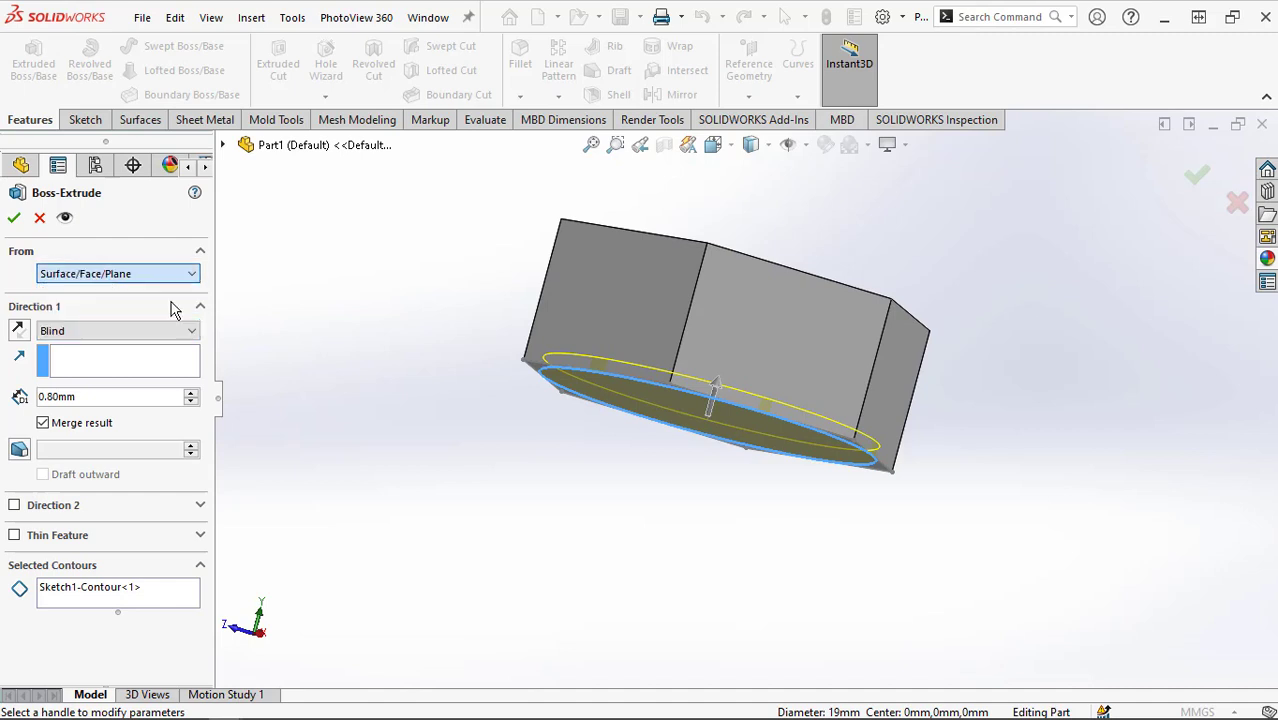
{"action": "middle_click_drag", "start_coordinate": [382, 402], "coordinate": [379, 297]}
{"action": "left_click", "coordinate": [605, 383]}
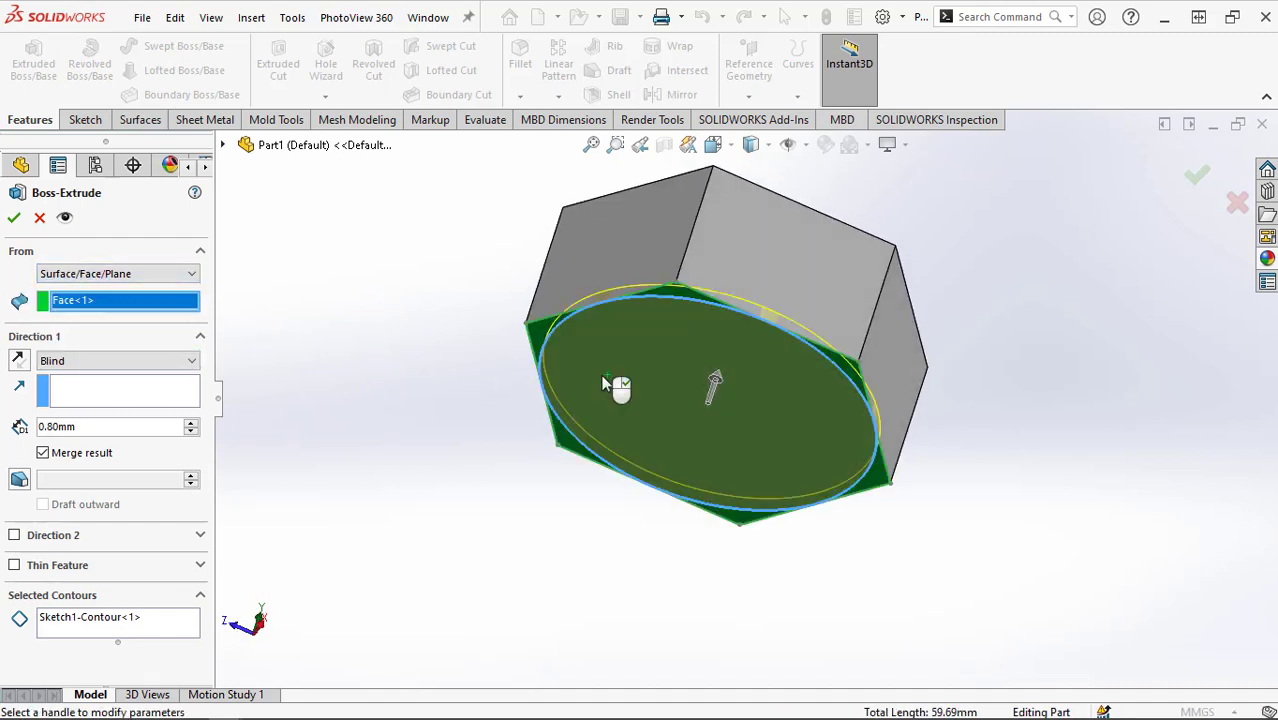
{"action": "middle_click_drag", "start_coordinate": [467, 451], "coordinate": [389, 507]}
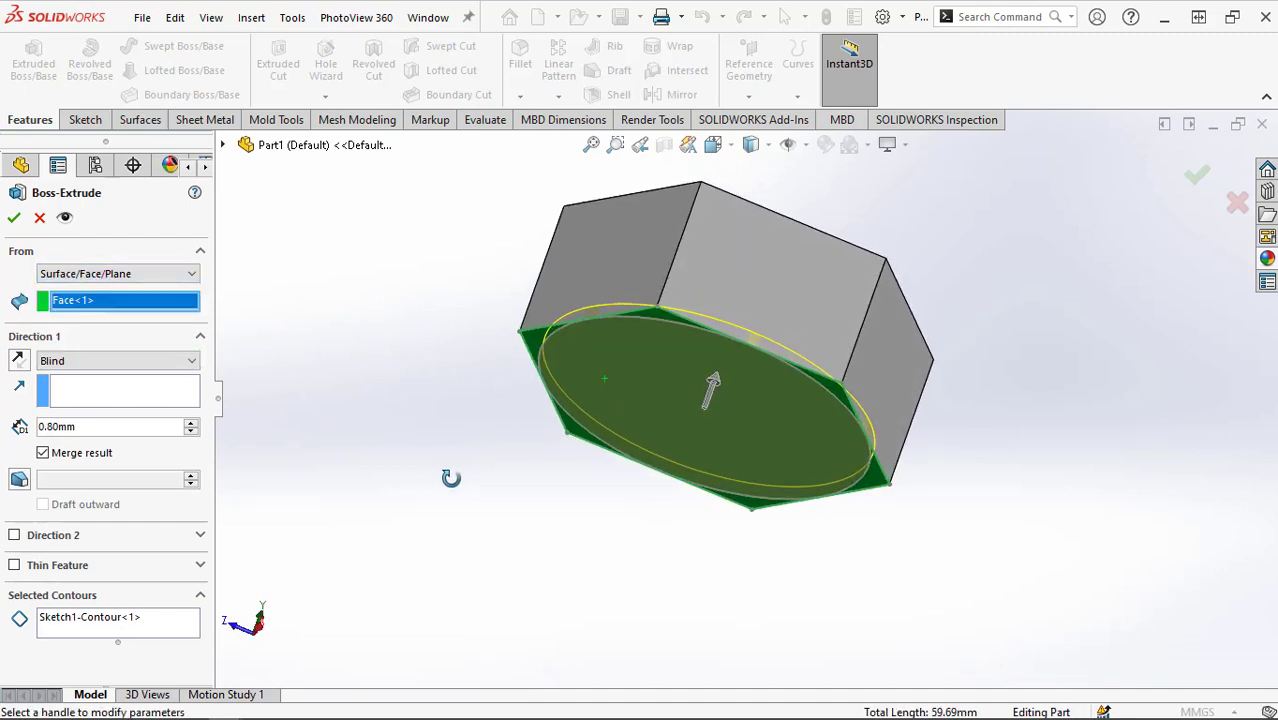
{"action": "left_click", "coordinate": [17, 362]}
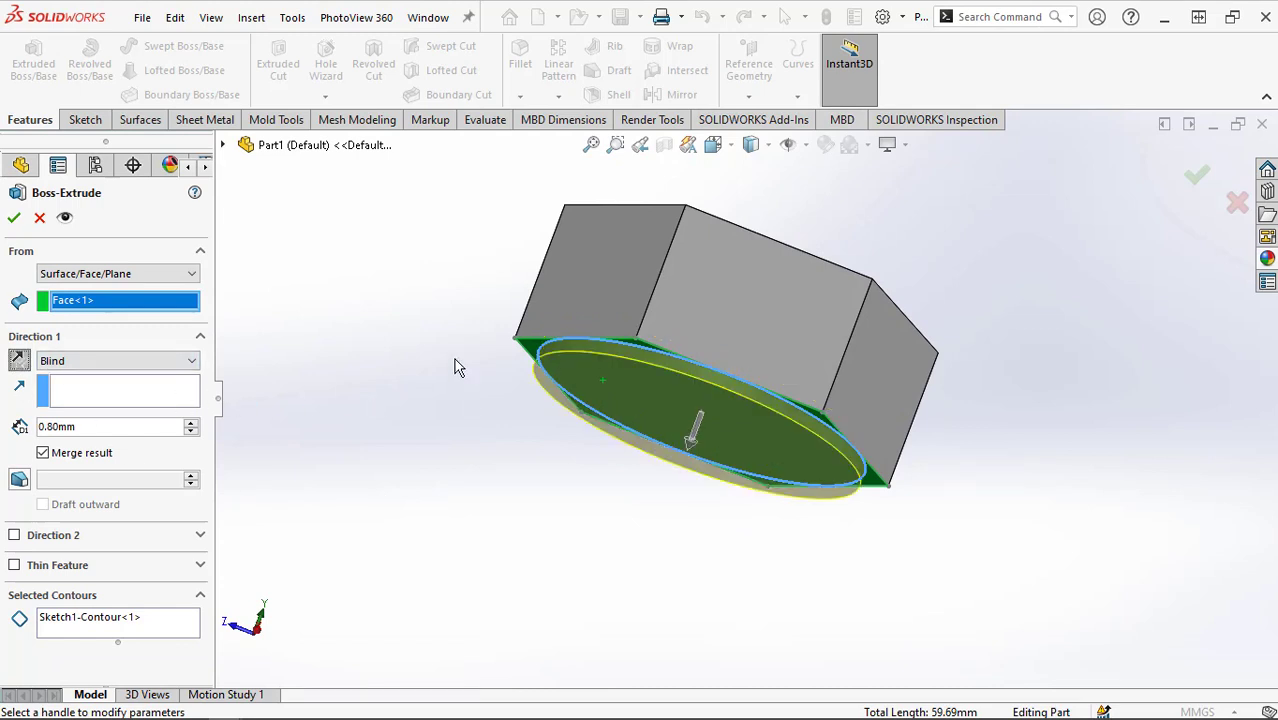
{"action": "left_click", "coordinate": [15, 221]}
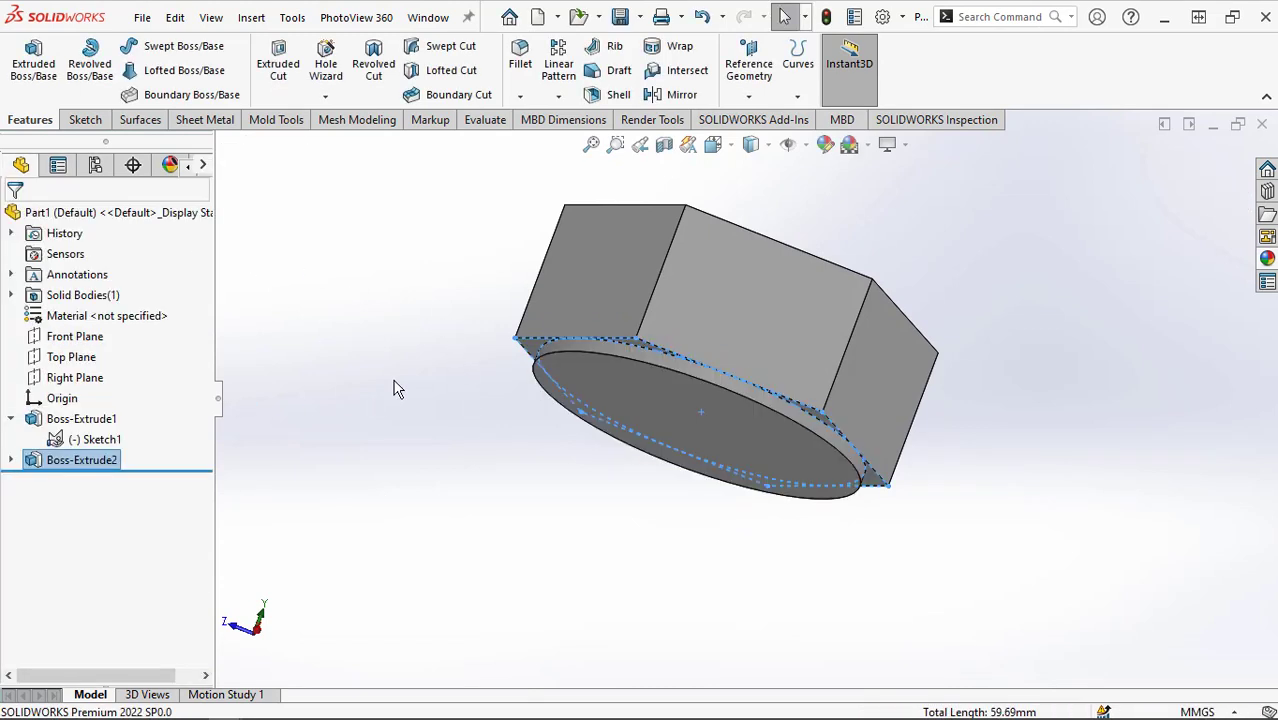
{"action": "left_click", "coordinate": [477, 413]}
{"action": "mouse_move", "coordinate": [477, 405]}
{"action": "middle_mouse_down"}
{"action": "mouse_move", "coordinate": [376, 256]}
{"action": "mouse_move", "coordinate": [456, 359]}
{"action": "mouse_move", "coordinate": [453, 394]}
{"action": "middle_mouse_up"}
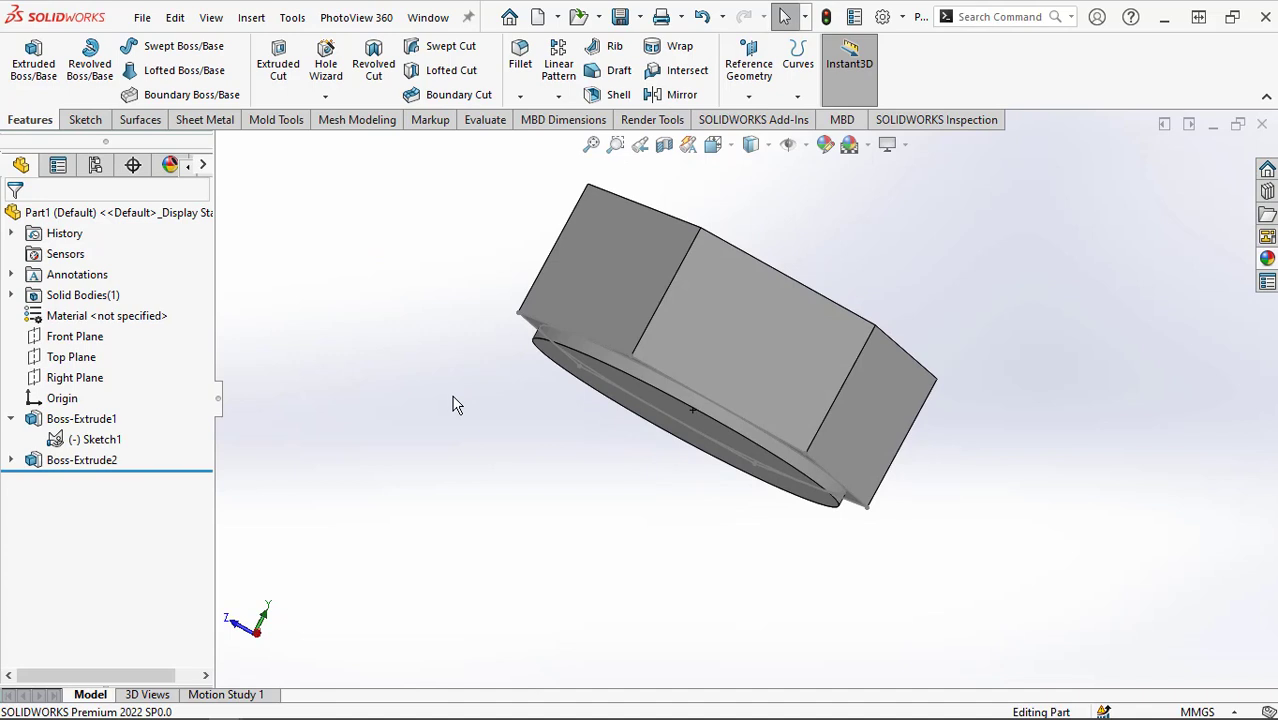
{"action": "mouse_move", "coordinate": [453, 404]}
{"action": "middle_mouse_down"}
{"action": "mouse_move", "coordinate": [1013, 257]}
{"action": "mouse_move", "coordinate": [973, 394]}
{"action": "middle_mouse_up"}
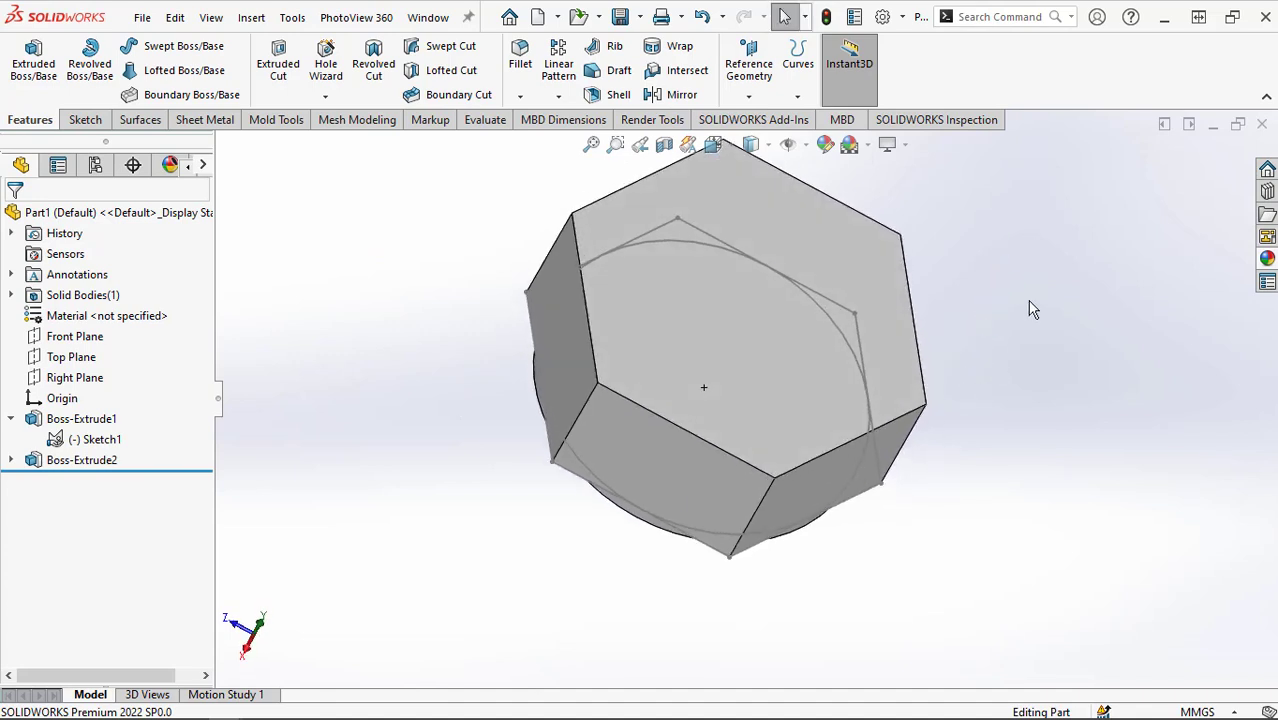
{"action": "scroll", "coordinate": [1022, 220], "scroll_direction": "down", "scroll_amount": 2}
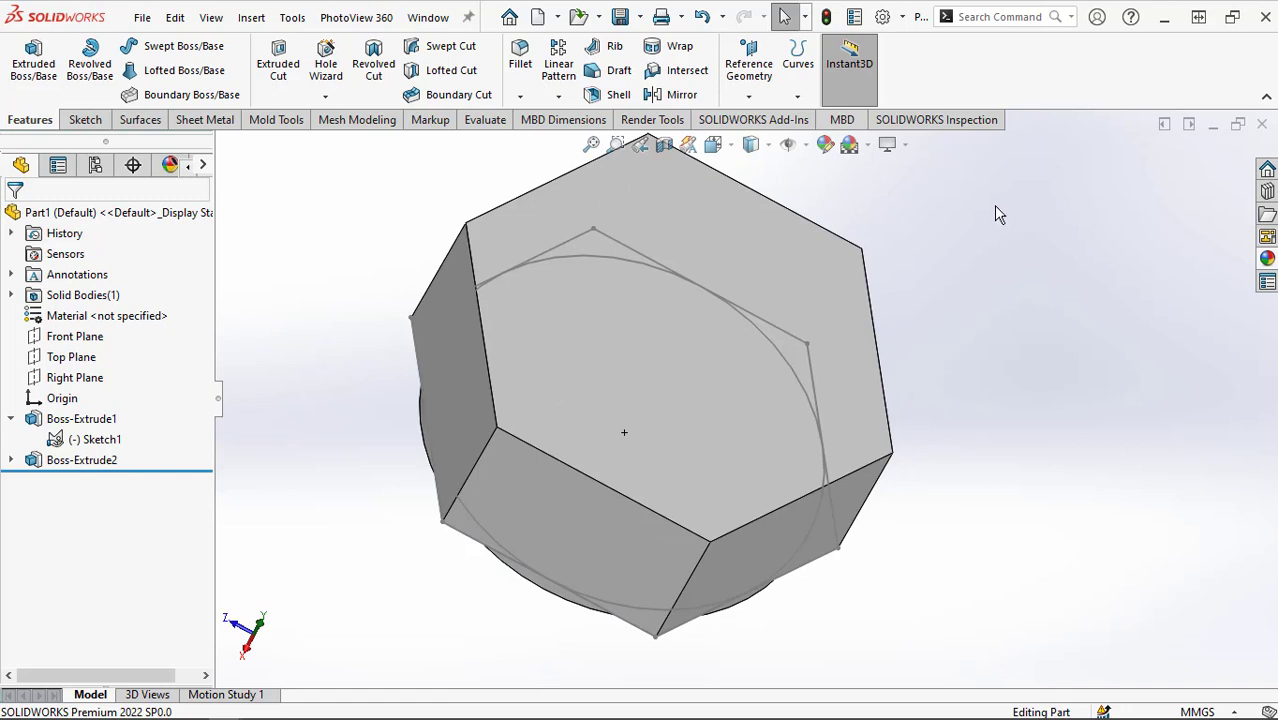
- Set up an 8 mm extruded cut from the circle, starting at the top hex face
{"action": "left_click", "coordinate": [617, 262]}
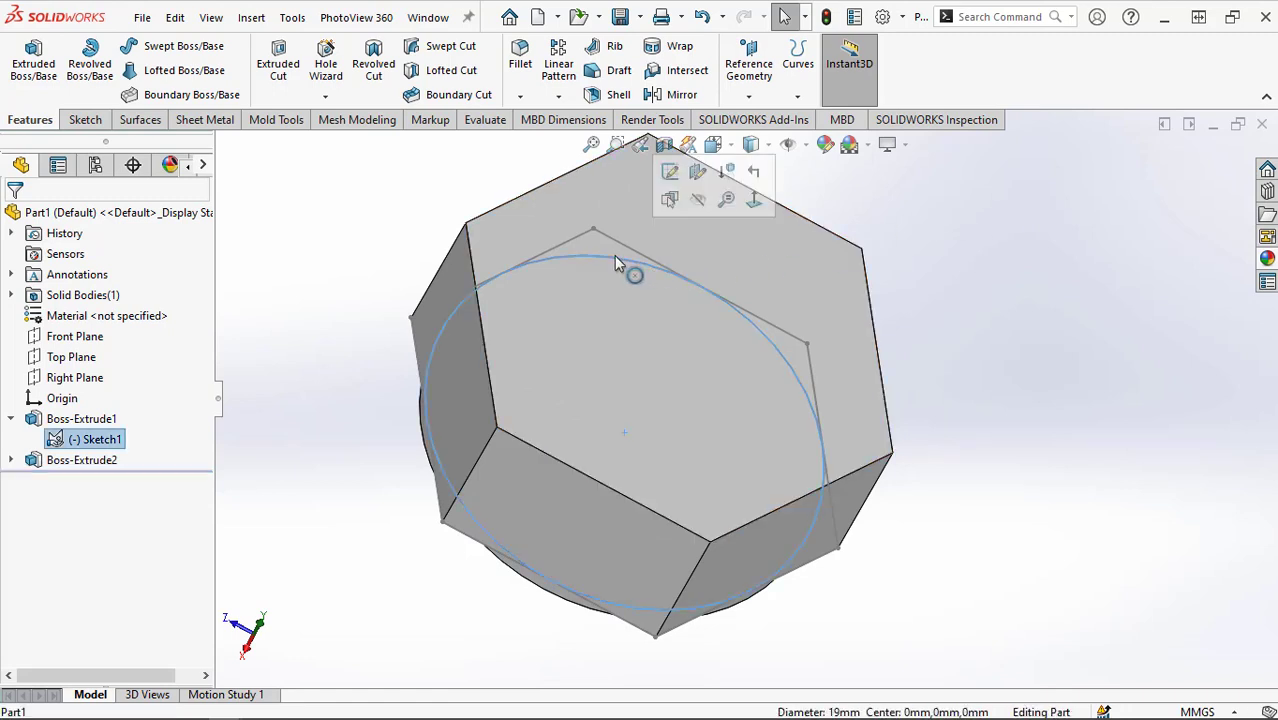
{"action": "left_click", "coordinate": [278, 70]}
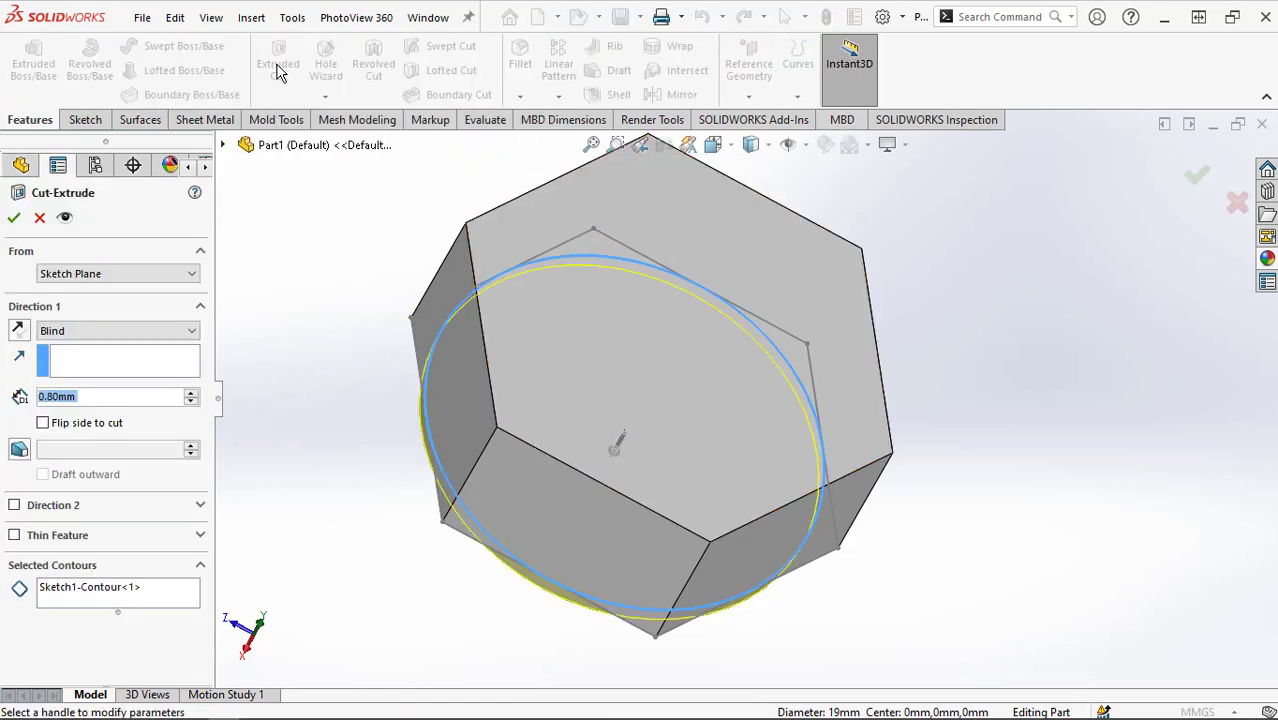
{"action": "type", "text": "8"}
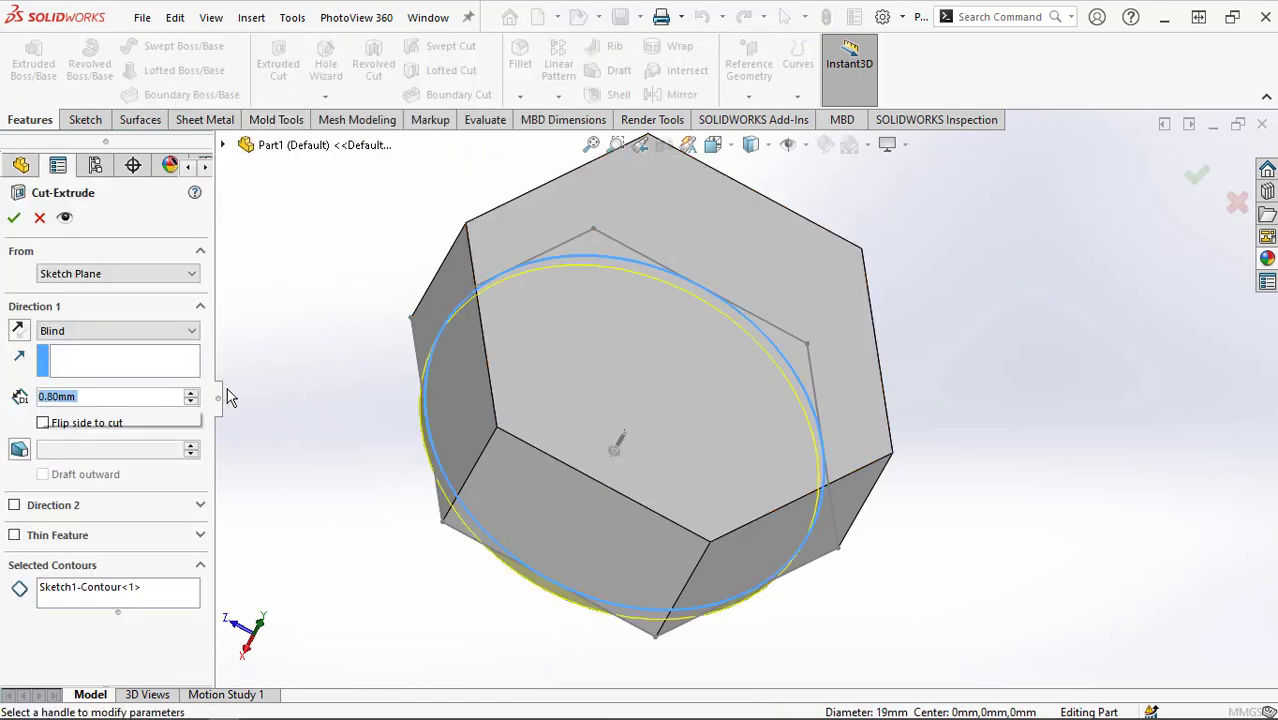
{"action": "key", "text": "Return"}
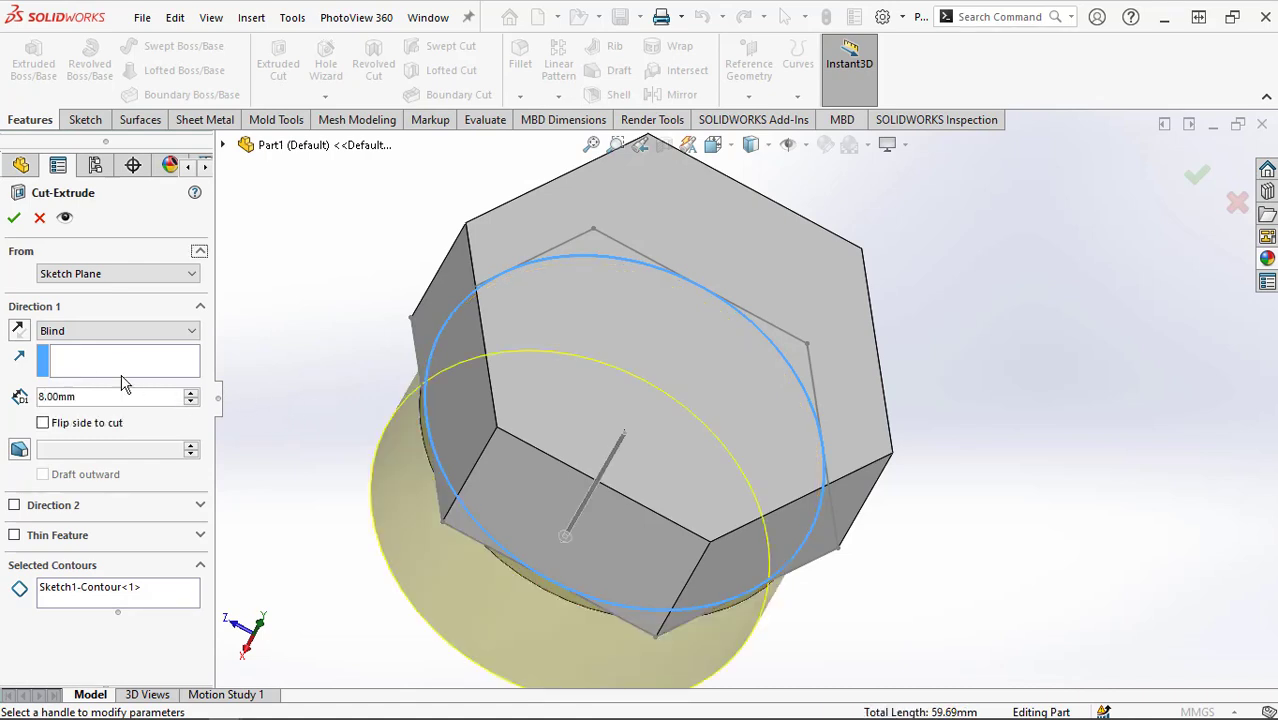
{"action": "left_click", "coordinate": [83, 276]}
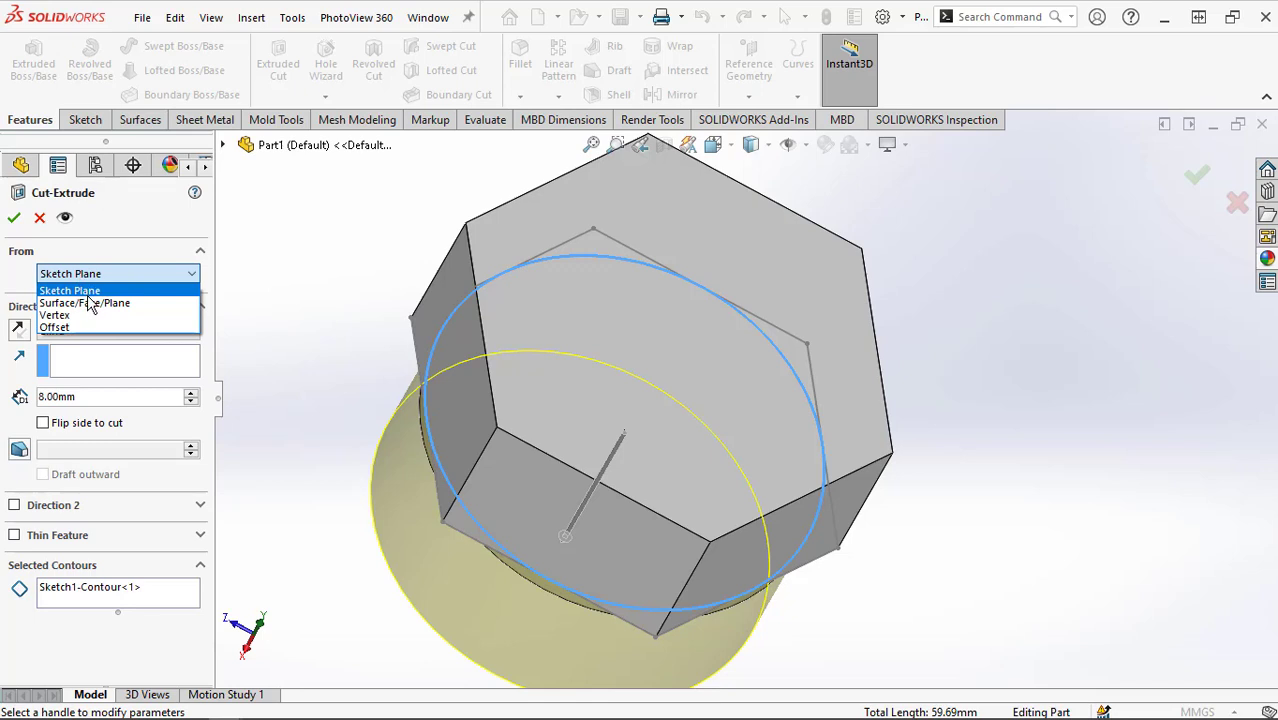
{"action": "left_click", "coordinate": [88, 303]}
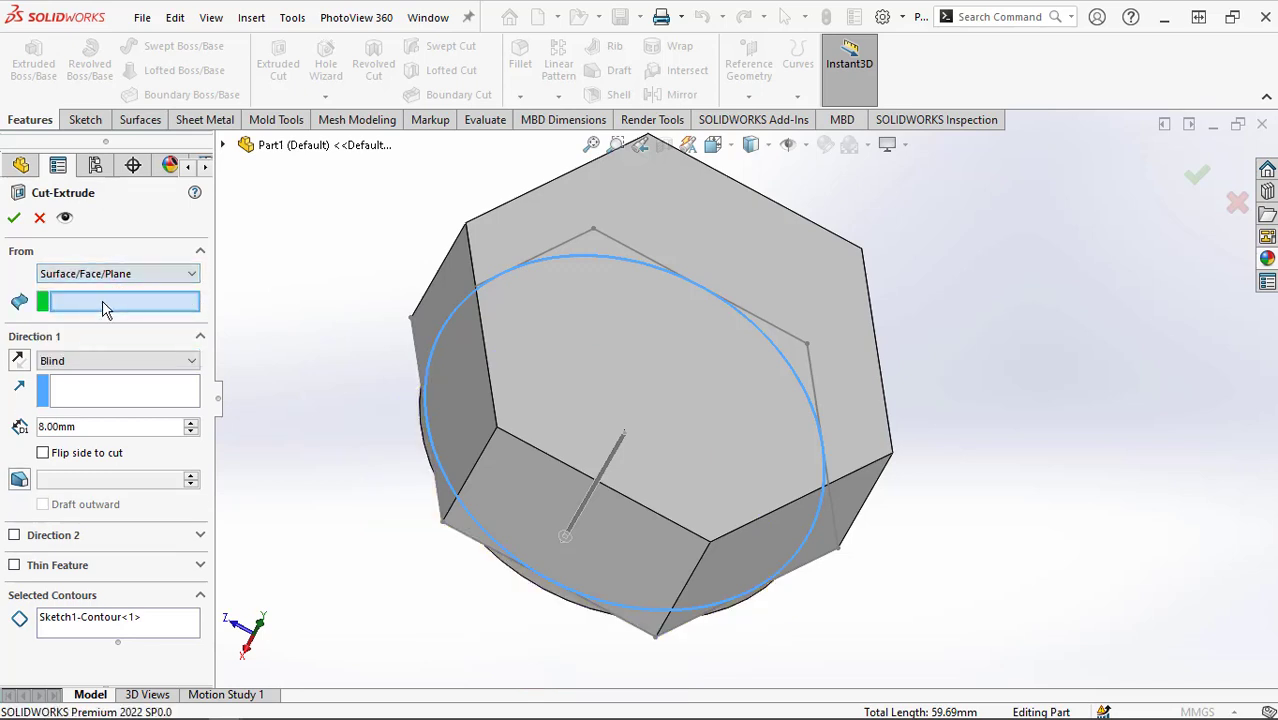
{"action": "left_click", "coordinate": [537, 227]}
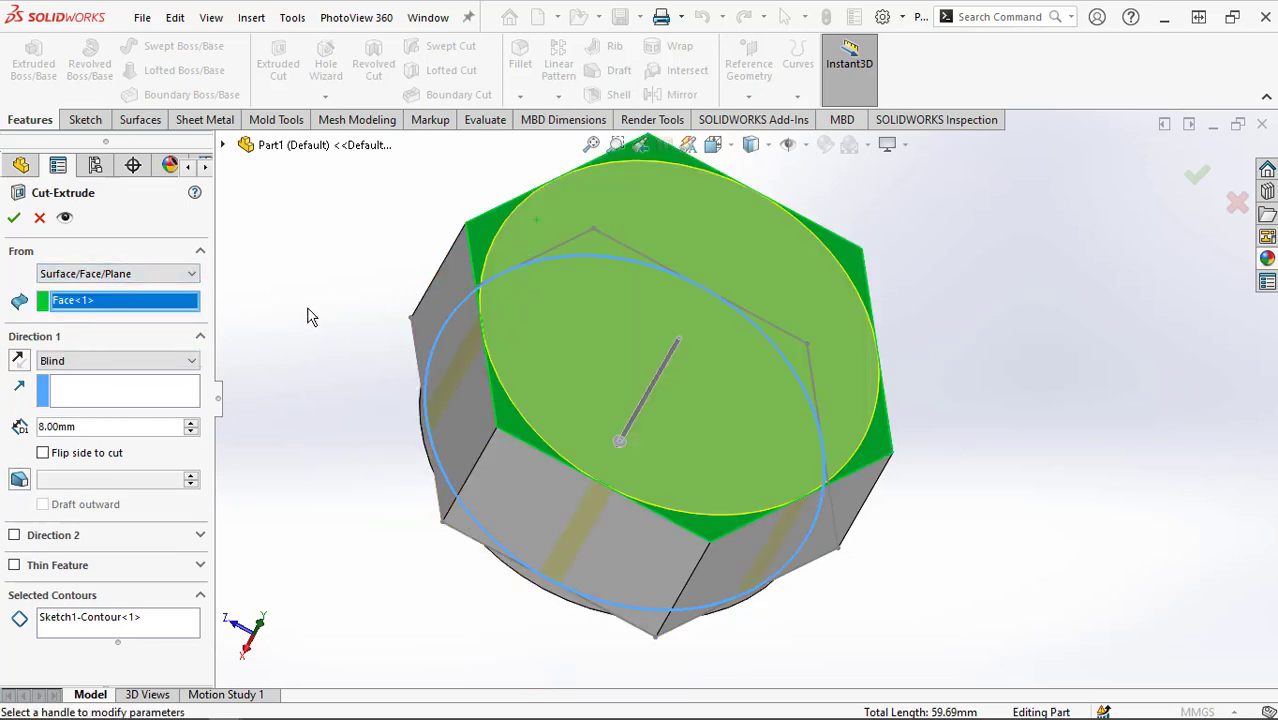
- Flip the side to cut and add a 30° draft to chamfer the head corners
{"action": "middle_click_drag", "start_coordinate": [310, 341], "coordinate": [317, 246]}
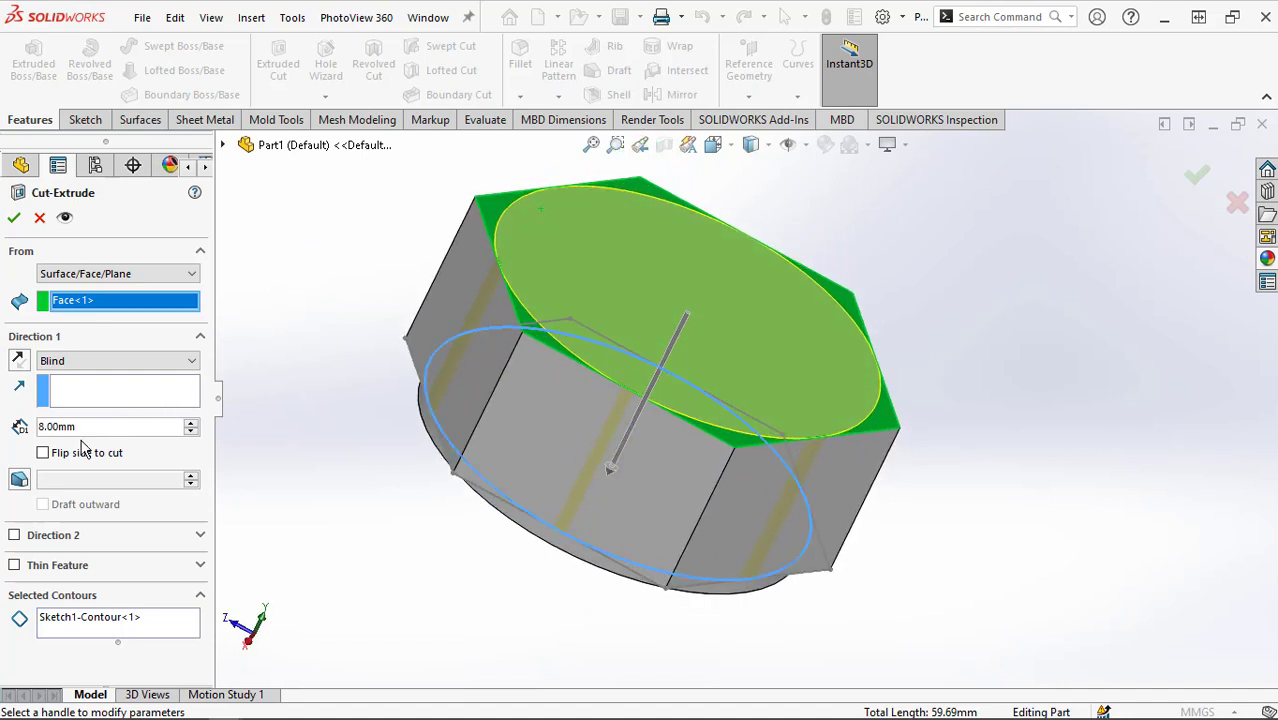
{"action": "left_click", "coordinate": [43, 453]}
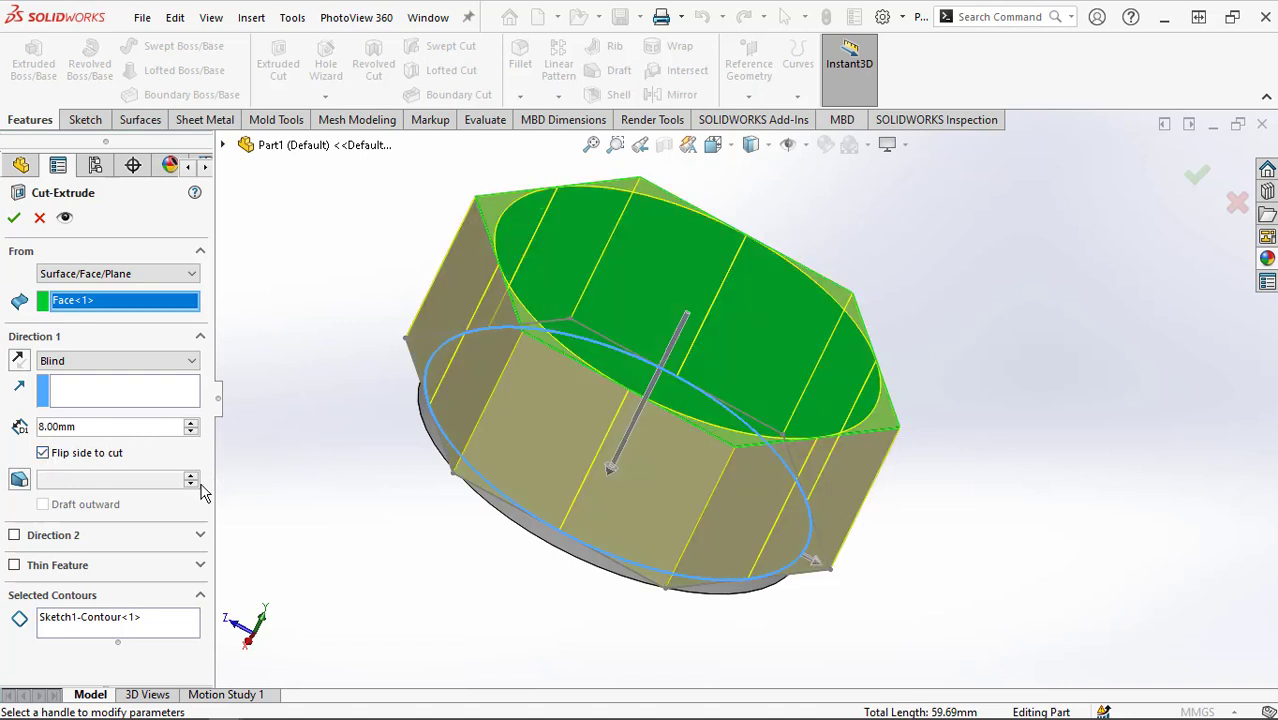
{"action": "left_click", "coordinate": [19, 481]}
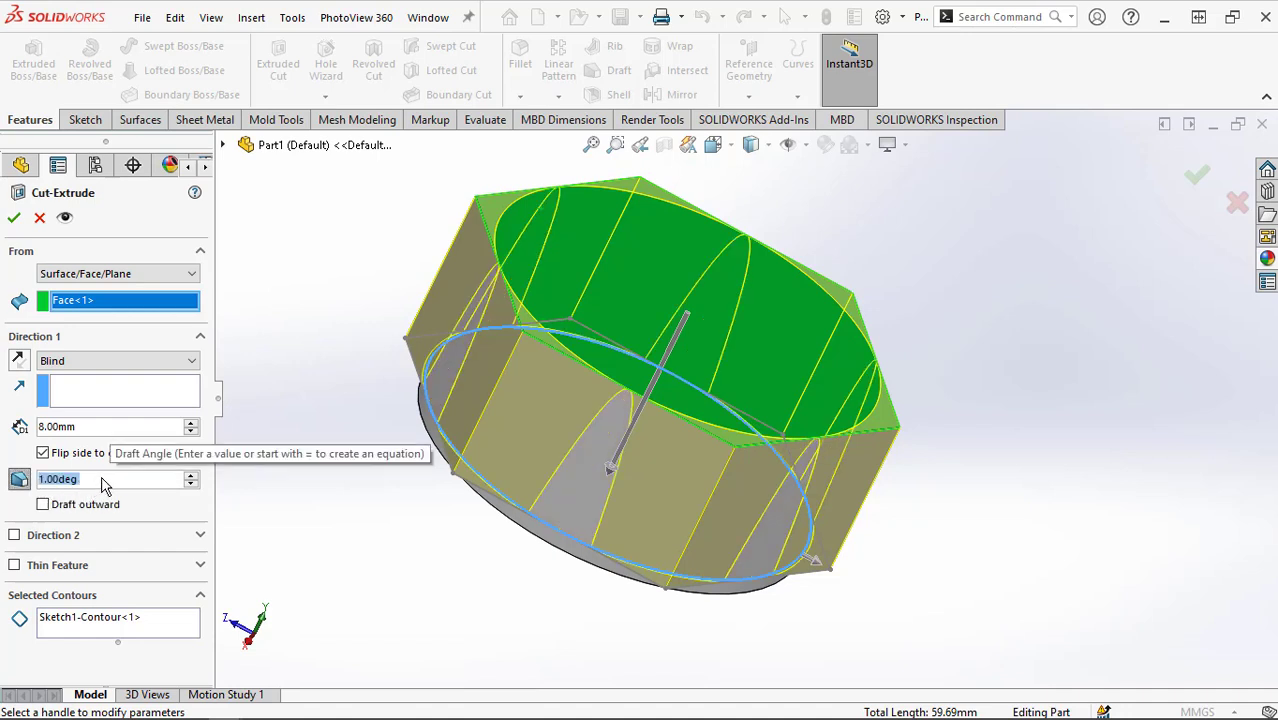
{"action": "type", "text": "30"}
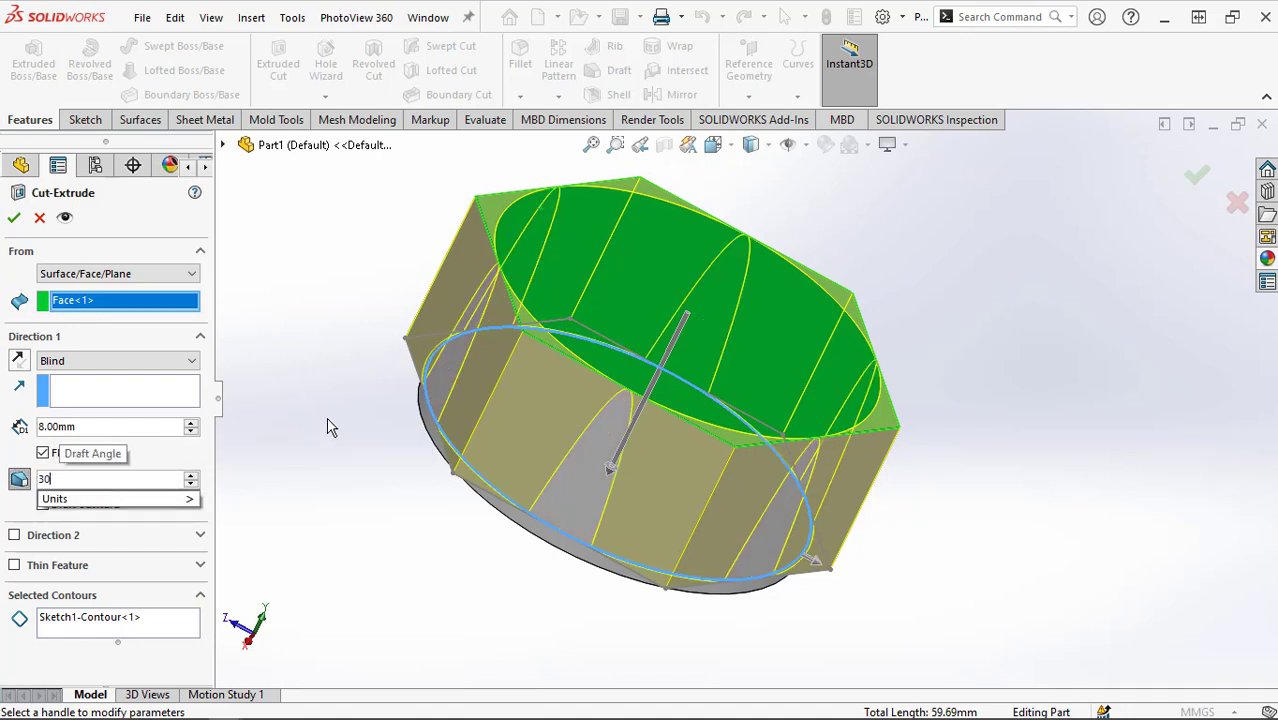
{"action": "key", "text": "Return"}
{"action": "mouse_move", "coordinate": [331, 417]}
{"action": "middle_mouse_down"}
{"action": "mouse_move", "coordinate": [300, 294]}
{"action": "mouse_move", "coordinate": [303, 388]}
{"action": "middle_mouse_up"}
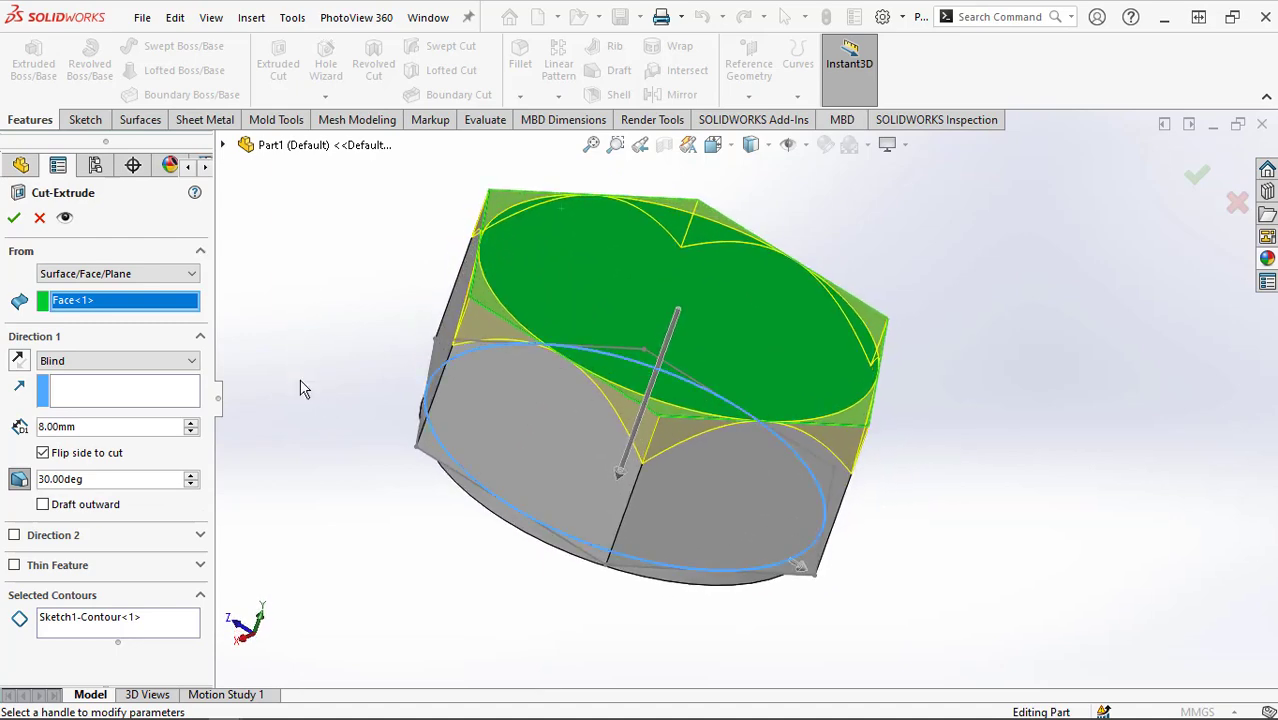
{"action": "left_click", "coordinate": [14, 220]}
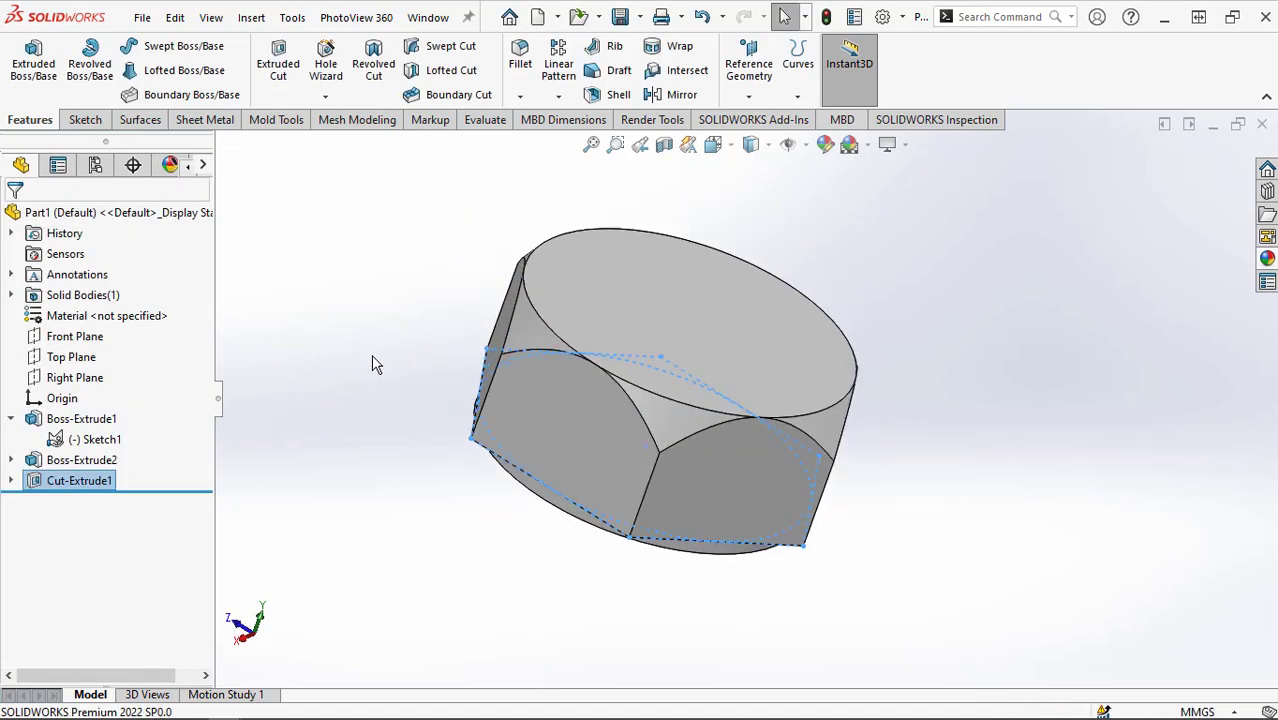
- Hide the circle sketch so only the chamfered head and washer face show
{"action": "mouse_move", "coordinate": [393, 412]}
{"action": "middle_mouse_down"}
{"action": "mouse_move", "coordinate": [474, 359]}
{"action": "mouse_move", "coordinate": [442, 465]}
{"action": "mouse_move", "coordinate": [422, 480]}
{"action": "middle_mouse_up"}
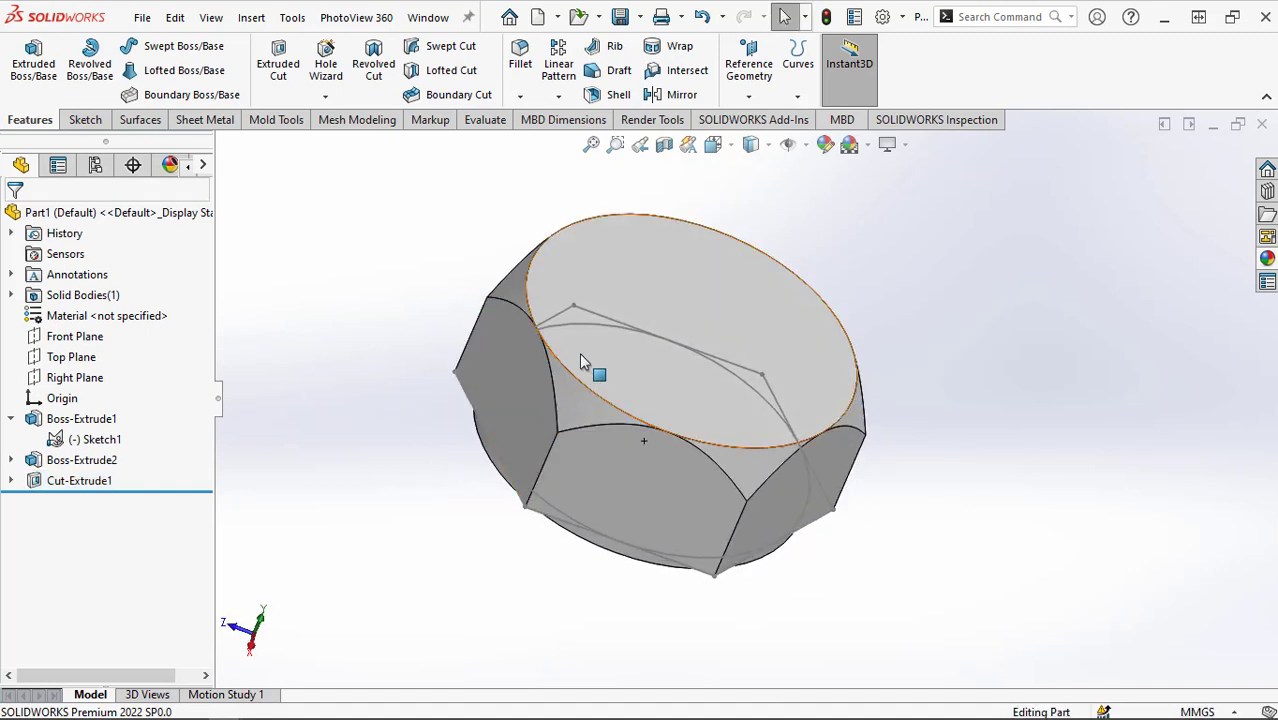
{"action": "left_click", "coordinate": [582, 322]}
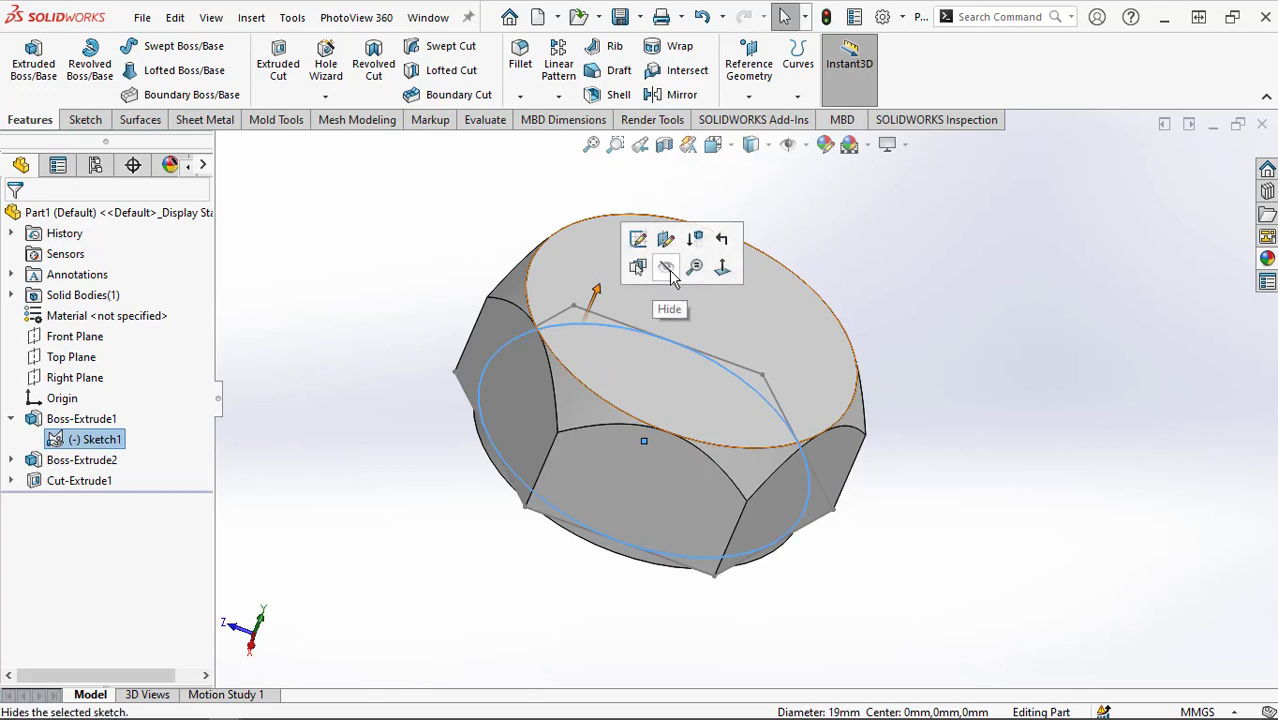
{"action": "left_click", "coordinate": [666, 266]}
{"action": "mouse_move", "coordinate": [683, 594]}
{"action": "middle_mouse_down"}
{"action": "mouse_move", "coordinate": [668, 585]}
{"action": "mouse_move", "coordinate": [696, 414]}
{"action": "mouse_move", "coordinate": [736, 342]}
{"action": "mouse_move", "coordinate": [853, 306]}
{"action": "mouse_move", "coordinate": [739, 260]}
{"action": "mouse_move", "coordinate": [660, 275]}
{"action": "middle_mouse_up"}
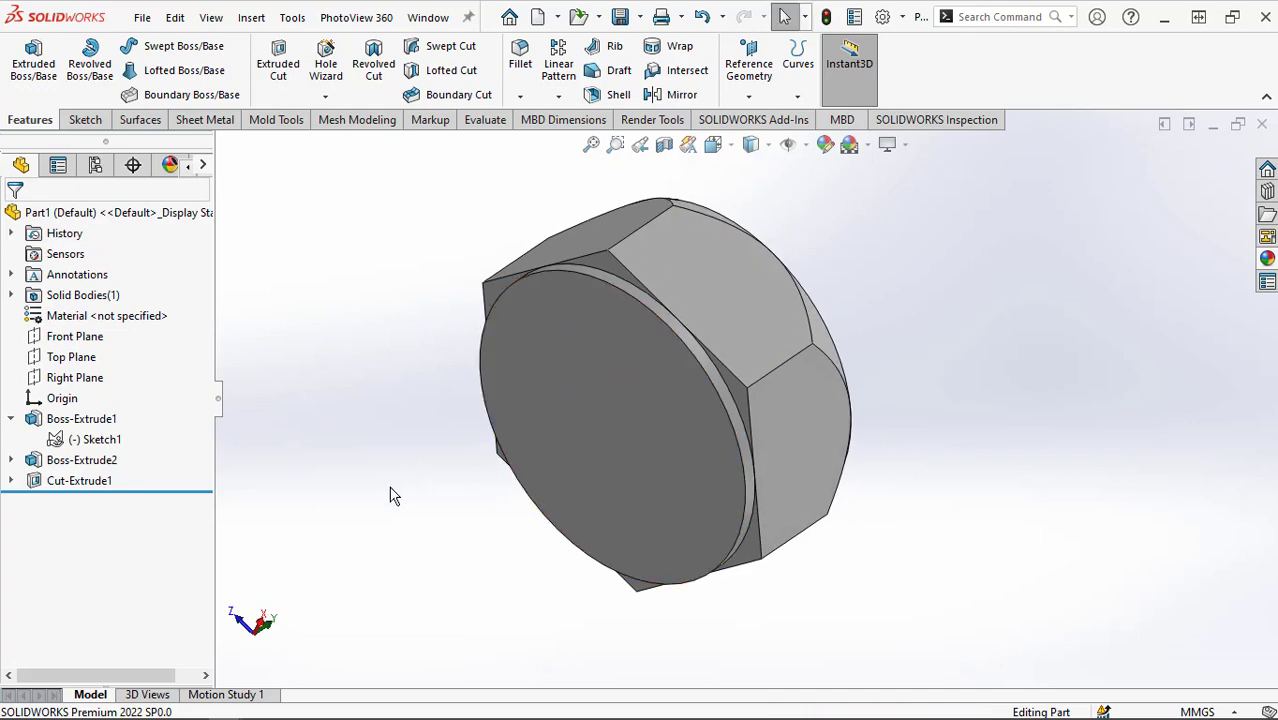
- Sketch a circle centred on the origin on the washer face
{"action": "left_click", "coordinate": [636, 402]}
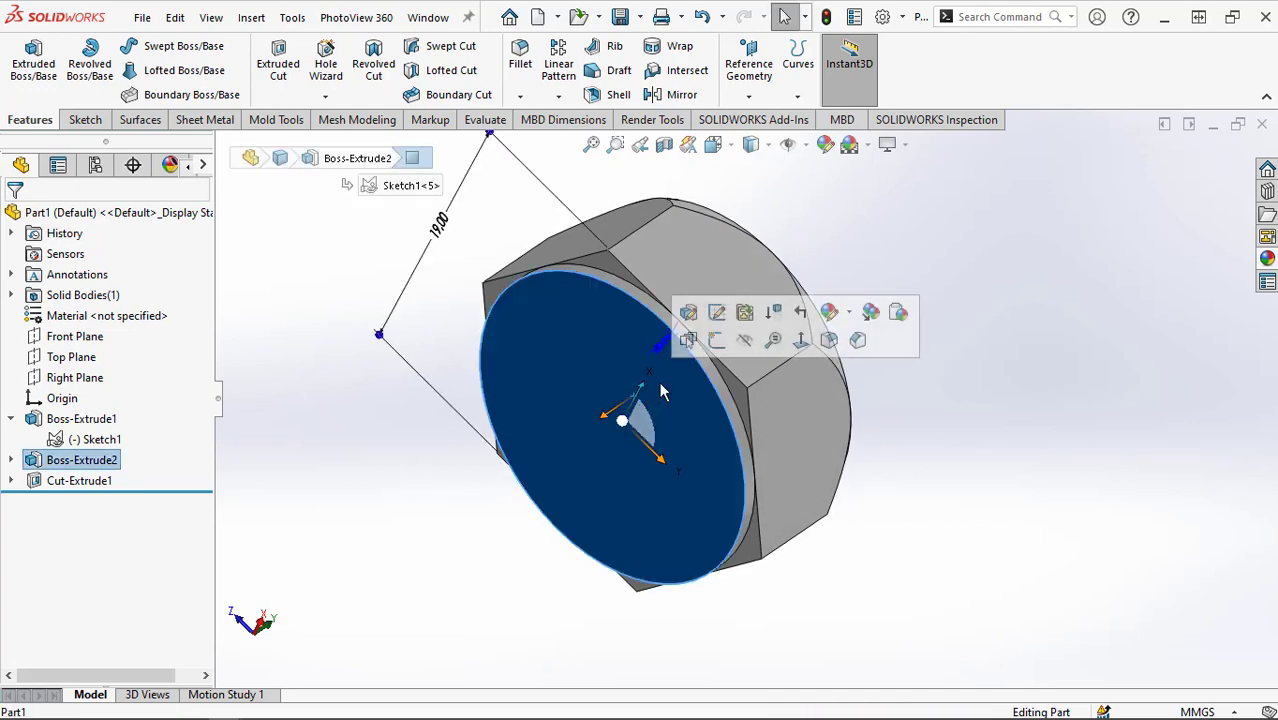
{"action": "left_click", "coordinate": [714, 343]}
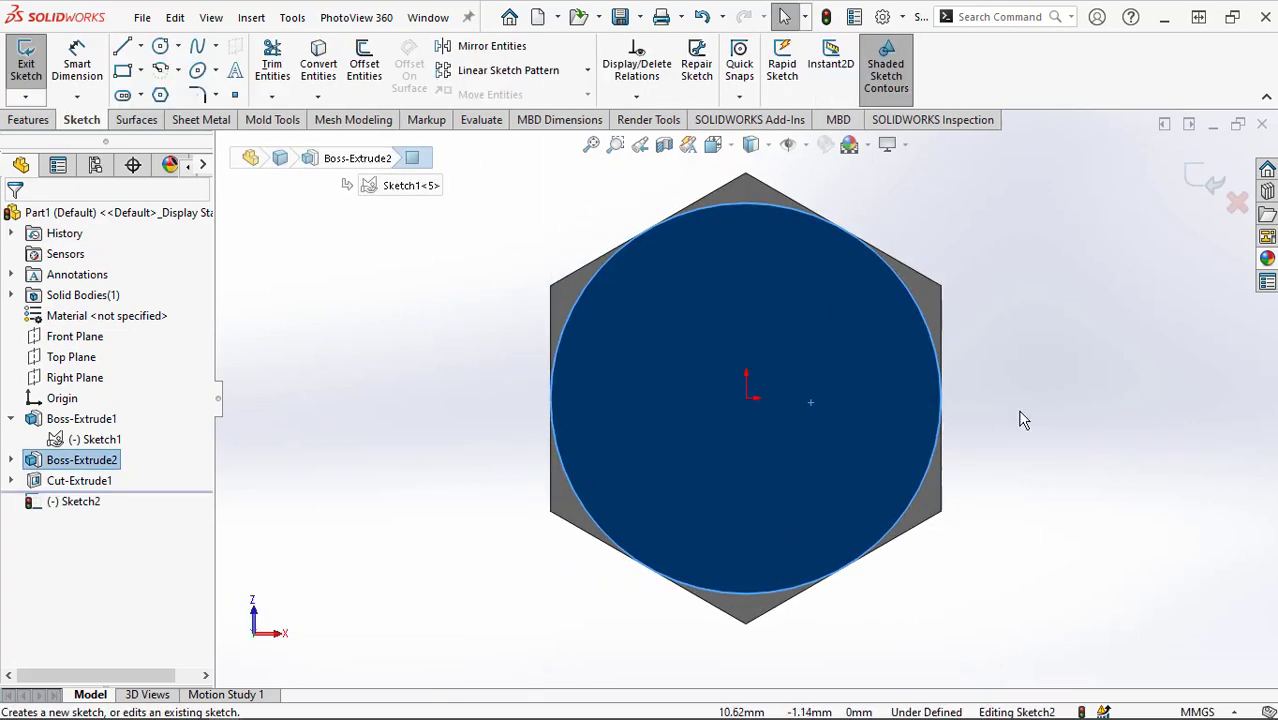
{"action": "scroll", "coordinate": [1063, 332], "scroll_direction": "down", "scroll_amount": 2}
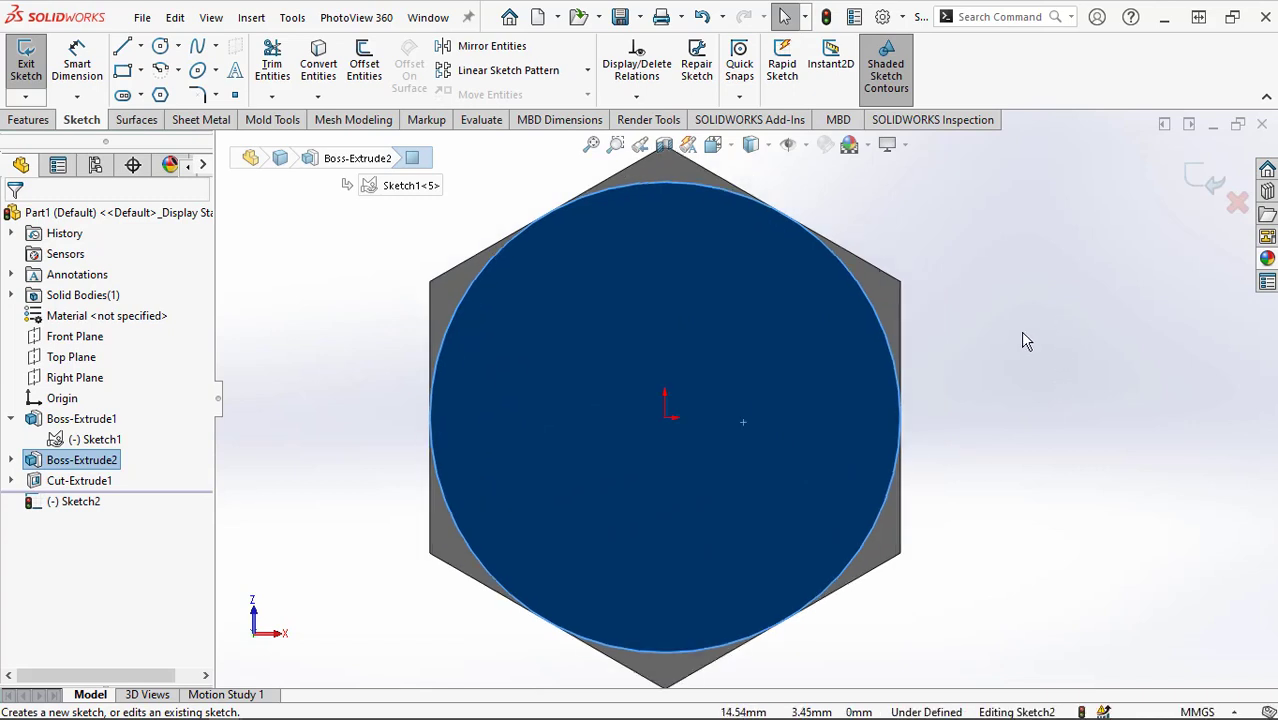
{"action": "left_click", "coordinate": [160, 47]}
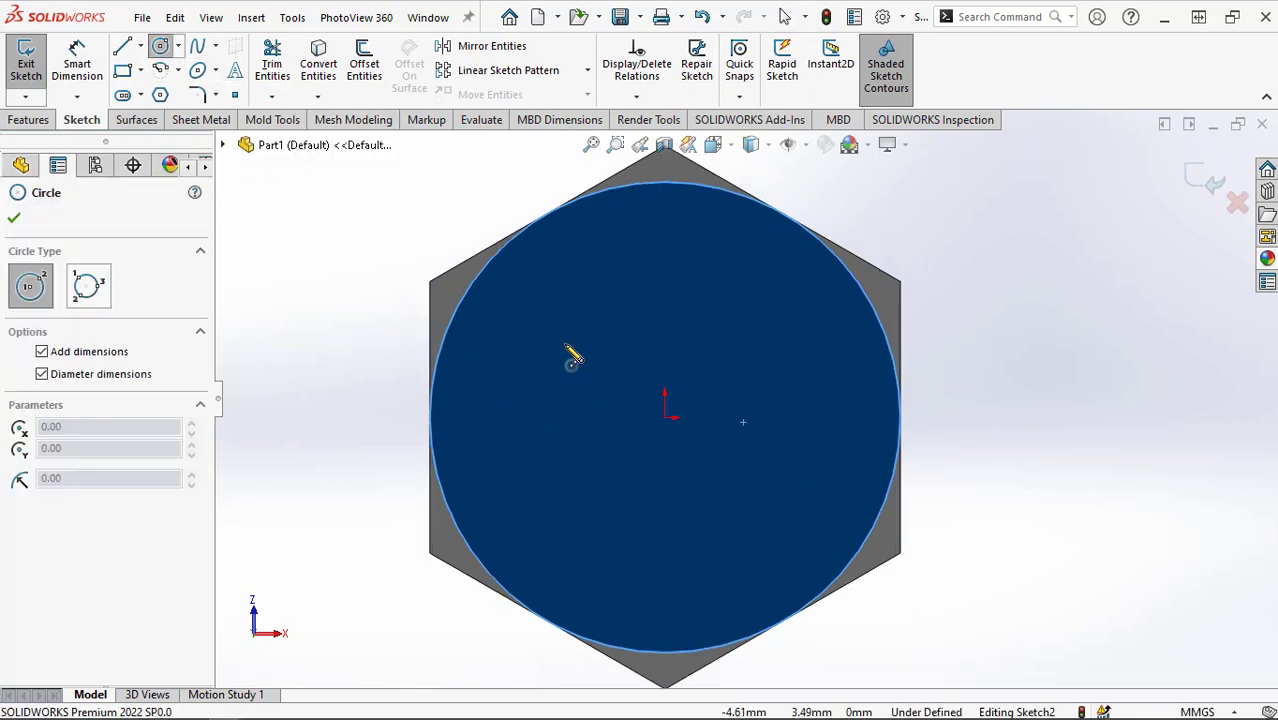
{"action": "left_click", "coordinate": [665, 418]}
{"action": "left_click", "coordinate": [697, 481]}
{"action": "left_click", "coordinate": [738, 545]}
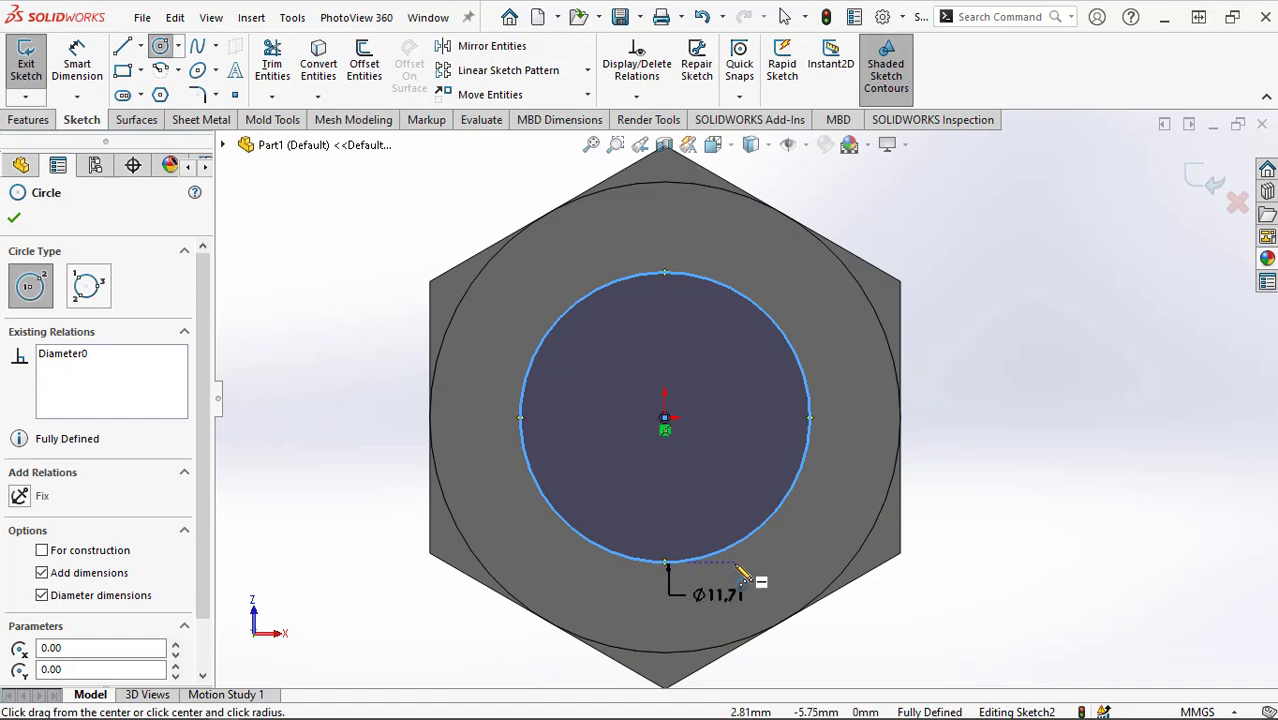
{"action": "key", "text": "Escape"}
- Set the circle's diameter to 12 mm
{"action": "double_click", "coordinate": [712, 594]}
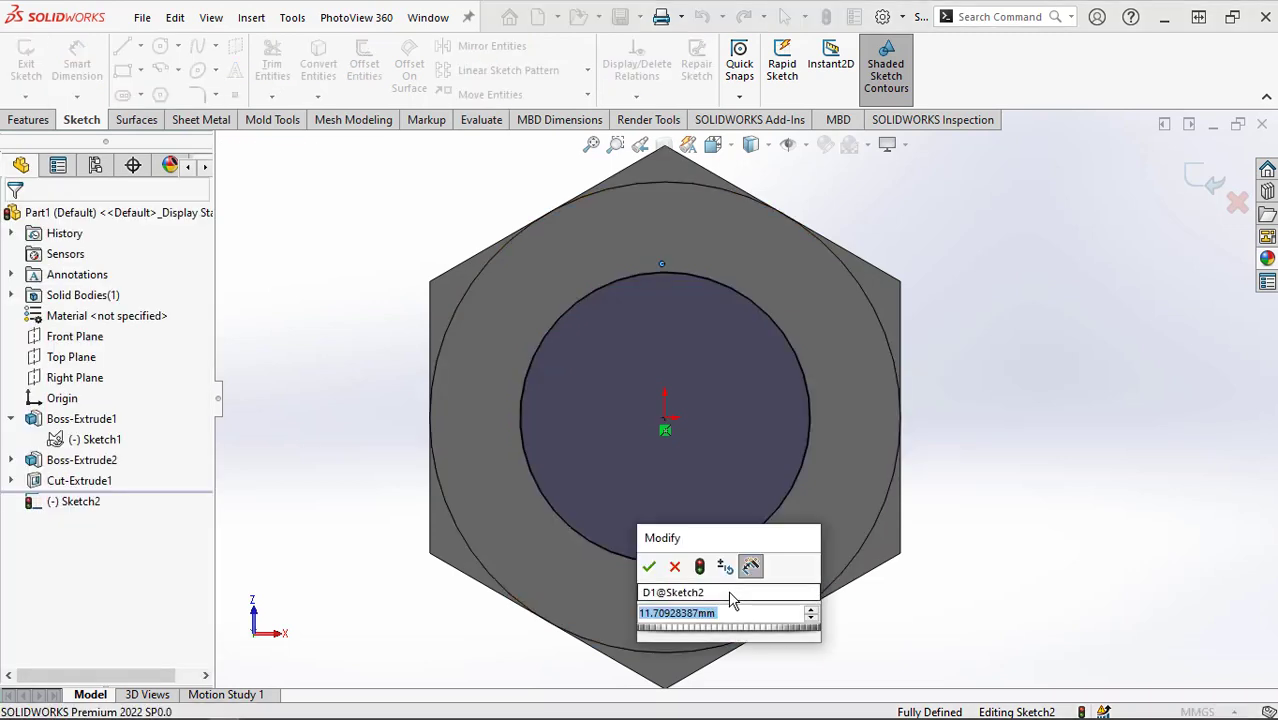
{"action": "type", "text": "12"}
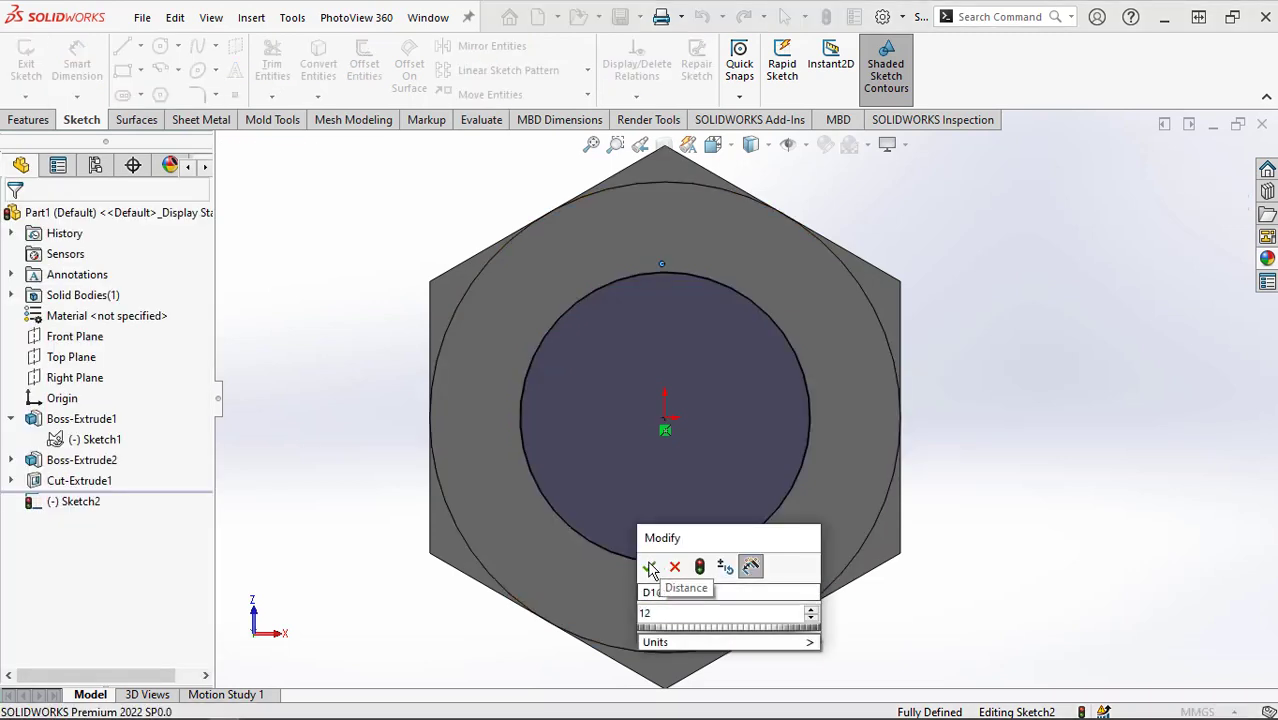
{"action": "left_click", "coordinate": [649, 568]}
{"action": "scroll", "coordinate": [768, 509], "scroll_direction": "up", "scroll_amount": 3}
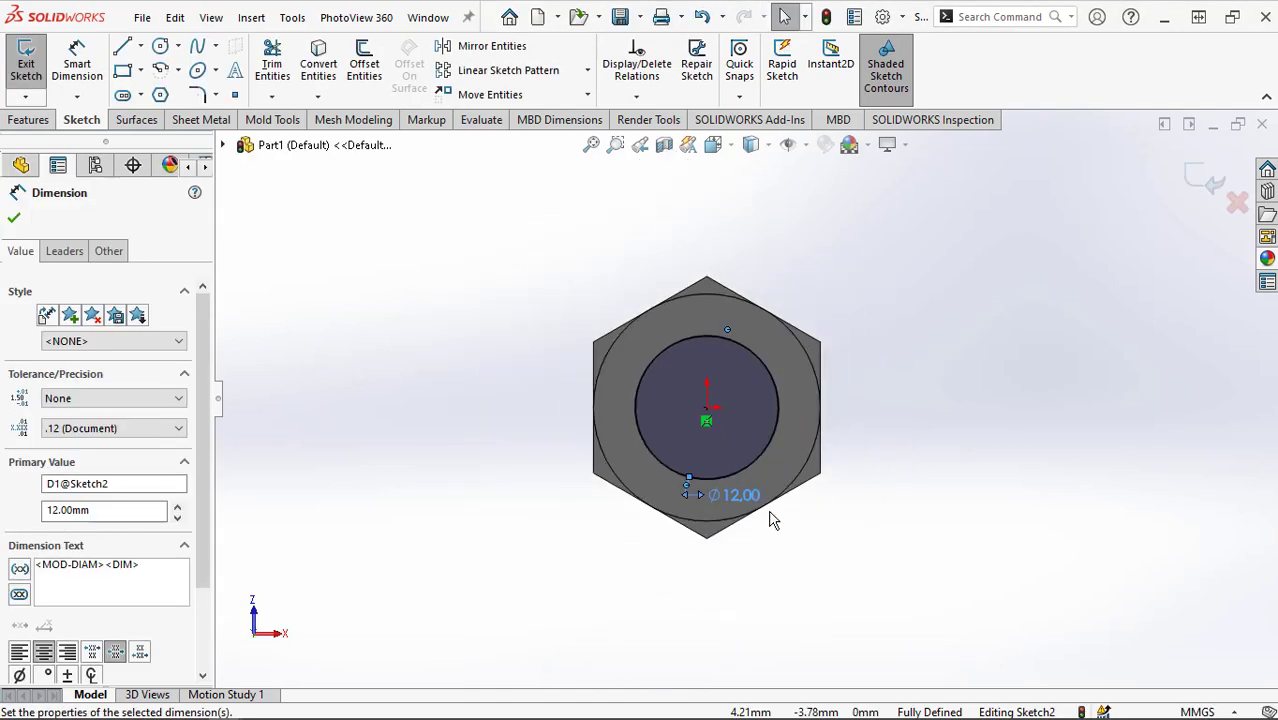
{"action": "middle_click_drag", "start_coordinate": [760, 474], "coordinate": [673, 499]}
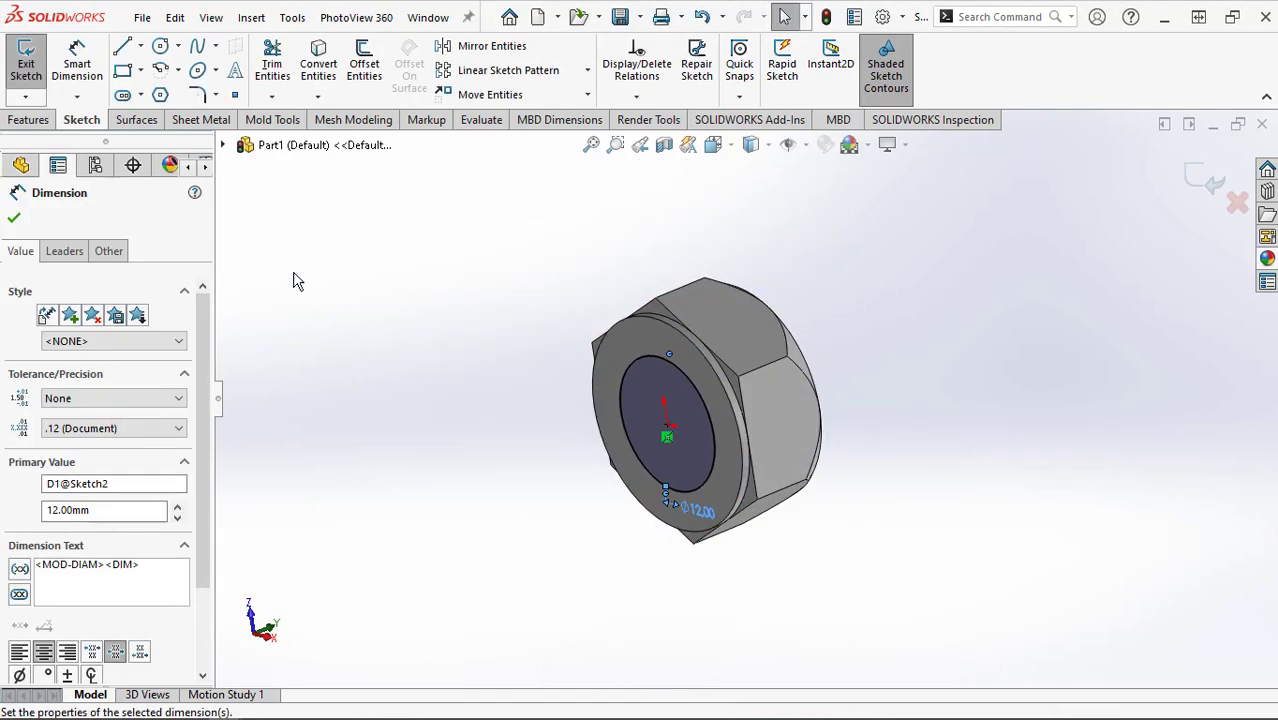
- Extrude the 12 mm circle 40 mm blind to form the cylindrical shank
{"action": "left_click", "coordinate": [28, 119]}
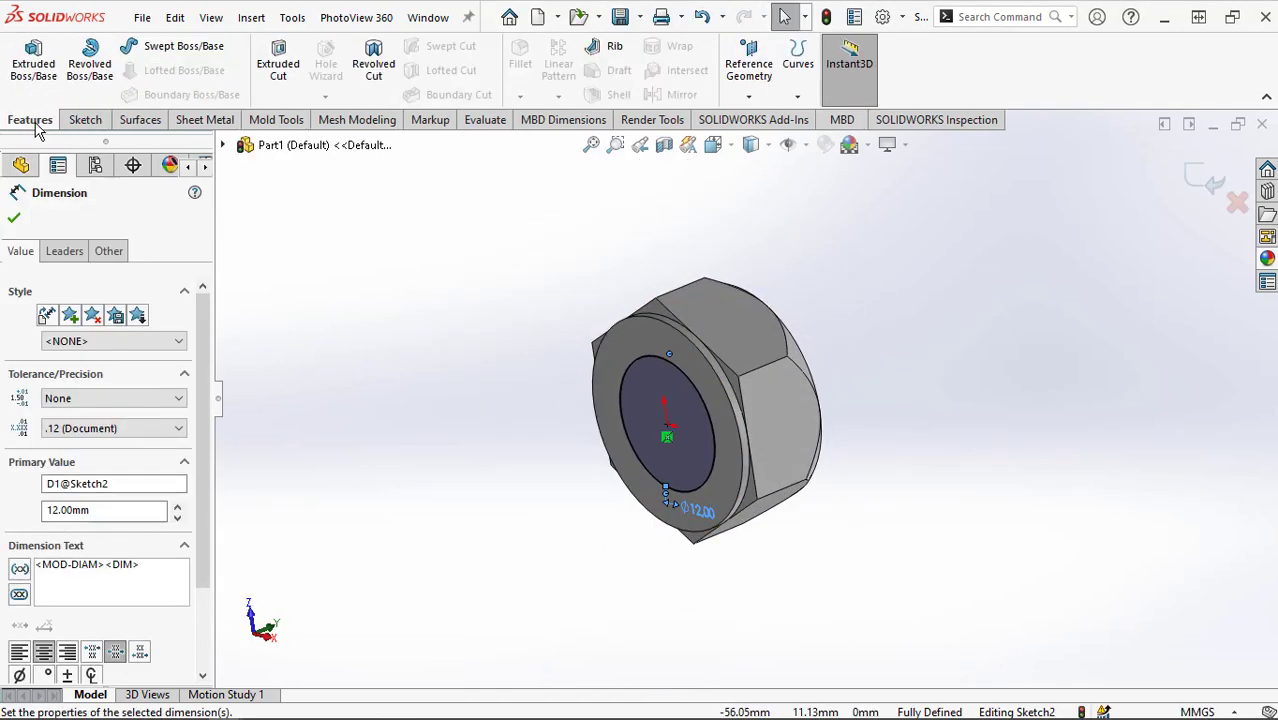
{"action": "left_click", "coordinate": [33, 62]}
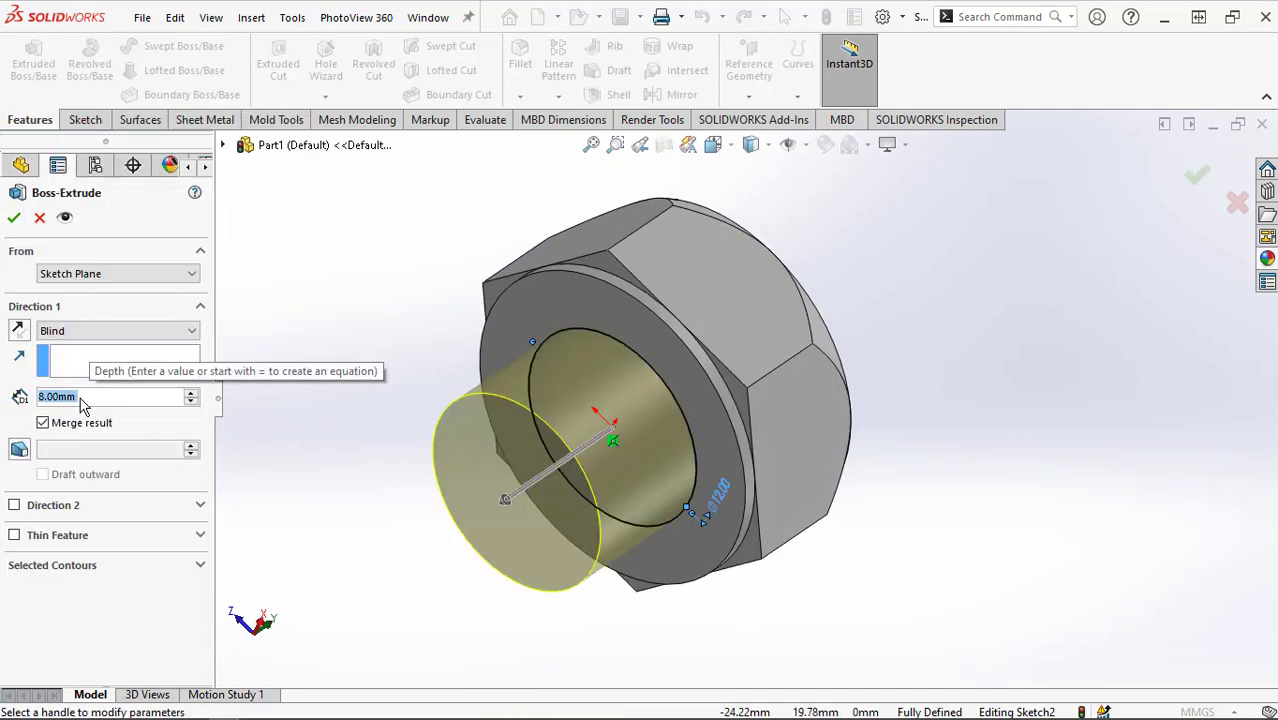
{"action": "type", "text": "40"}
{"action": "key", "text": "Return"}
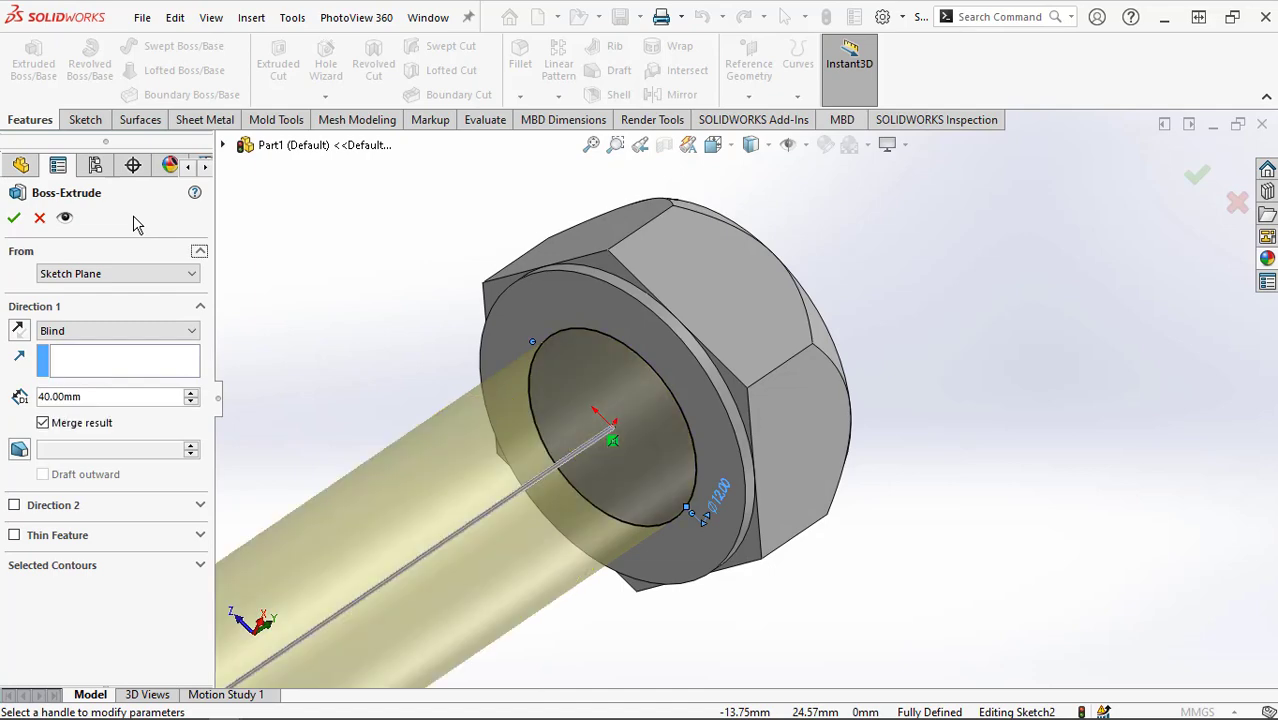
{"action": "scroll", "coordinate": [427, 392], "scroll_direction": "up", "scroll_amount": 3}
{"action": "scroll", "coordinate": [394, 630], "scroll_direction": "down", "scroll_amount": 1}
{"action": "scroll", "coordinate": [378, 534], "scroll_direction": "down", "scroll_amount": 2}
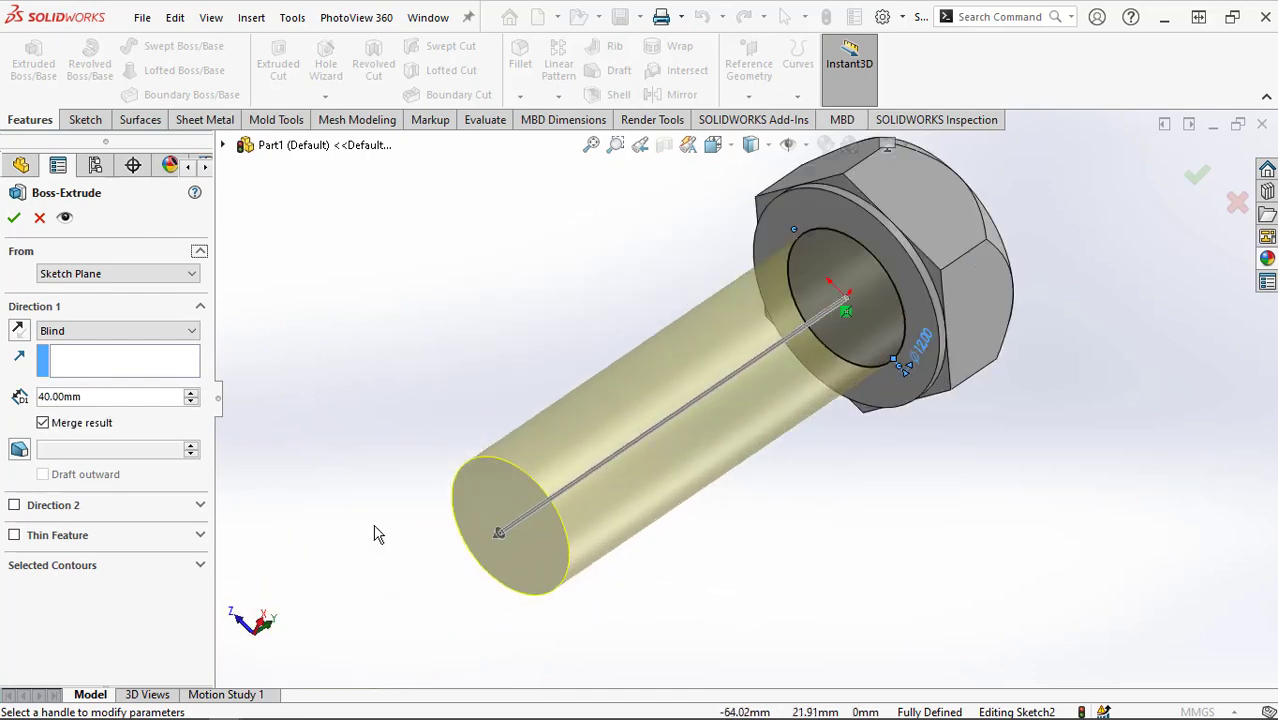
{"action": "left_click", "coordinate": [13, 217]}
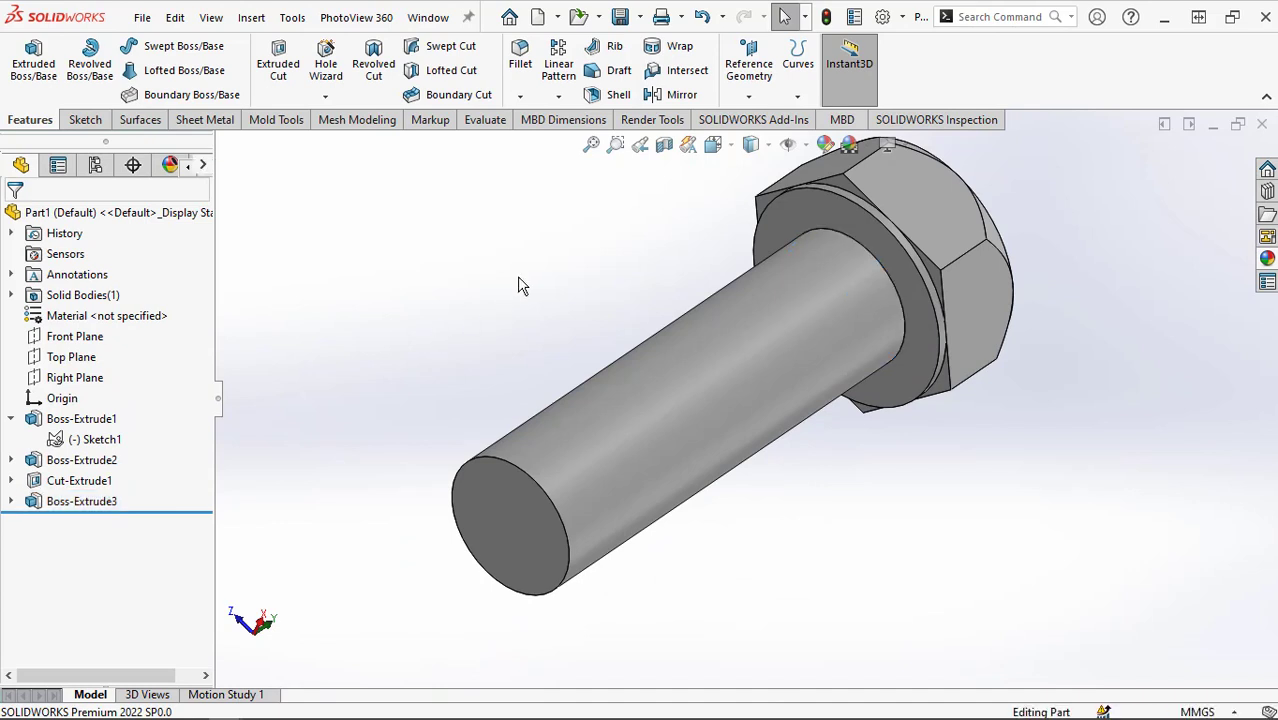
- Chamfer the shank's free end edge 2 mm at 45°
{"action": "left_click", "coordinate": [520, 96]}
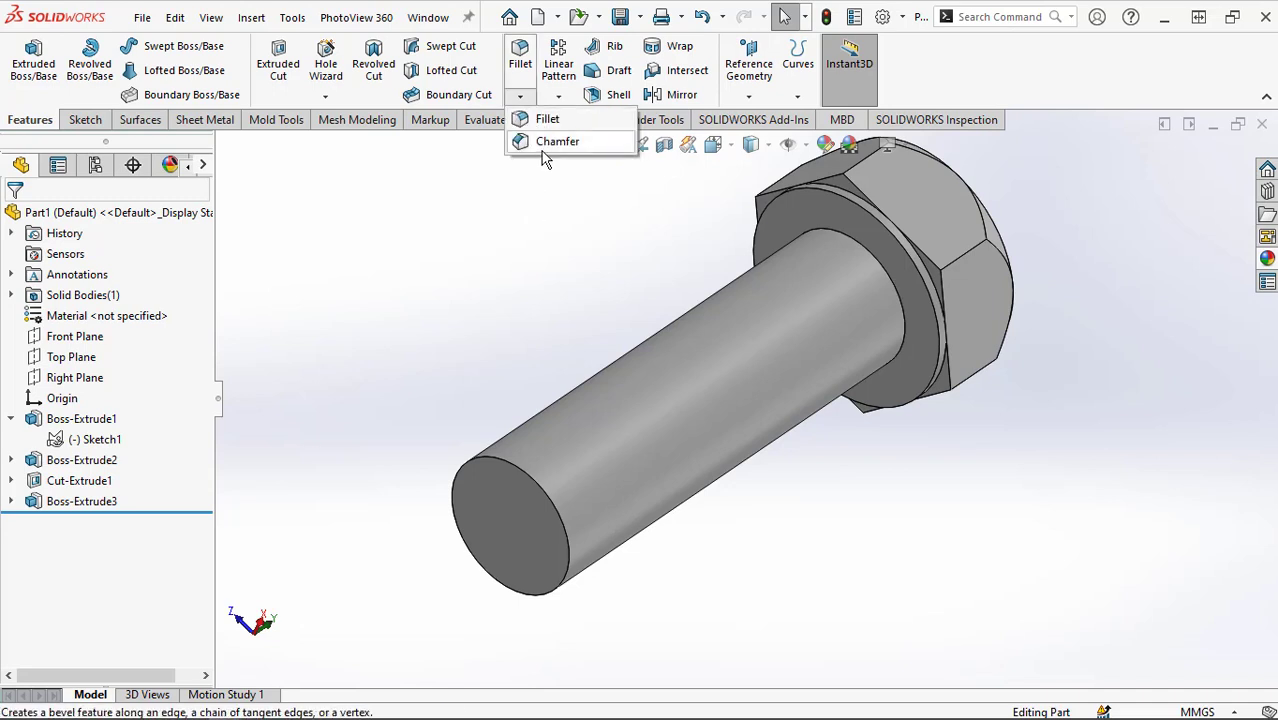
{"action": "left_click", "coordinate": [550, 141]}
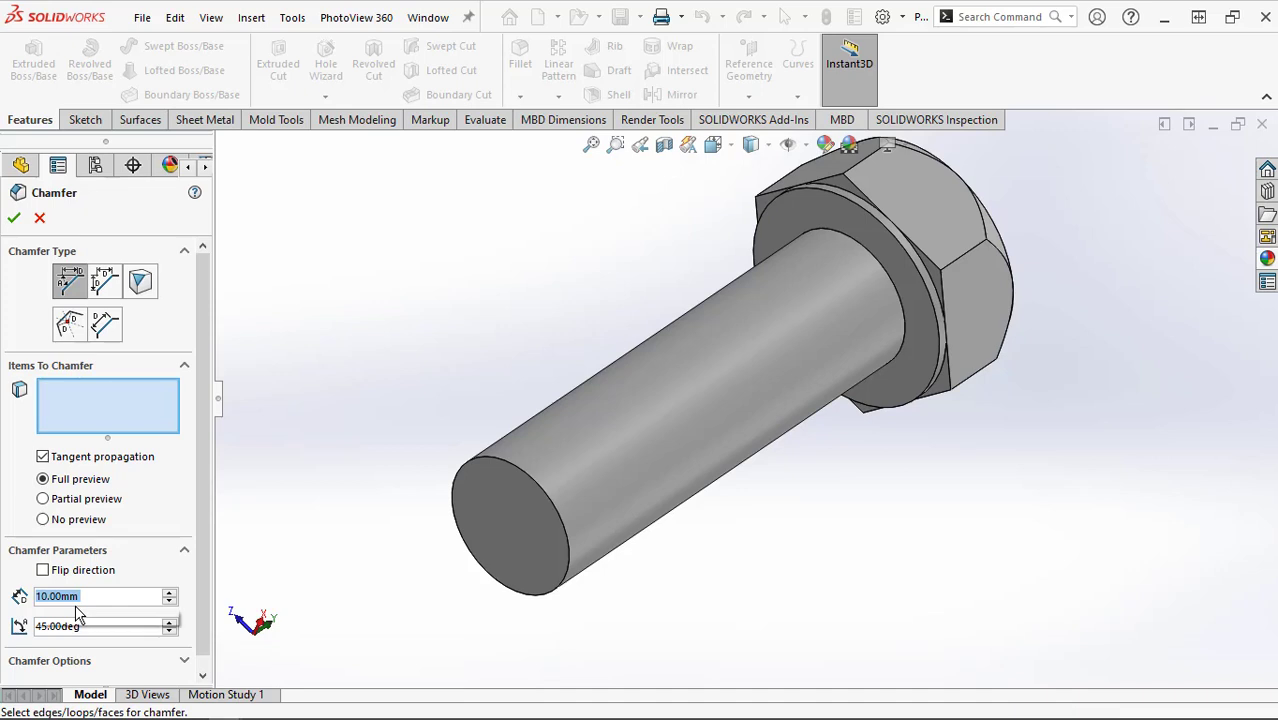
{"action": "type", "text": "2"}
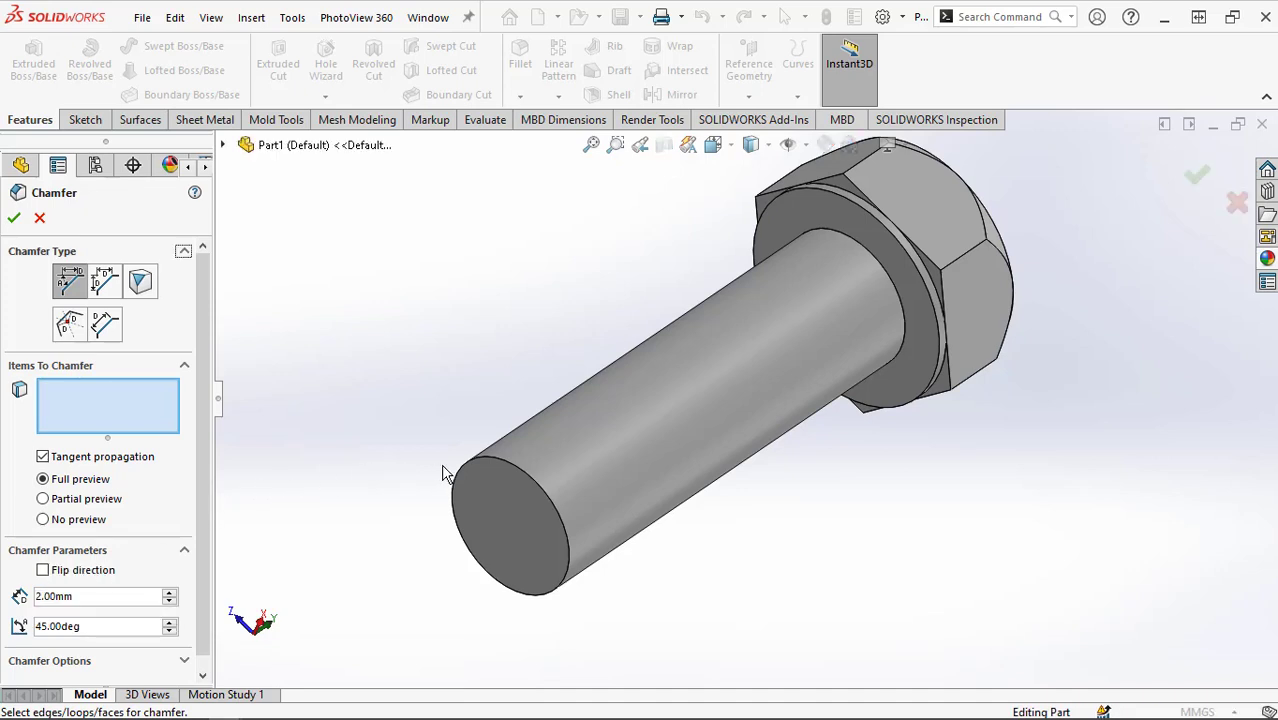
{"action": "left_click", "coordinate": [455, 477]}
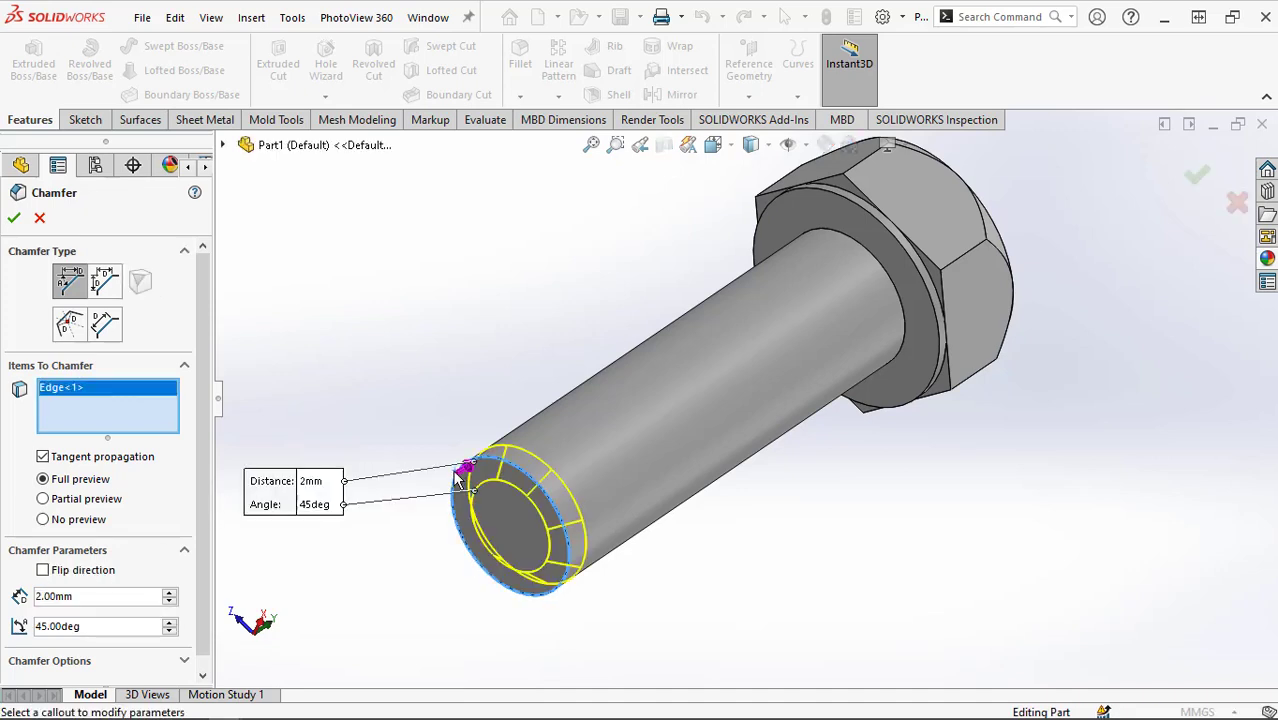
{"action": "left_click", "coordinate": [14, 222]}
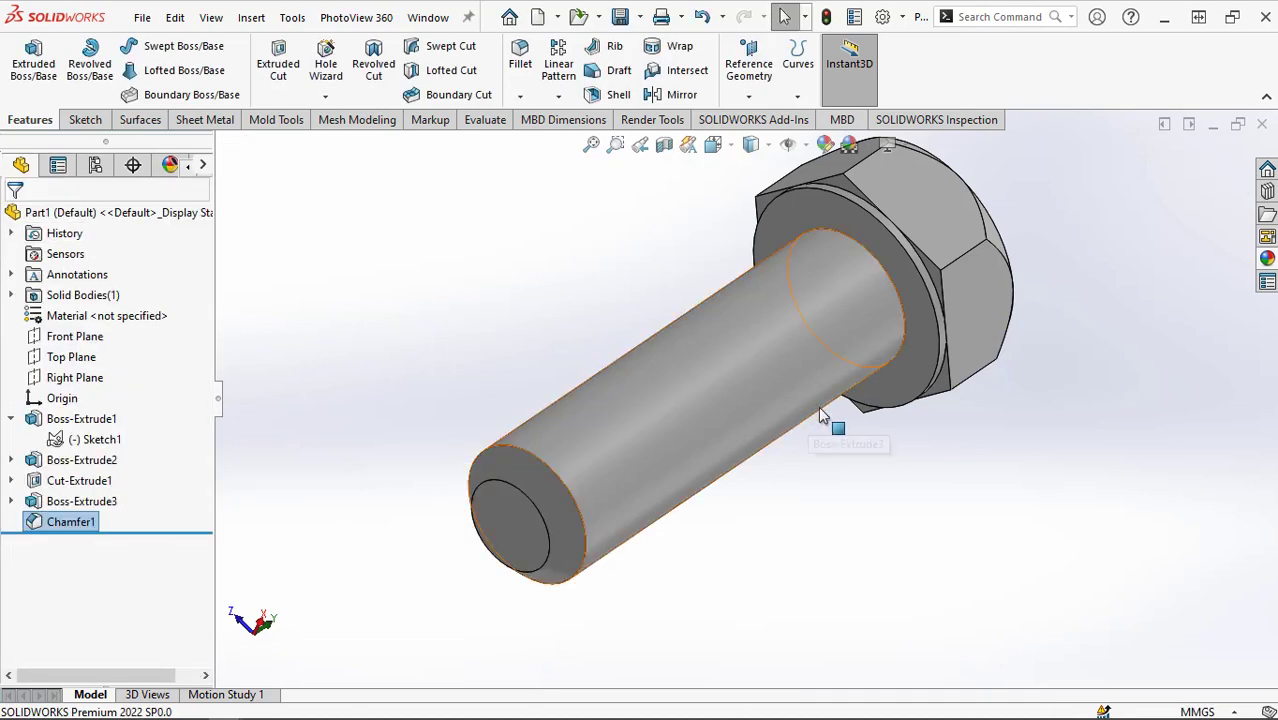
{"action": "mouse_move", "coordinate": [850, 545]}
{"action": "middle_mouse_down"}
{"action": "mouse_move", "coordinate": [713, 476]}
{"action": "mouse_move", "coordinate": [816, 476]}
{"action": "mouse_move", "coordinate": [862, 505]}
{"action": "middle_mouse_up"}
{"action": "left_click", "coordinate": [882, 518]}
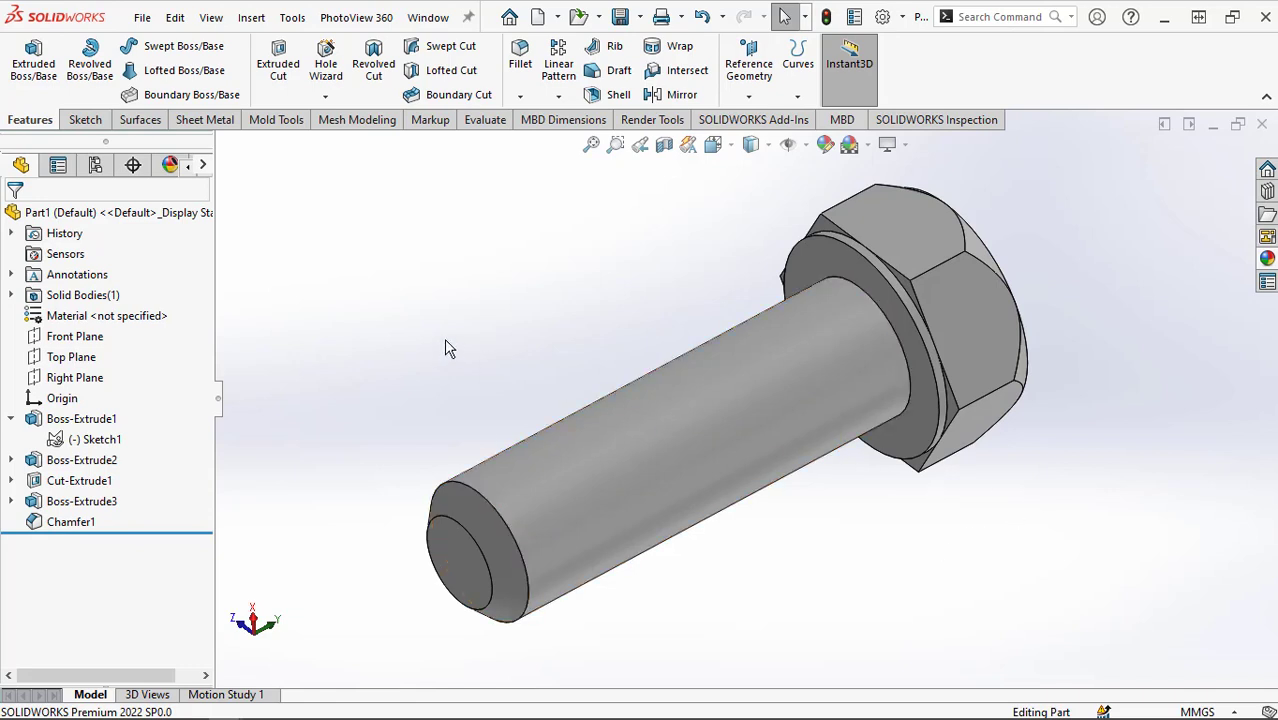
- Start a thread from the shank's end edge to the underside face of the head
{"action": "left_click", "coordinate": [327, 97]}
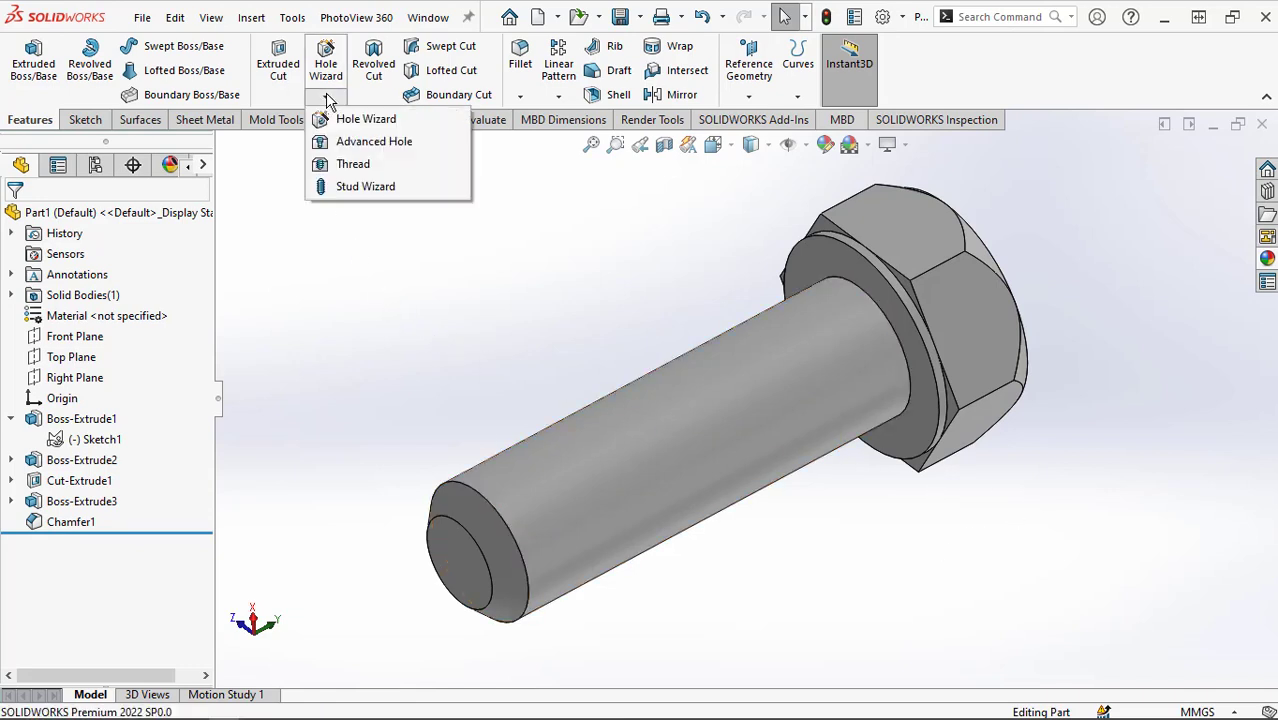
{"action": "left_click", "coordinate": [338, 170]}
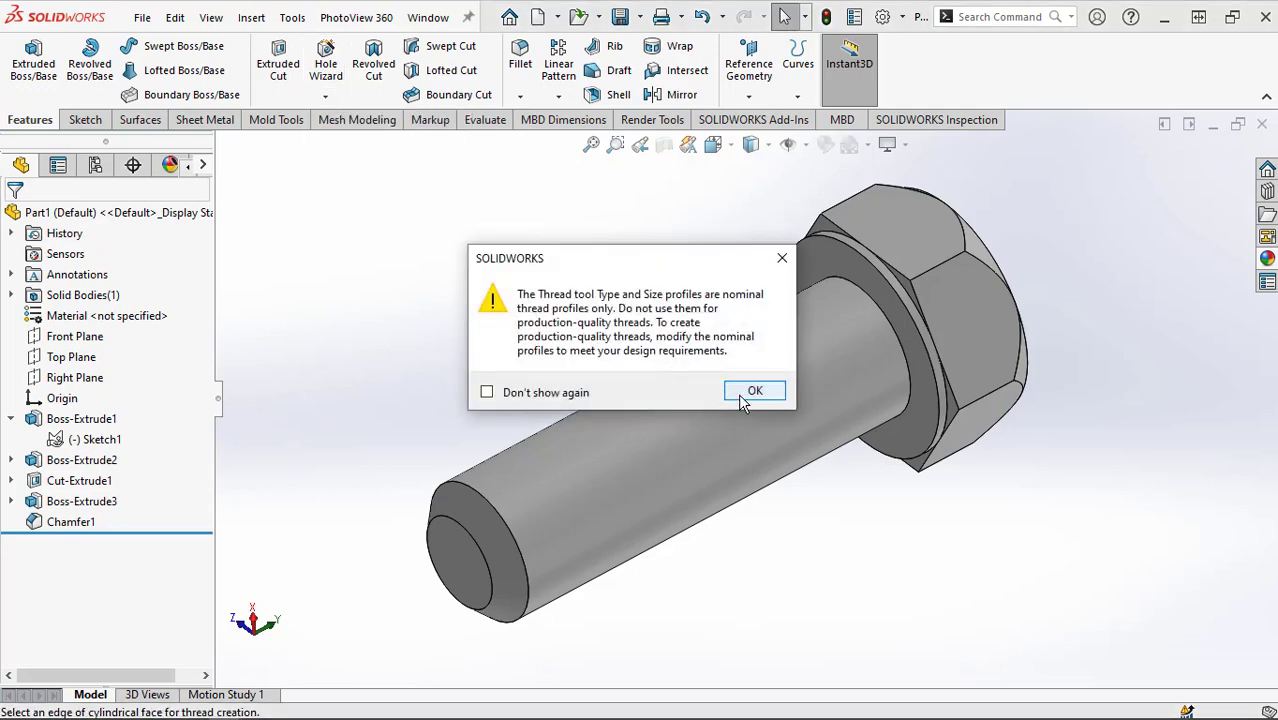
{"action": "left_click", "coordinate": [738, 392]}
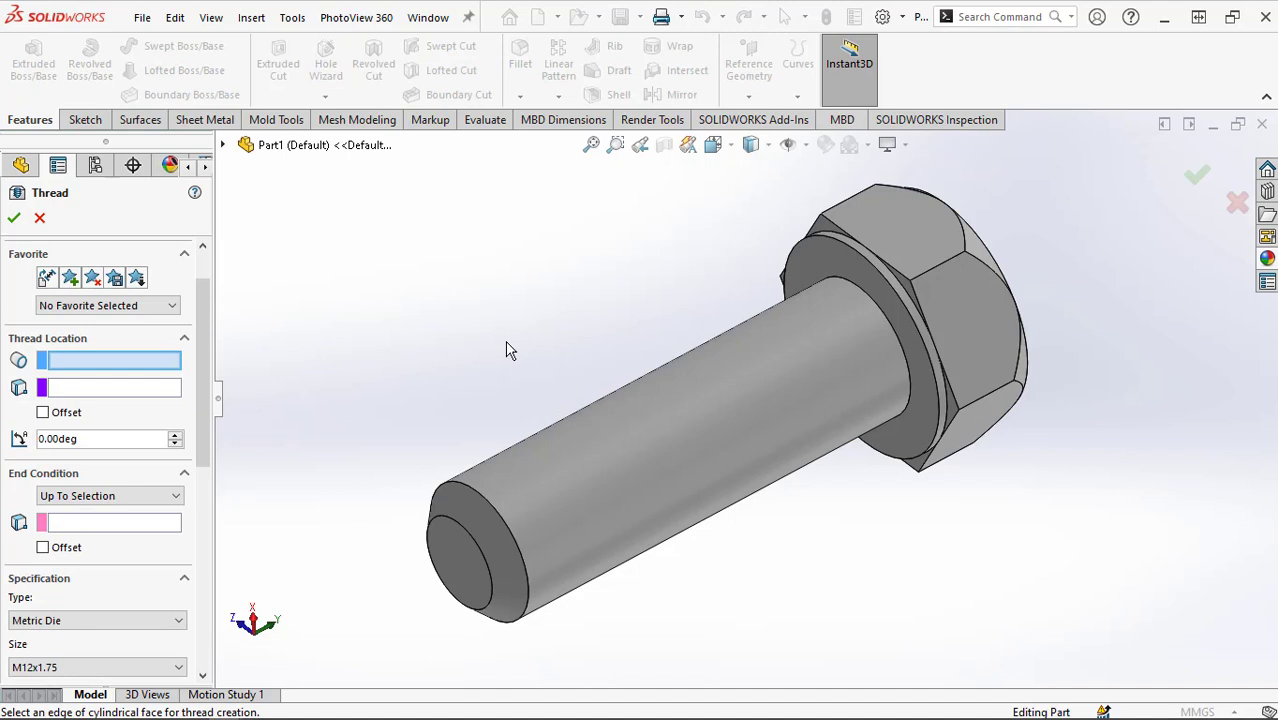
{"action": "left_click", "coordinate": [484, 503]}
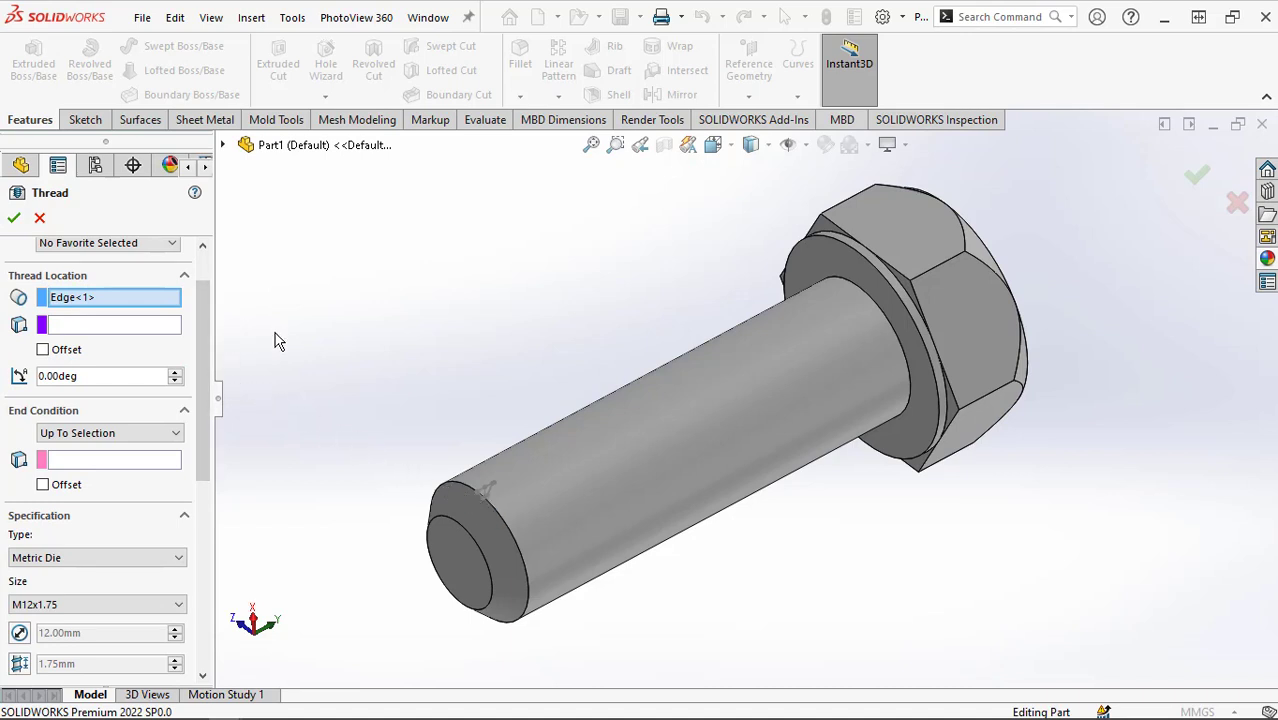
{"action": "left_click", "coordinate": [128, 462]}
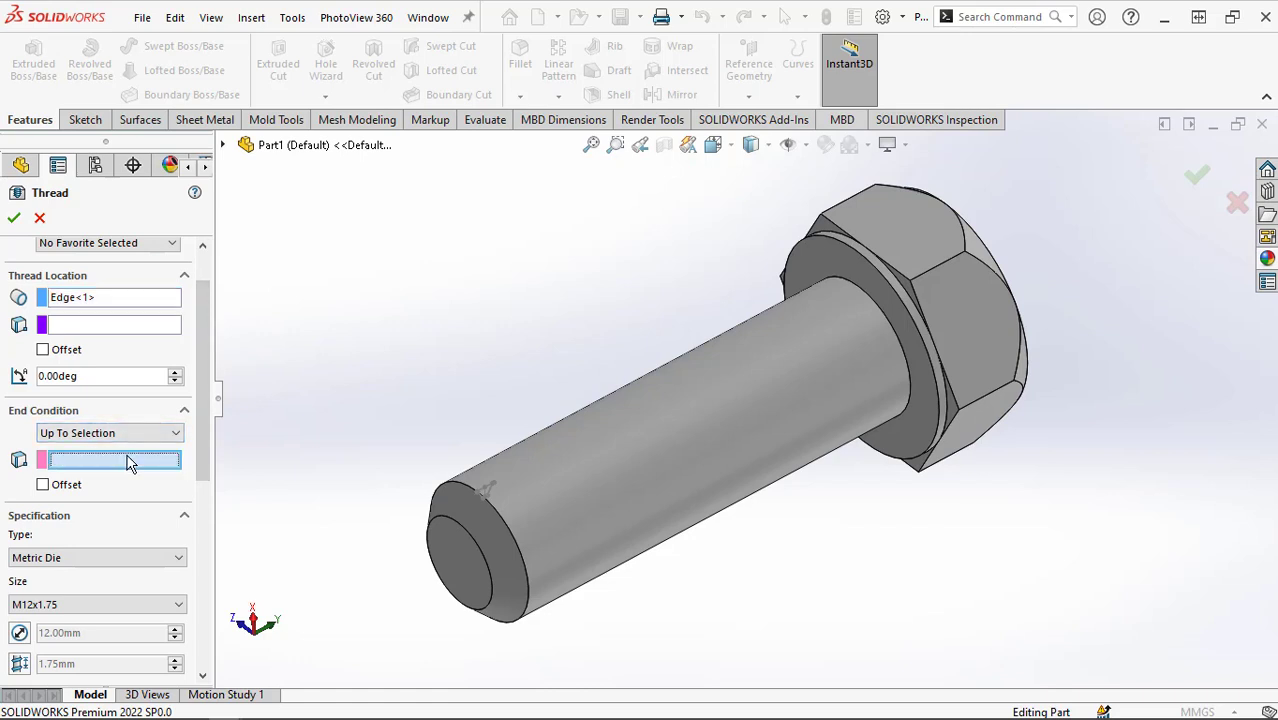
{"action": "left_click", "coordinate": [840, 265]}
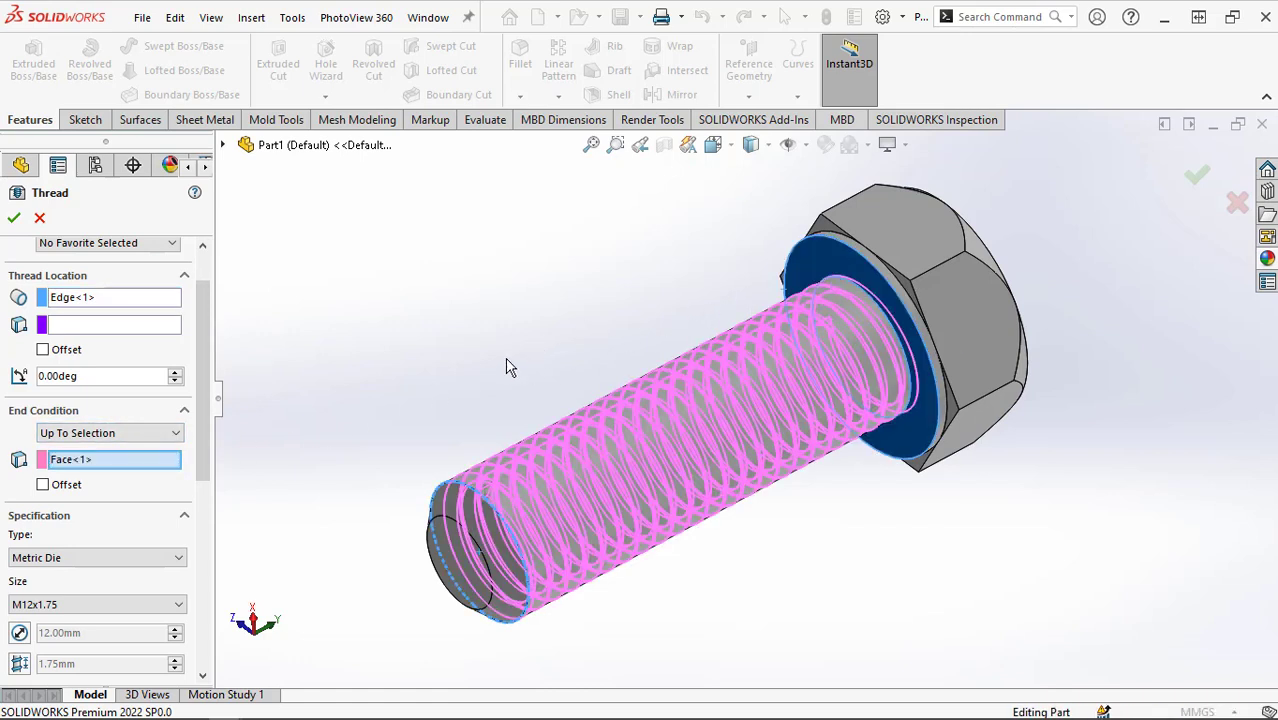
- Offset the thread start by 1.00 mm and keep the M12x1.75 thread size
{"action": "scroll", "coordinate": [495, 374], "scroll_direction": "up", "scroll_amount": 2}
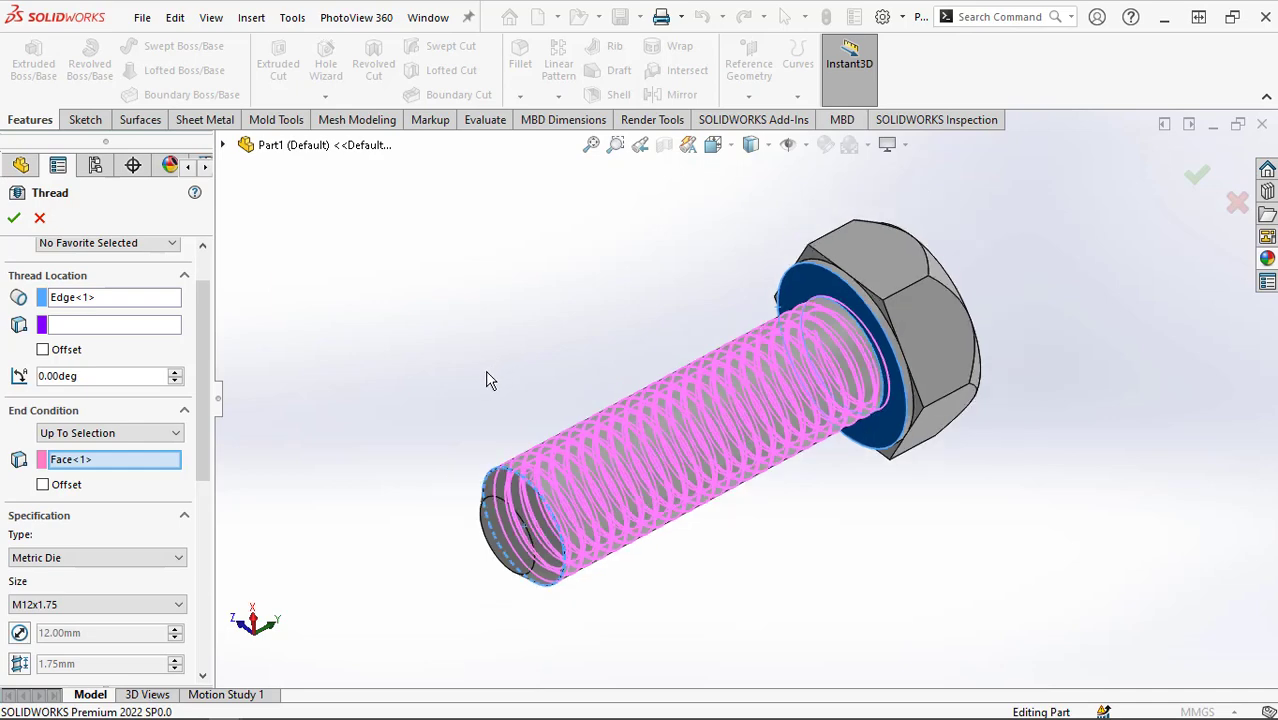
{"action": "middle_click_drag", "start_coordinate": [489, 378], "coordinate": [674, 406]}
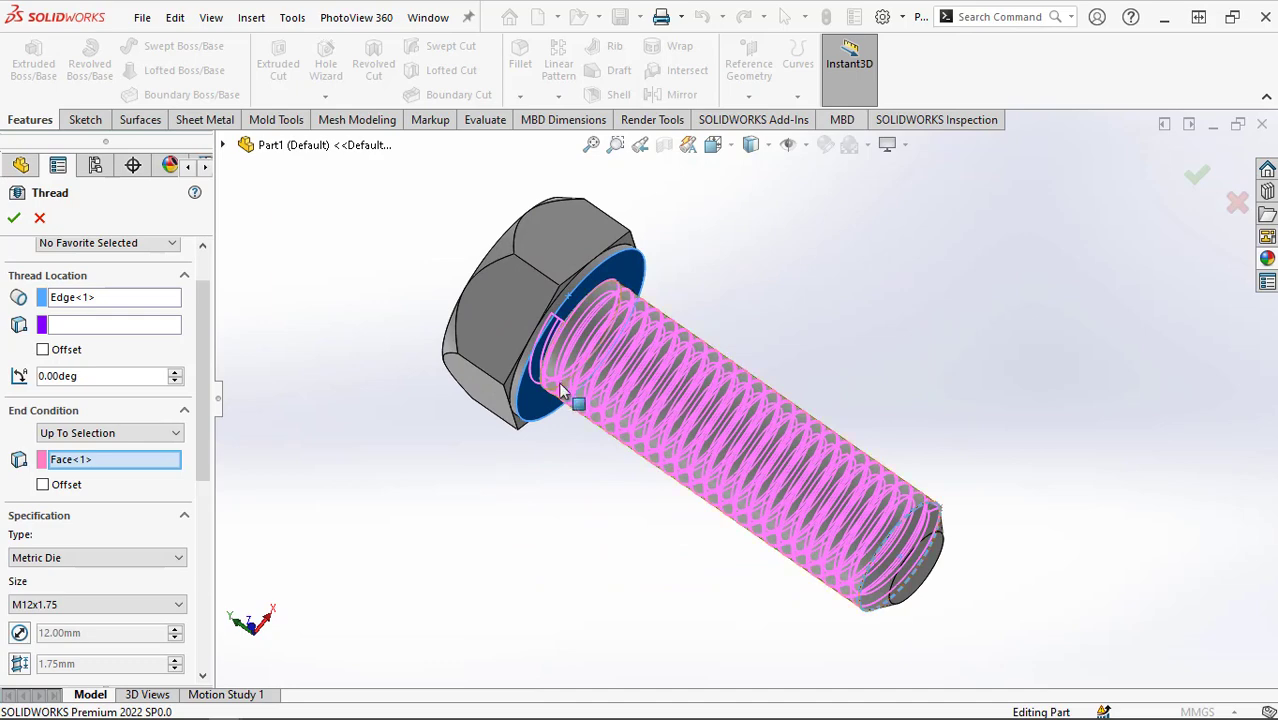
{"action": "scroll", "coordinate": [562, 390], "scroll_direction": "down", "scroll_amount": 3}
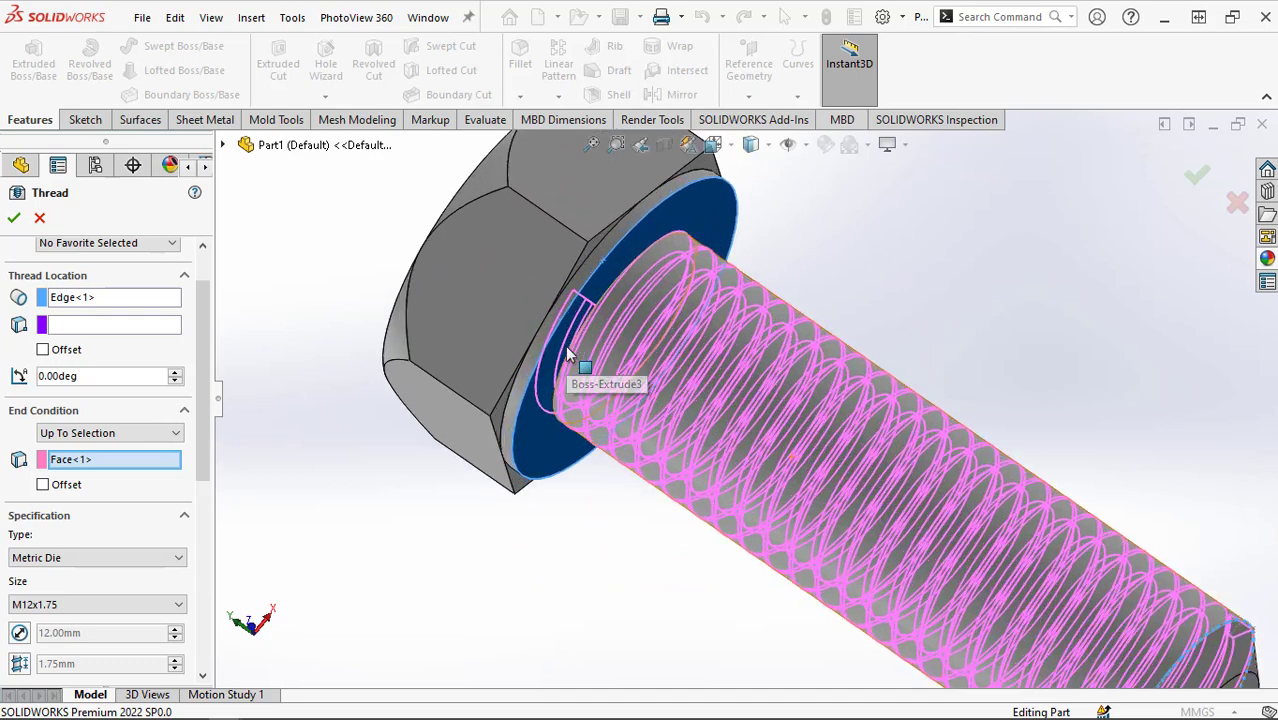
{"action": "left_click", "coordinate": [43, 351]}
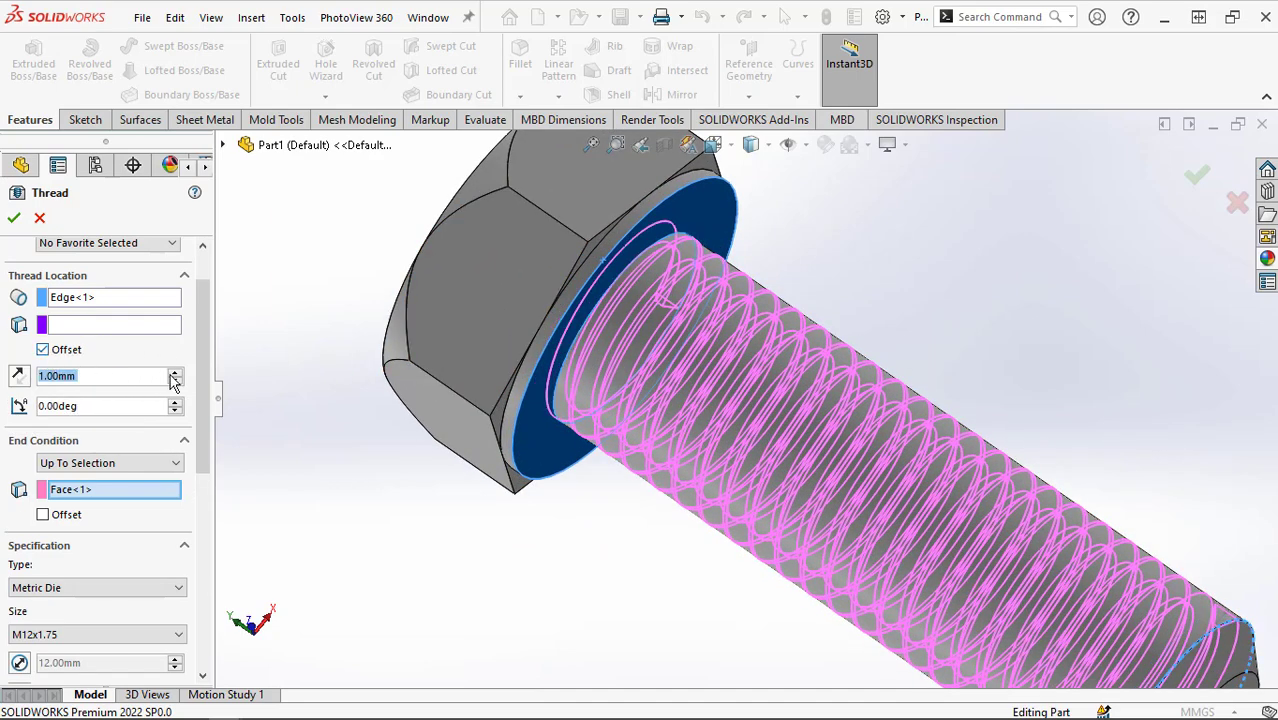
{"action": "left_click_drag", "start_coordinate": [207, 364], "coordinate": [207, 412]}
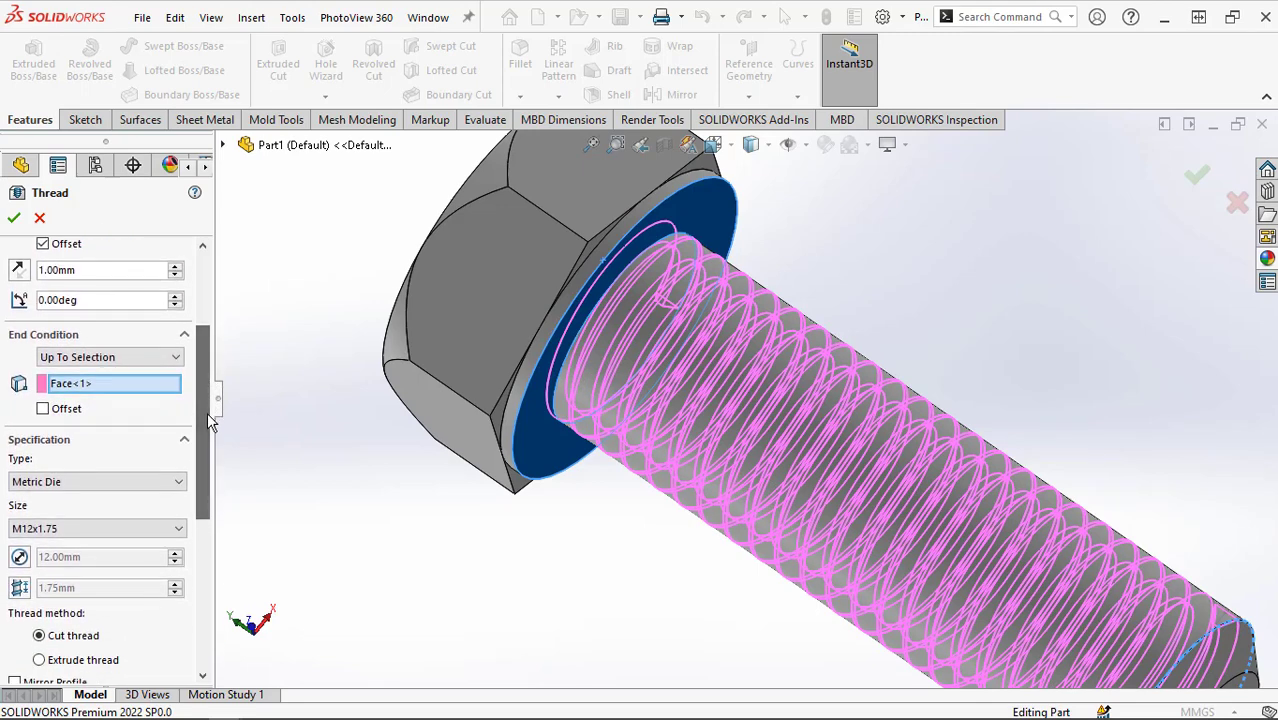
{"action": "left_click", "coordinate": [178, 529]}
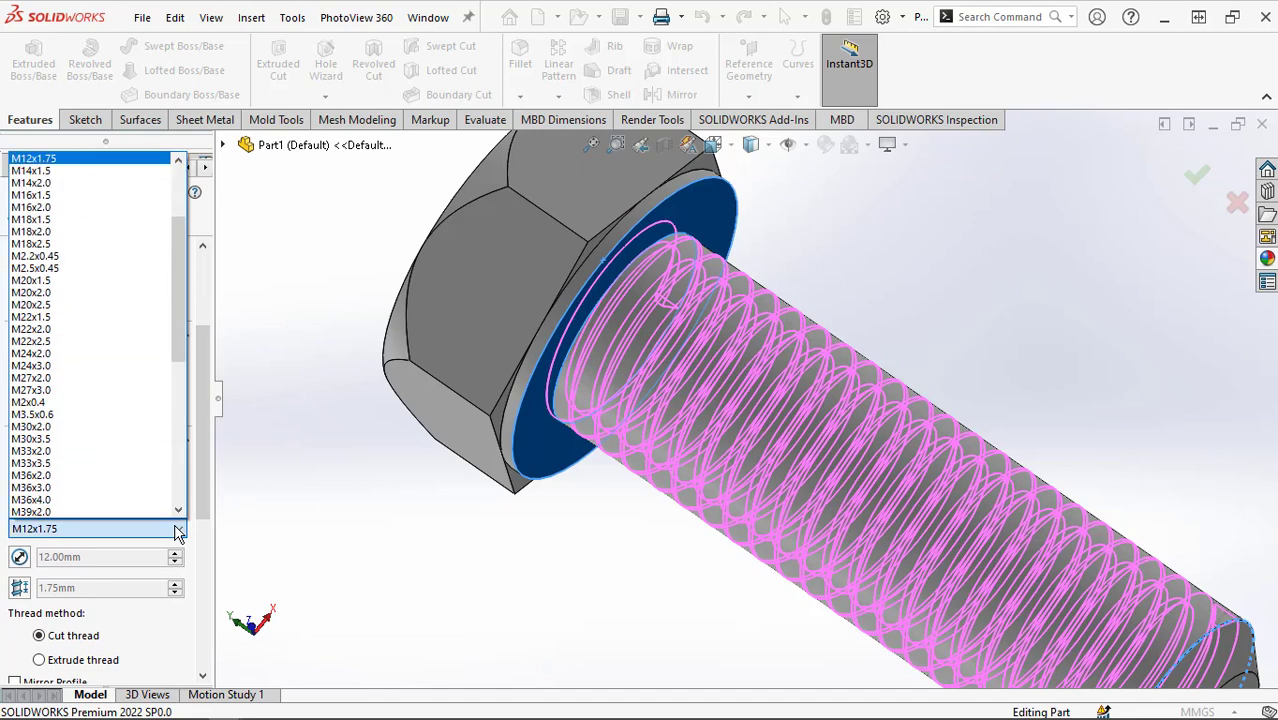
{"action": "left_click", "coordinate": [89, 160]}
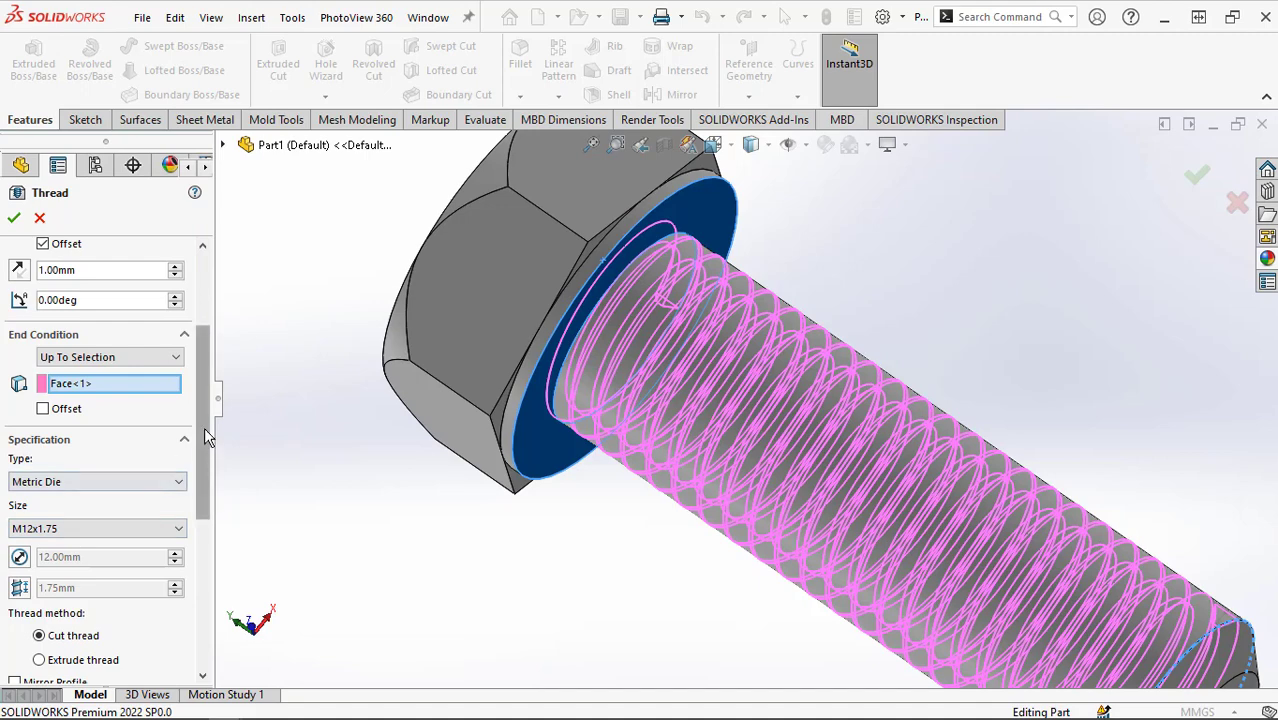
- Mirror the thread profile, switch to an extruded thread, and accept it as Thread1
{"action": "scroll", "coordinate": [205, 437], "scroll_direction": "down", "scroll_amount": 3}
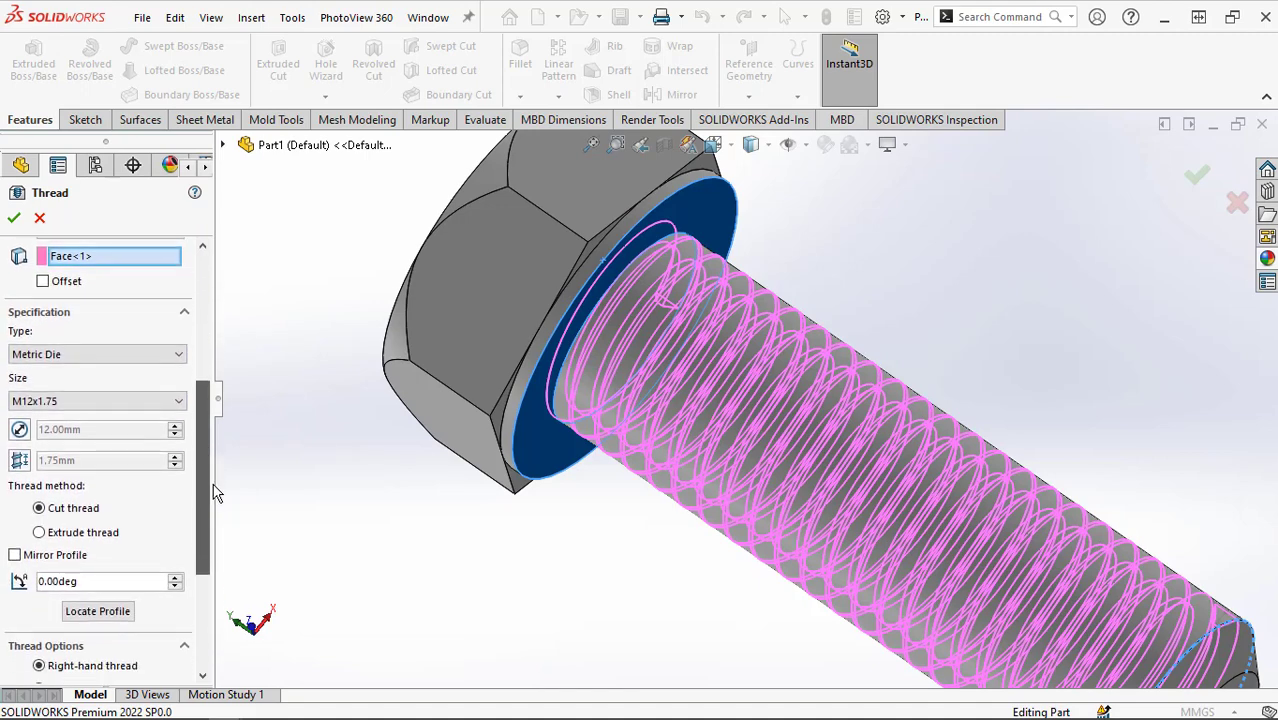
{"action": "left_click", "coordinate": [15, 555]}
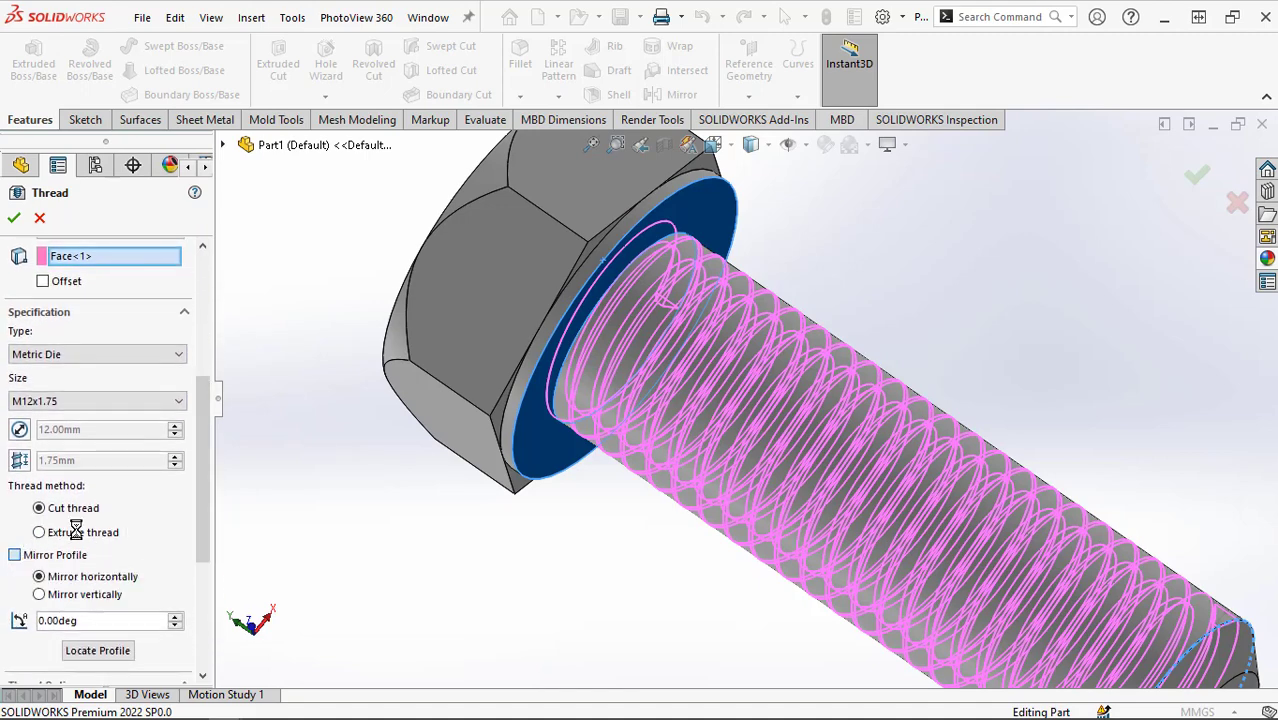
{"action": "scroll", "coordinate": [585, 497], "scroll_direction": "up", "scroll_amount": 2}
{"action": "scroll", "coordinate": [612, 505], "scroll_direction": "up", "scroll_amount": 2}
{"action": "scroll", "coordinate": [700, 590], "scroll_direction": "down", "scroll_amount": 2}
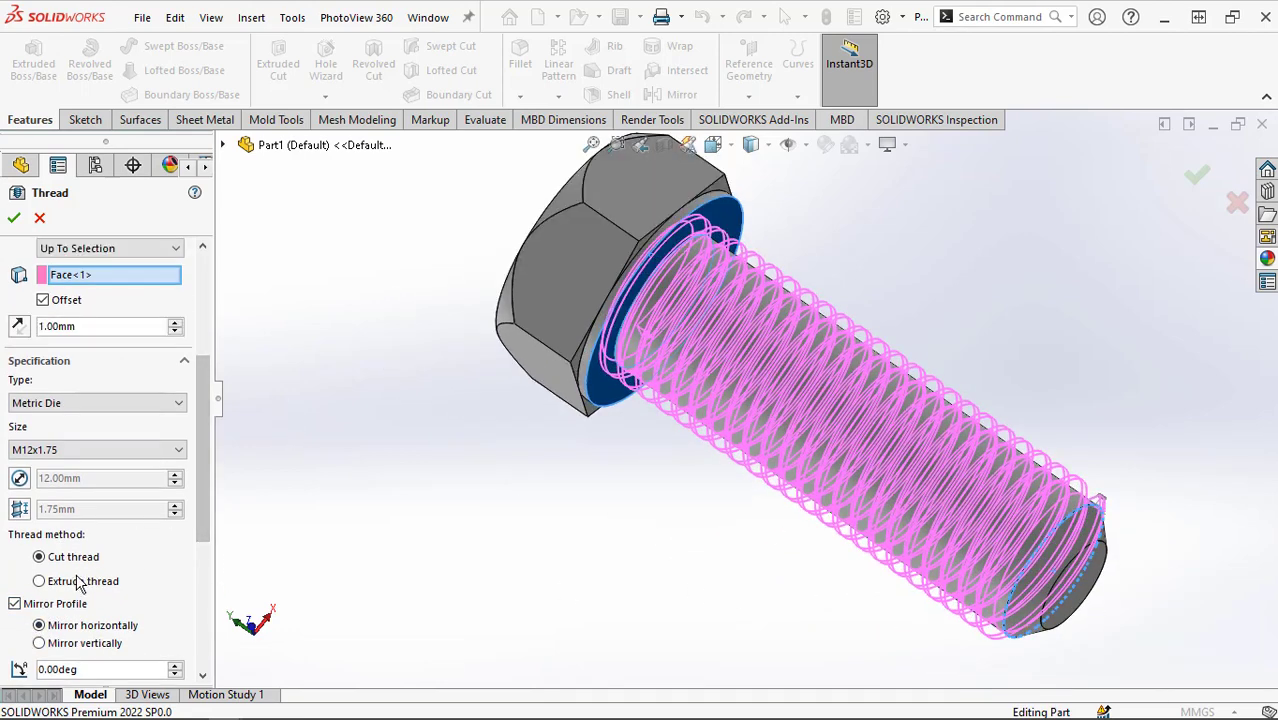
{"action": "left_click", "coordinate": [40, 581]}
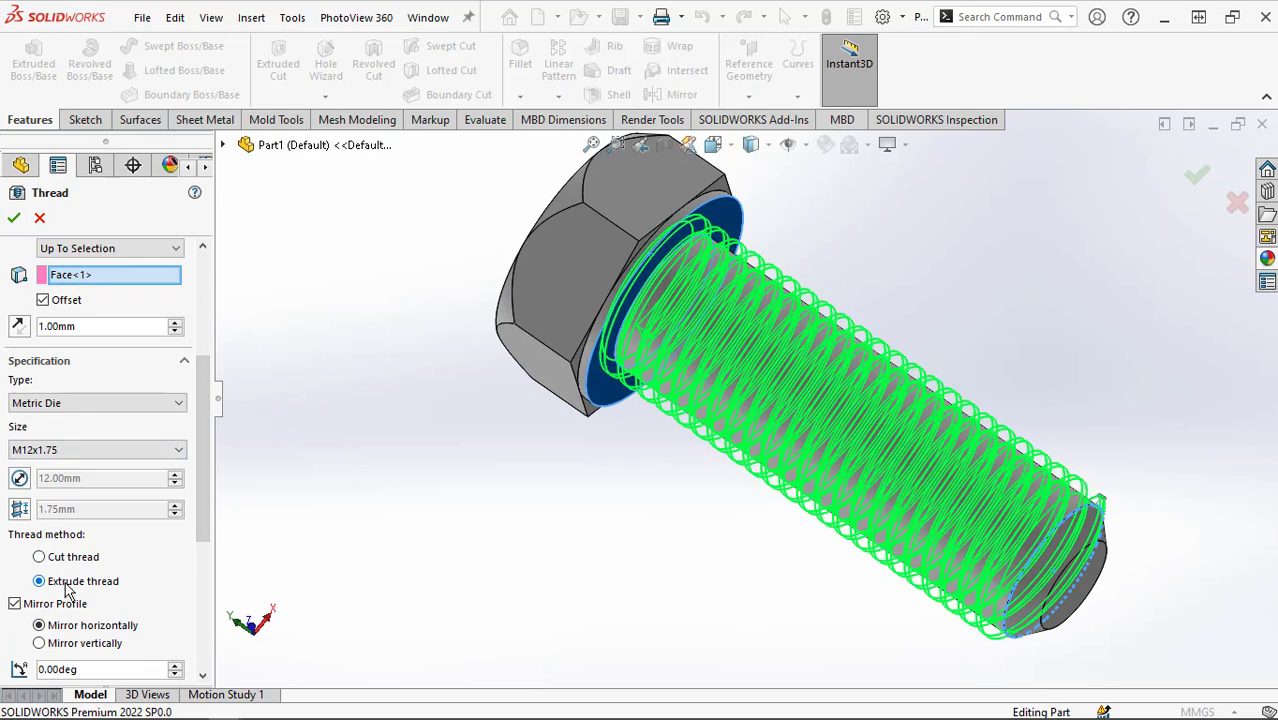
{"action": "left_click", "coordinate": [15, 219]}
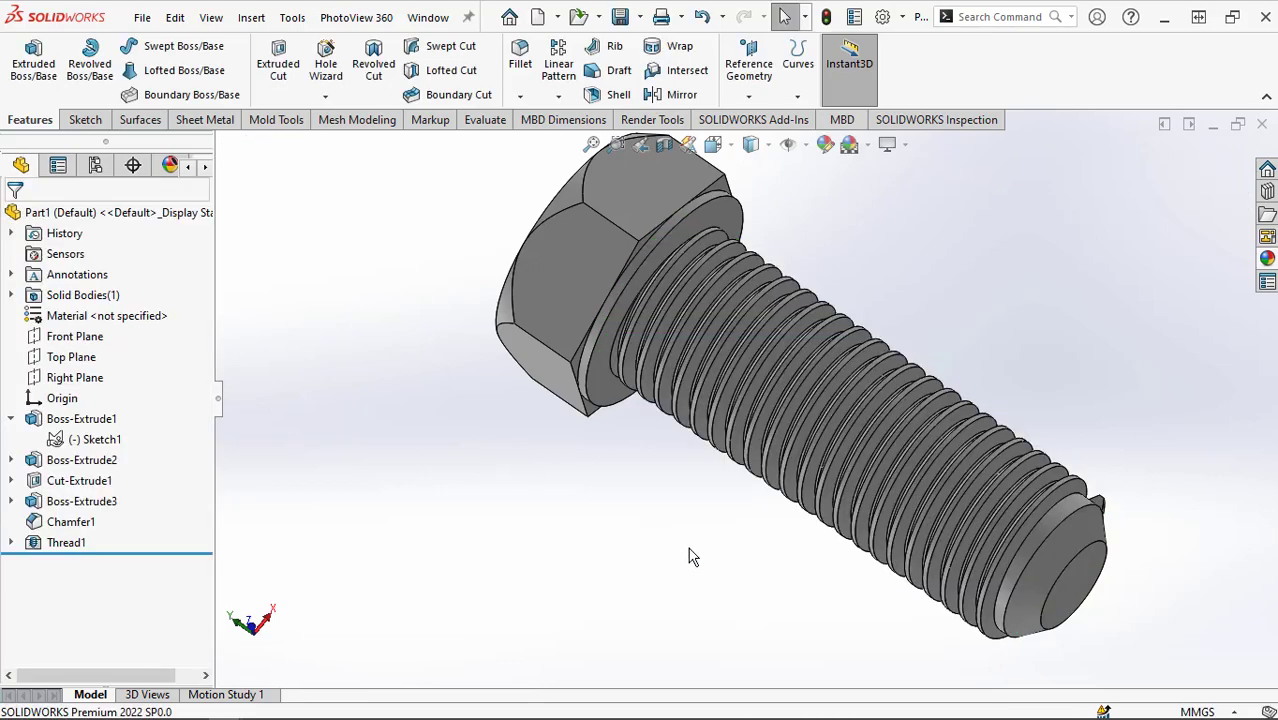
{"action": "mouse_move", "coordinate": [688, 557]}
{"action": "middle_mouse_down"}
{"action": "mouse_move", "coordinate": [722, 270]}
{"action": "mouse_move", "coordinate": [545, 260]}
{"action": "mouse_move", "coordinate": [493, 281]}
{"action": "mouse_move", "coordinate": [519, 351]}
{"action": "mouse_move", "coordinate": [1193, 258]}
{"action": "middle_mouse_up"}
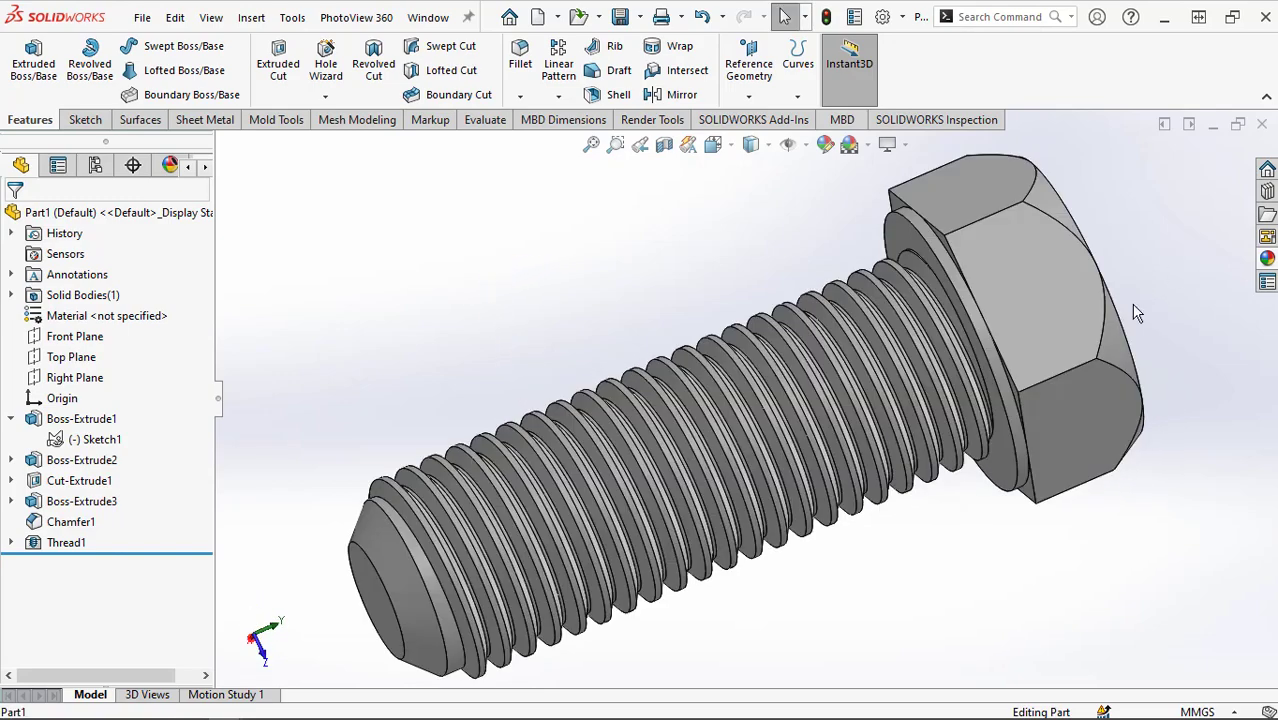
{"action": "key", "text": "f"}
{"action": "mouse_move", "coordinate": [778, 546]}
{"action": "middle_mouse_down"}
{"action": "mouse_move", "coordinate": [901, 536]}
{"action": "mouse_move", "coordinate": [990, 439]}
{"action": "mouse_move", "coordinate": [1004, 285]}
{"action": "mouse_move", "coordinate": [948, 323]}
{"action": "middle_mouse_up"}
{"action": "scroll", "coordinate": [948, 323], "scroll_direction": "down", "scroll_amount": 2}
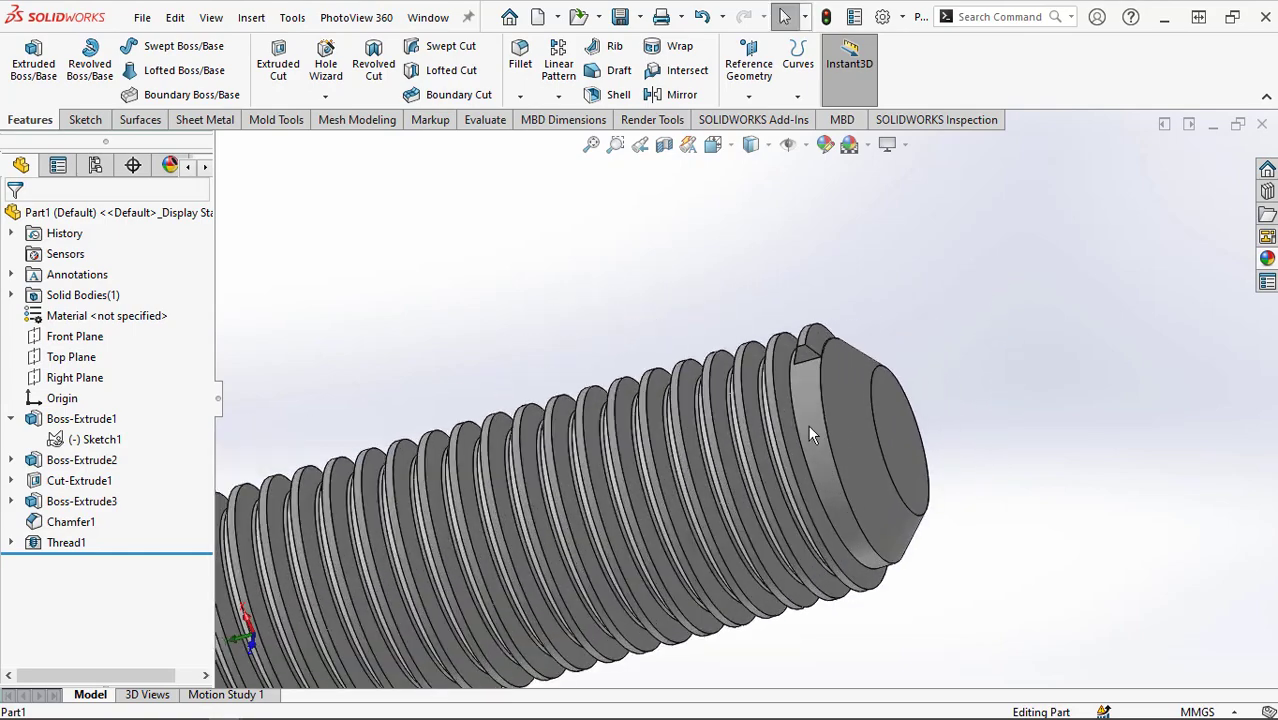
{"action": "scroll", "coordinate": [807, 424], "scroll_direction": "down", "scroll_amount": 2}
{"action": "scroll", "coordinate": [769, 310], "scroll_direction": "down", "scroll_amount": 3}
- Sketch on the thread's profile face and convert the triangular profile edges into Sketch5
{"action": "left_click", "coordinate": [768, 307]}
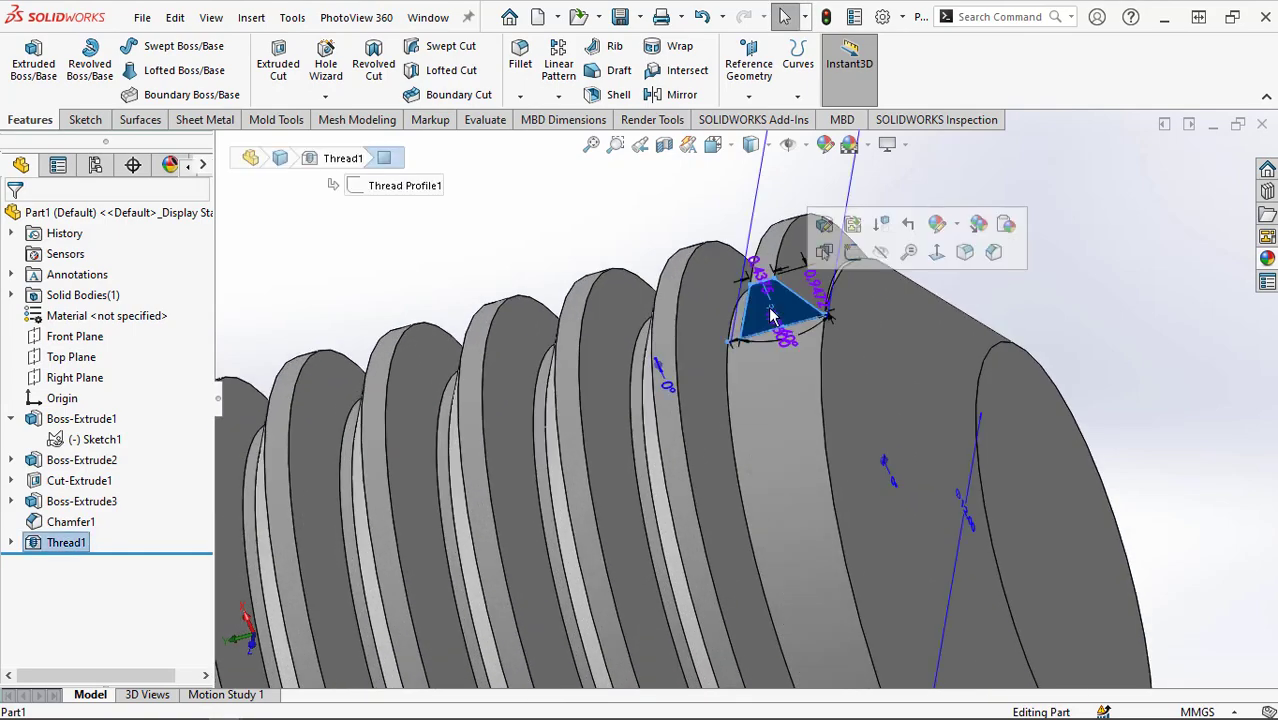
{"action": "left_click", "coordinate": [850, 258]}
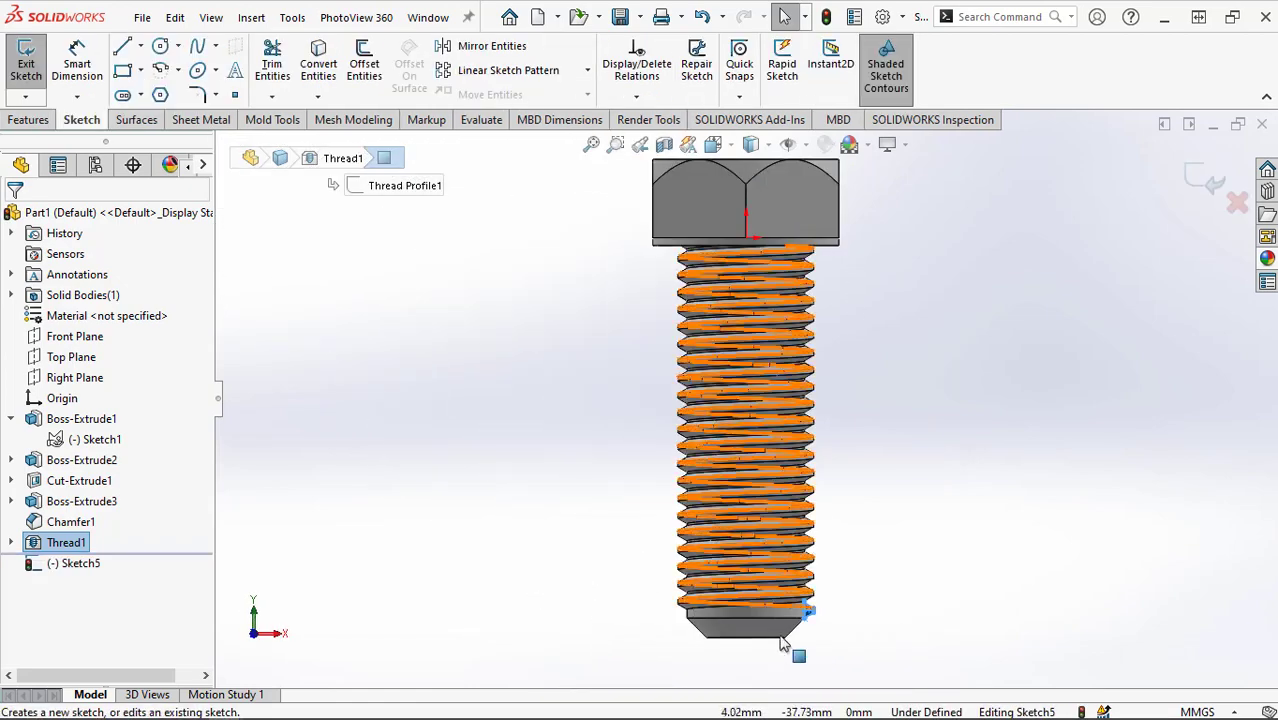
{"action": "scroll", "coordinate": [813, 630], "scroll_direction": "down", "scroll_amount": 2}
{"action": "scroll", "coordinate": [817, 612], "scroll_direction": "down", "scroll_amount": 3}
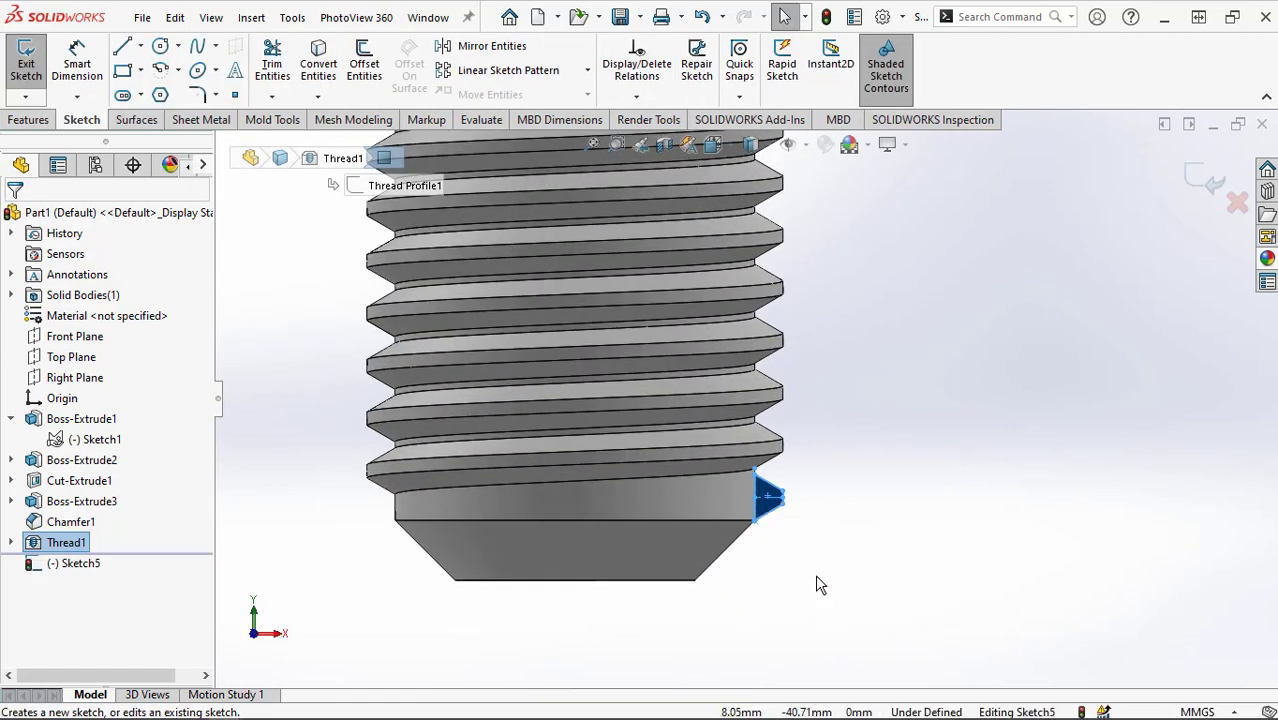
{"action": "left_click", "coordinate": [462, 208]}
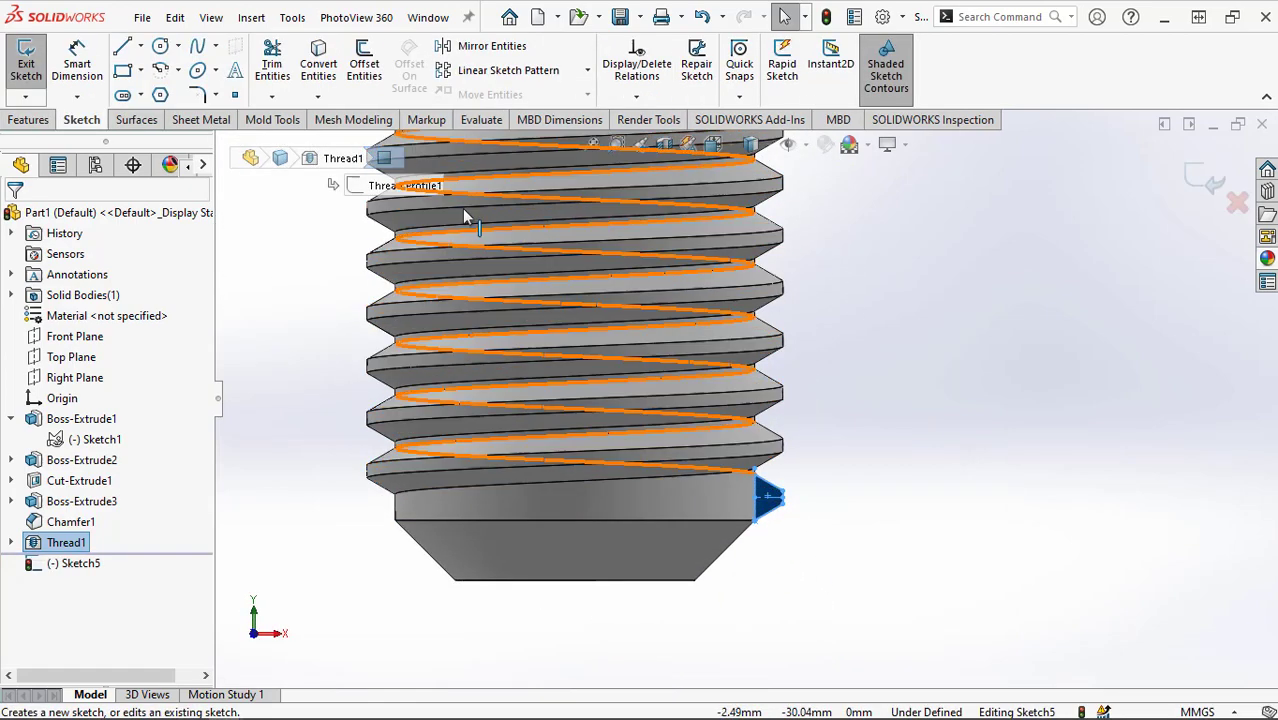
{"action": "left_click", "coordinate": [320, 70]}
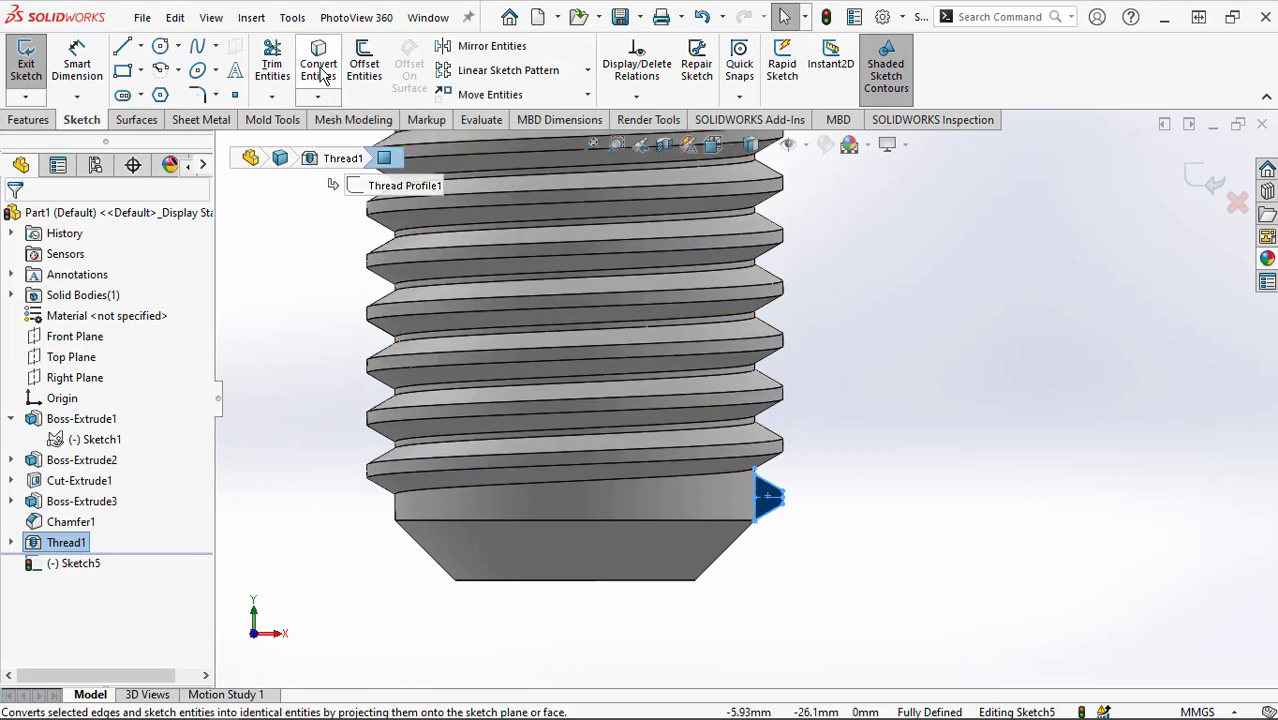
{"action": "scroll", "coordinate": [790, 545], "scroll_direction": "down", "scroll_amount": 2}
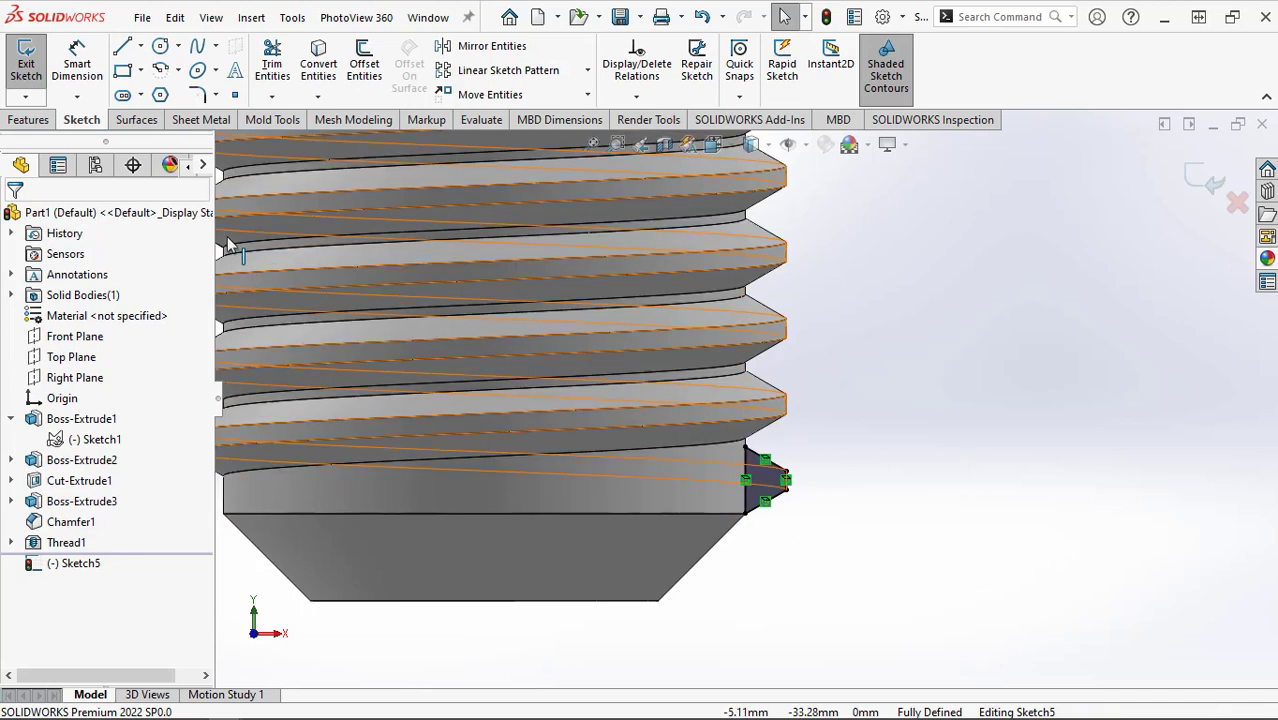
{"action": "left_click", "coordinate": [142, 50]}
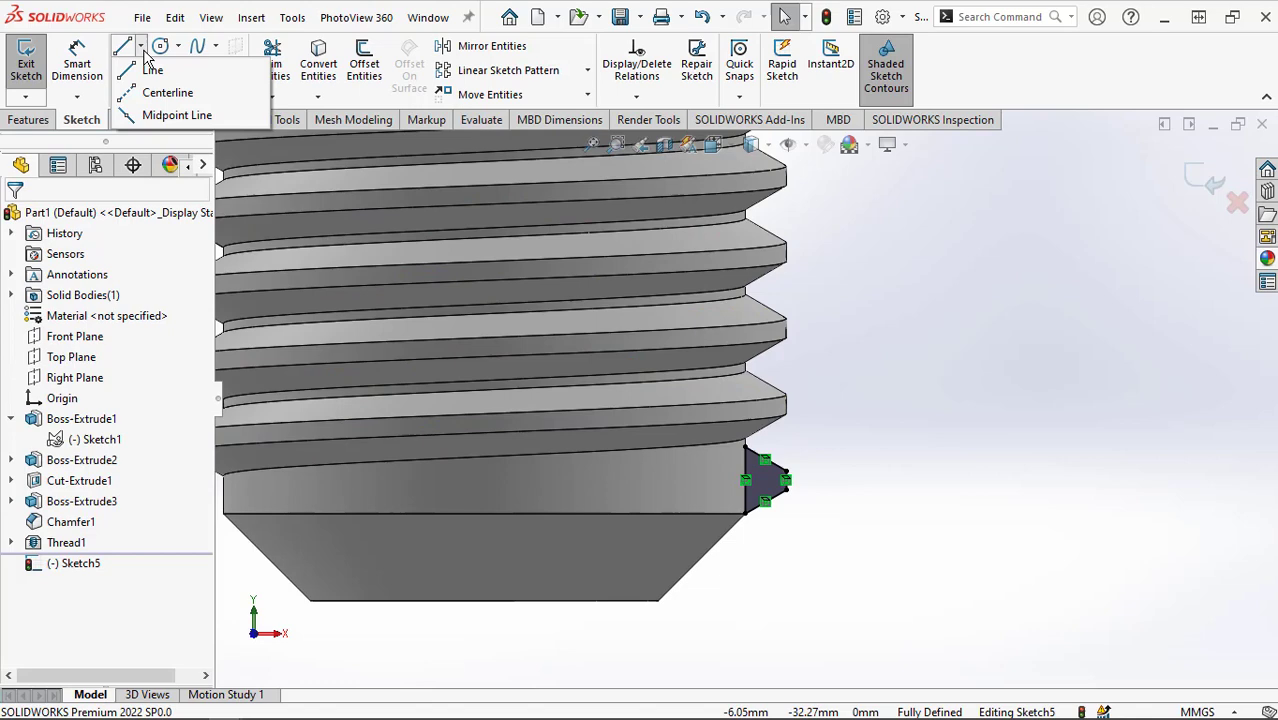
- Draw a short vertical centerline and dimension it 6 mm from the thread profile
{"action": "left_click", "coordinate": [180, 94]}
{"action": "left_click_drag", "start_coordinate": [507, 513], "coordinate": [507, 478]}
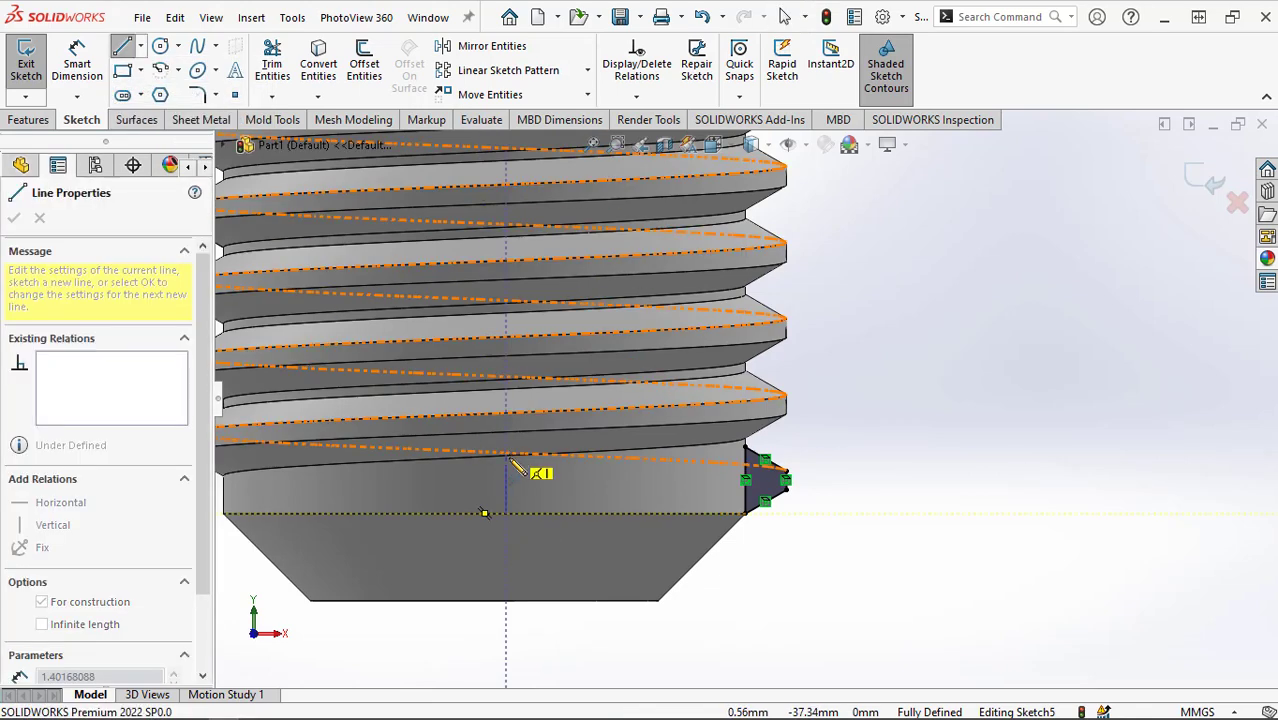
{"action": "right_click_drag", "start_coordinate": [515, 488], "coordinate": [500, 446]}
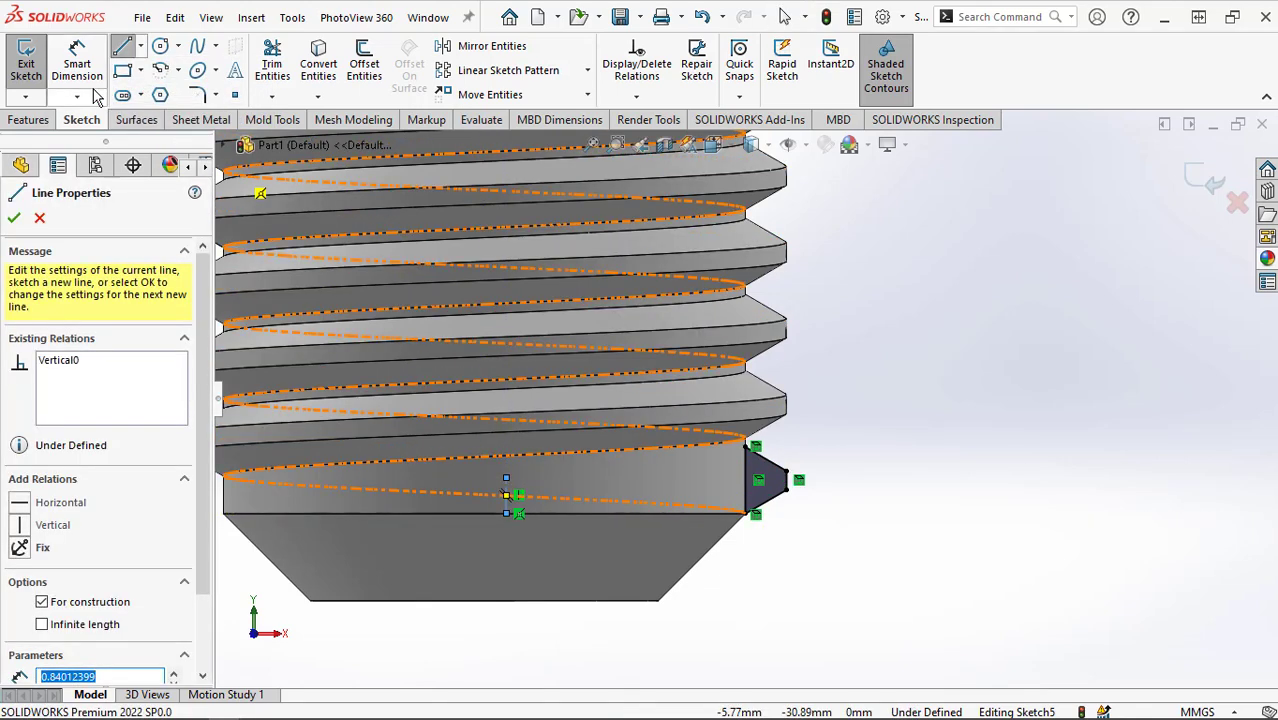
{"action": "left_click", "coordinate": [506, 497]}
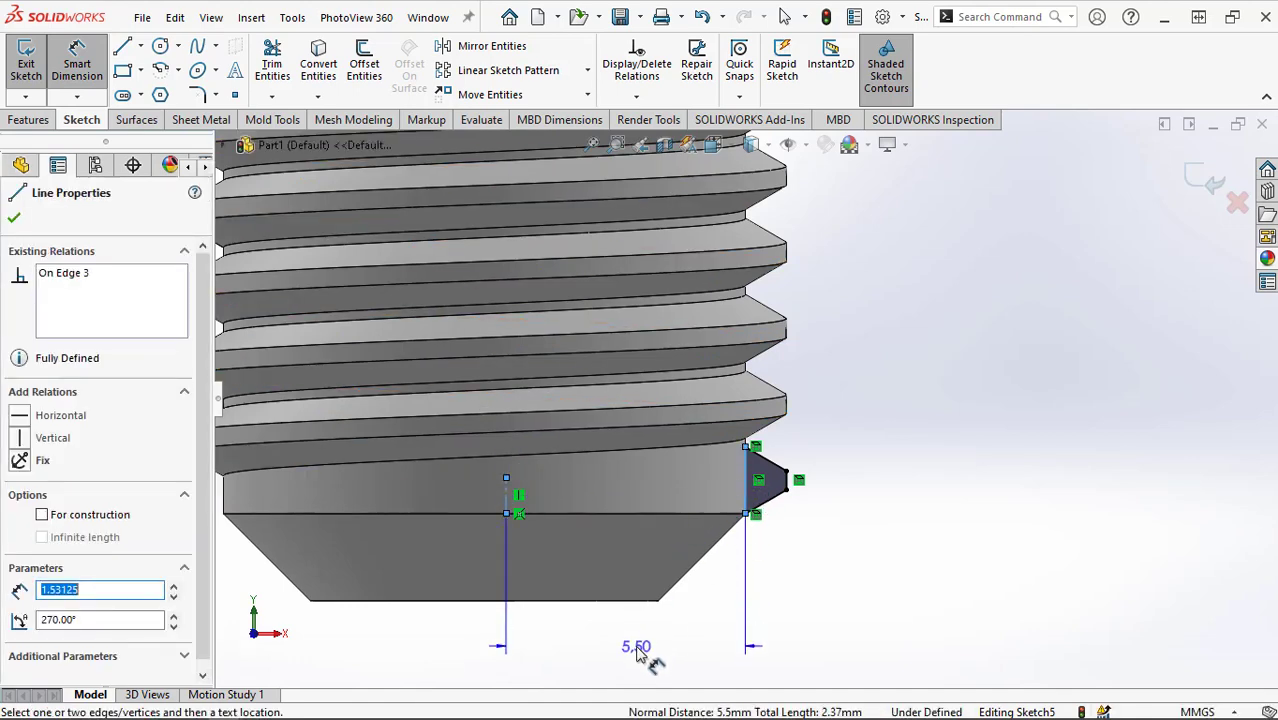
{"action": "left_click", "coordinate": [642, 650]}
{"action": "type", "text": "9"}
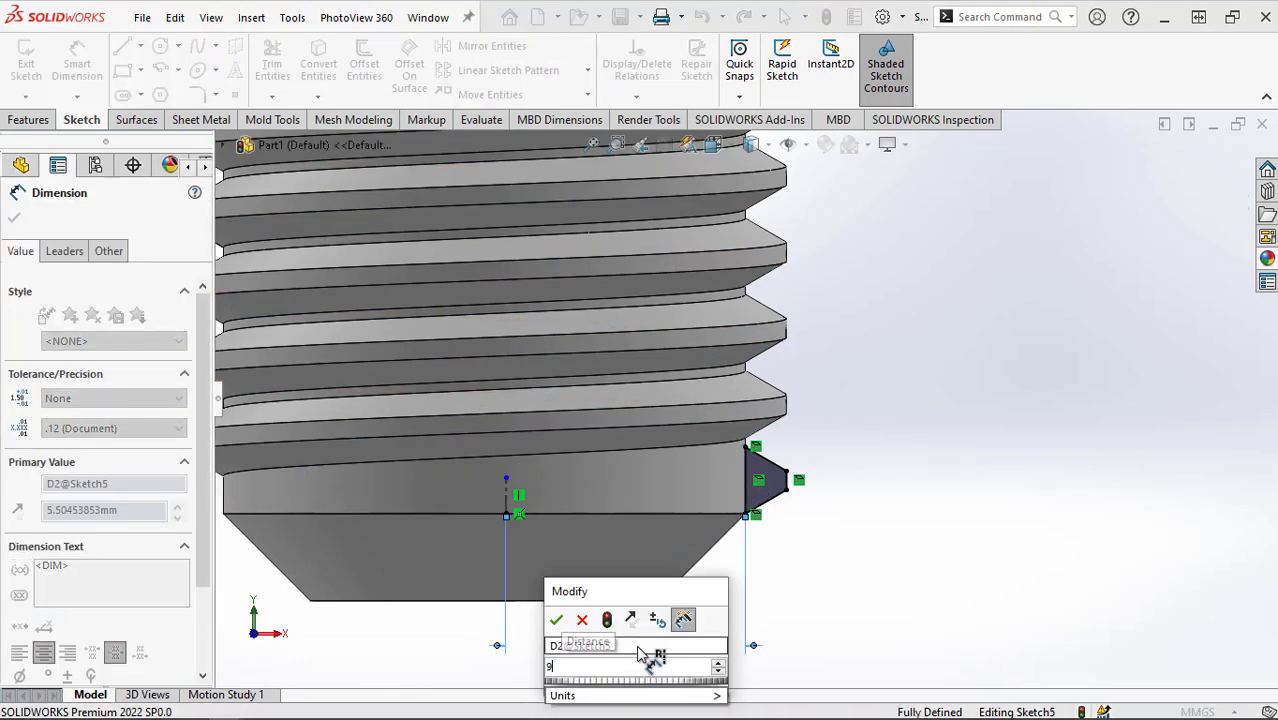
{"action": "key", "text": "Return"}
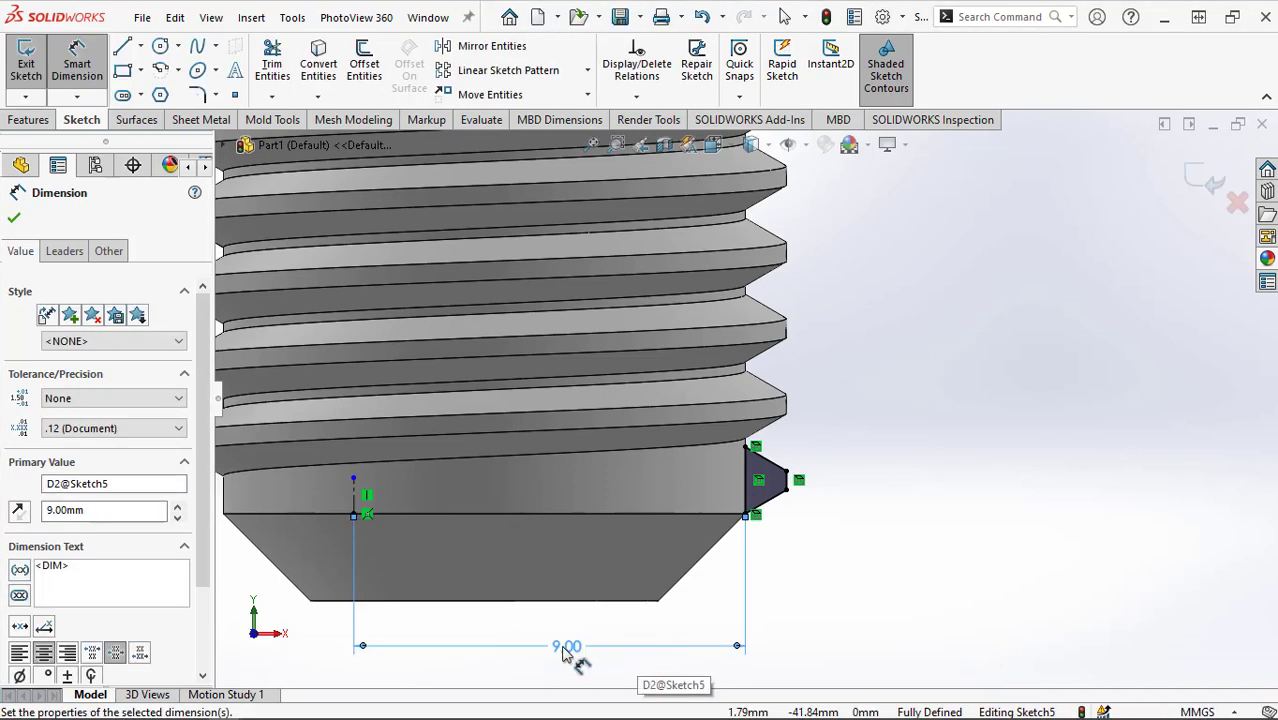
{"action": "double_click", "coordinate": [566, 647]}
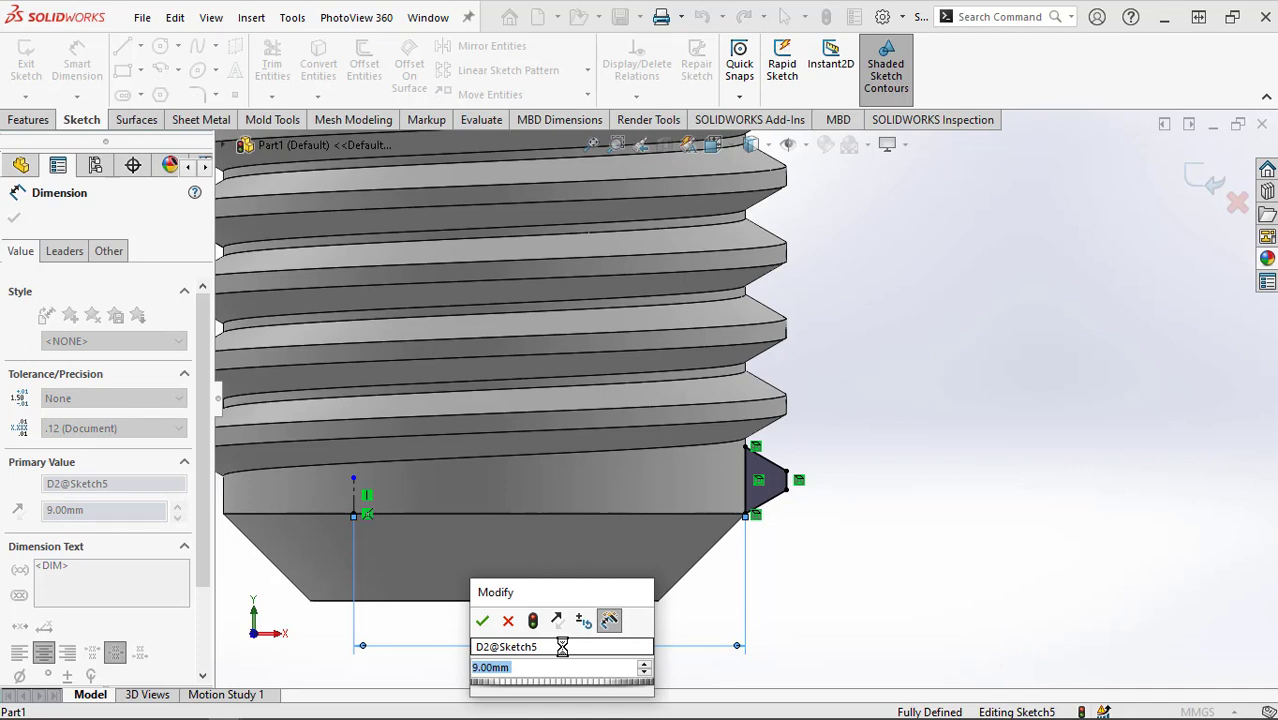
{"action": "type", "text": "6"}
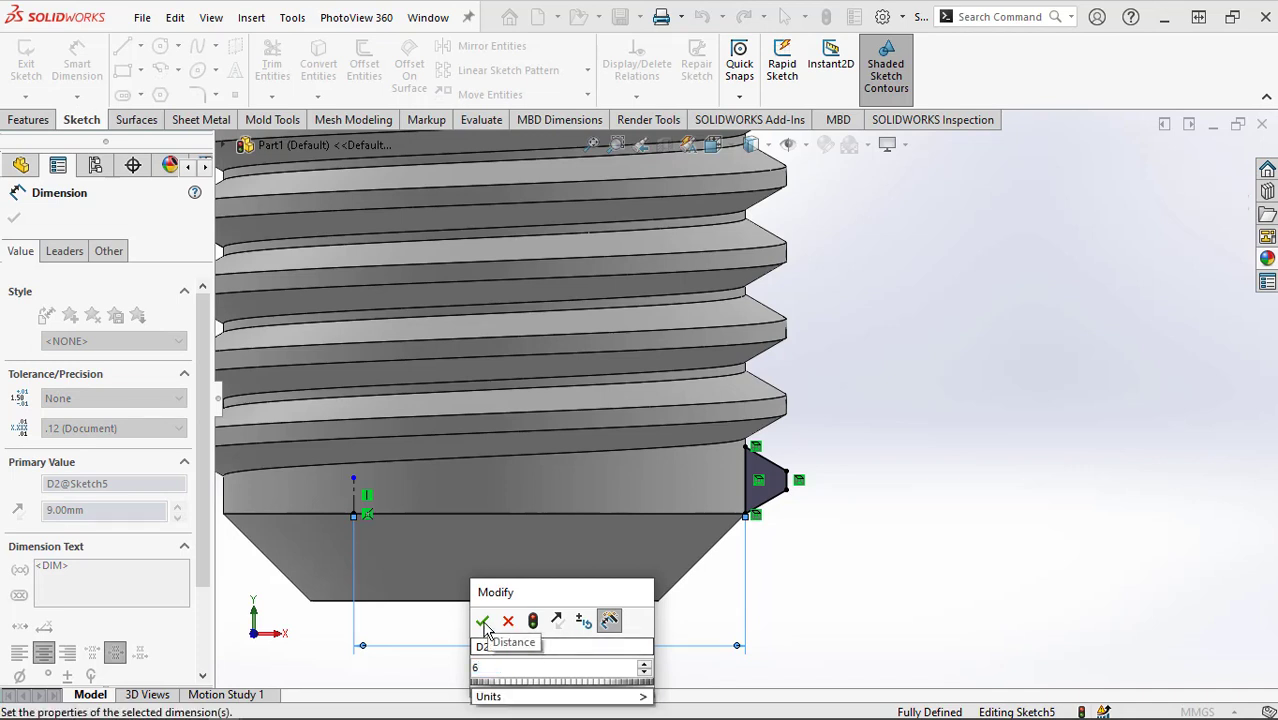
{"action": "left_click", "coordinate": [482, 621]}
- Dimension the centerline's length to 1.50 mm and finish the dimensions
{"action": "scroll", "coordinate": [800, 675], "scroll_direction": "up", "scroll_amount": 2}
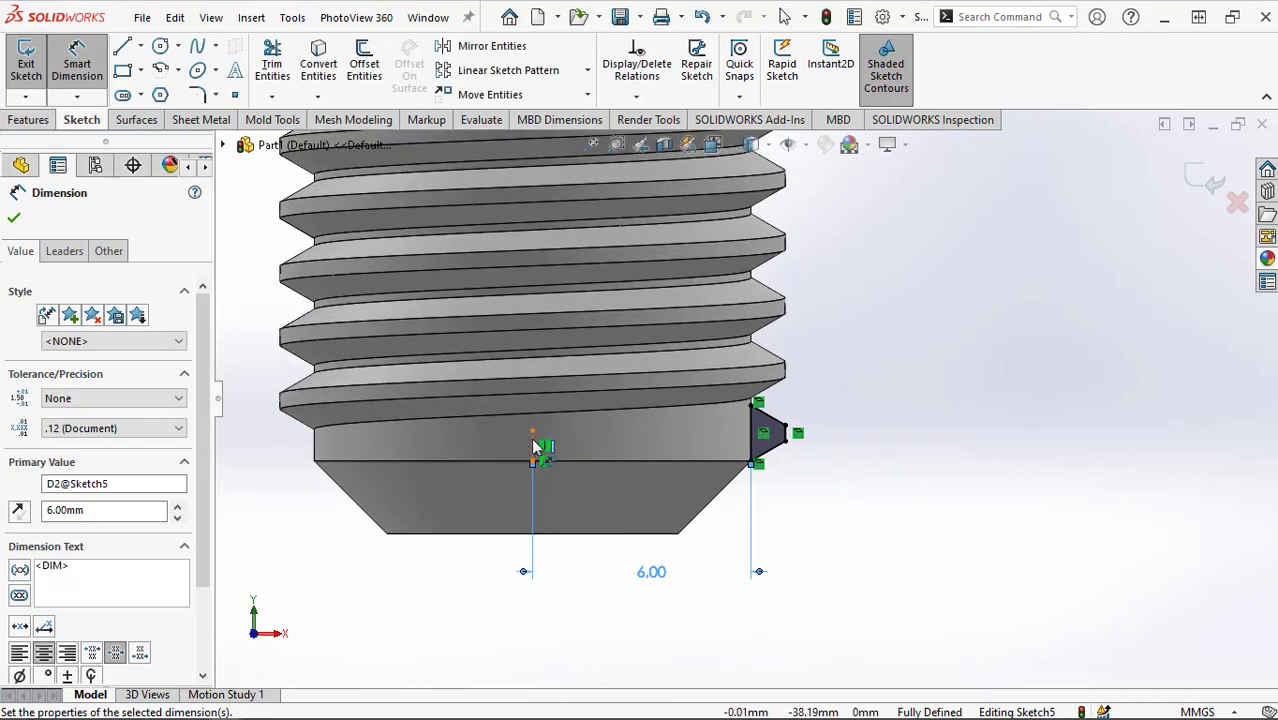
{"action": "left_click", "coordinate": [532, 446]}
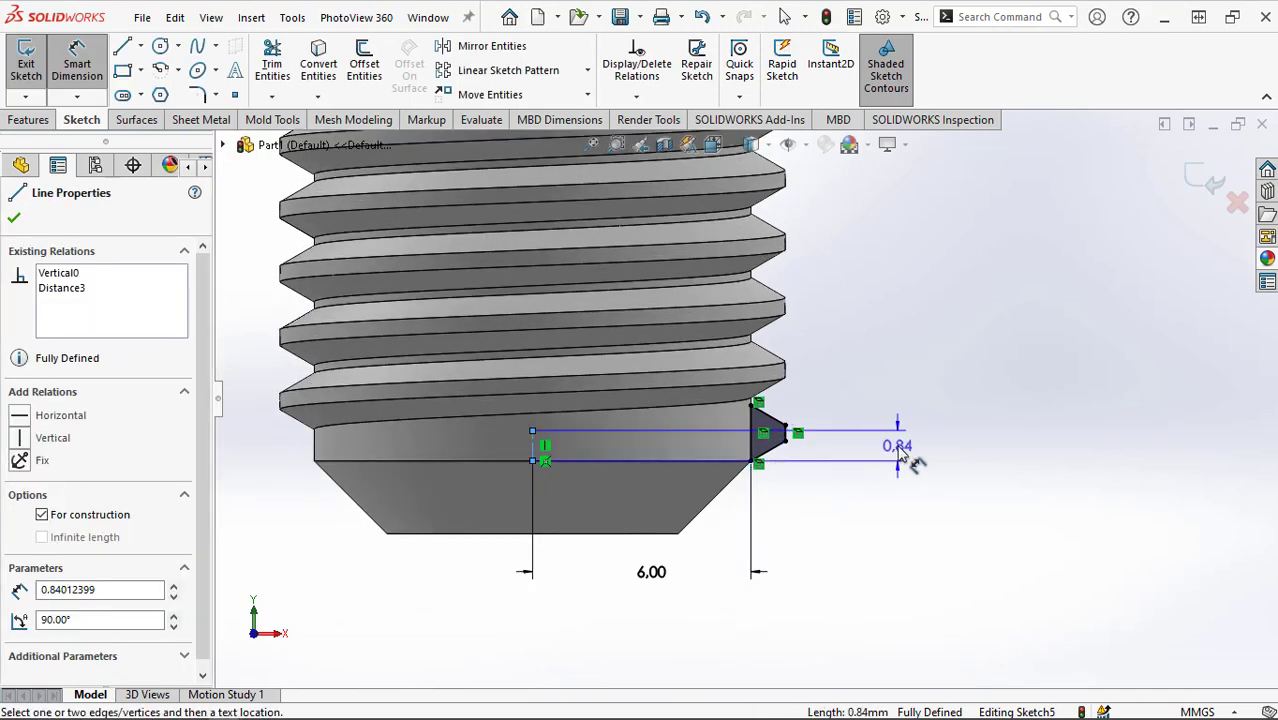
{"action": "left_click", "coordinate": [900, 452]}
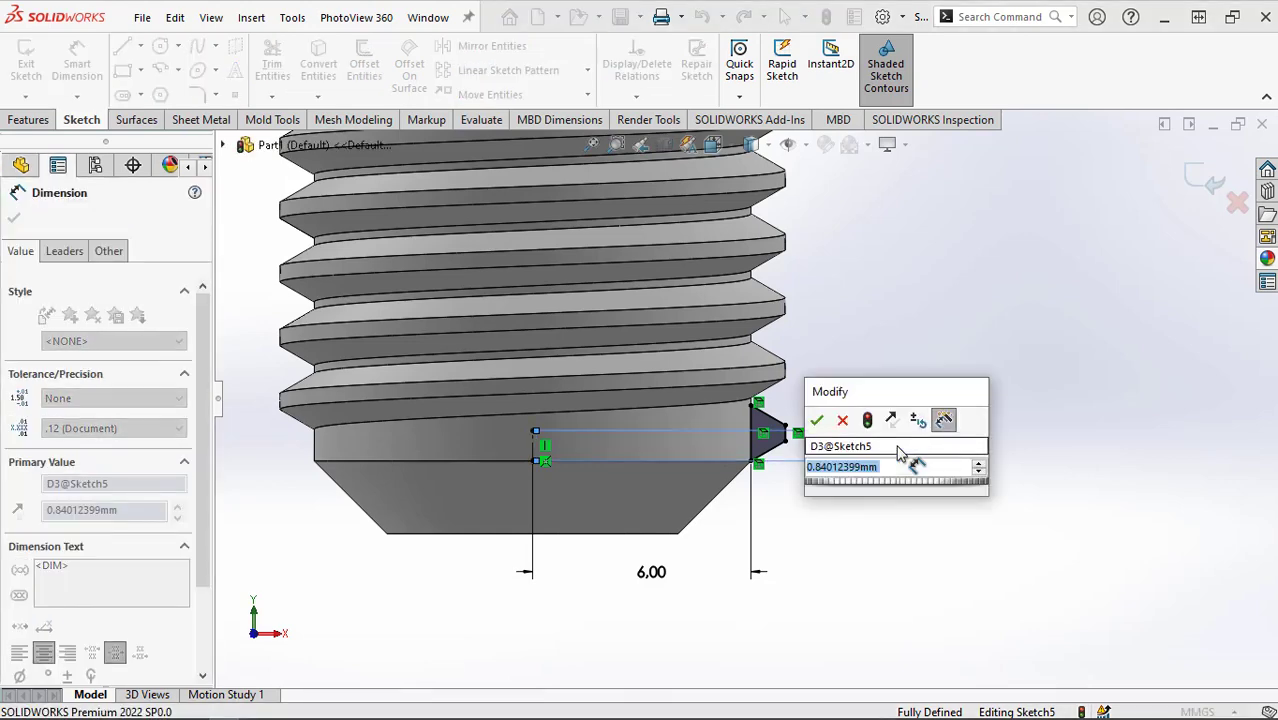
{"action": "type", "text": "1.4"}
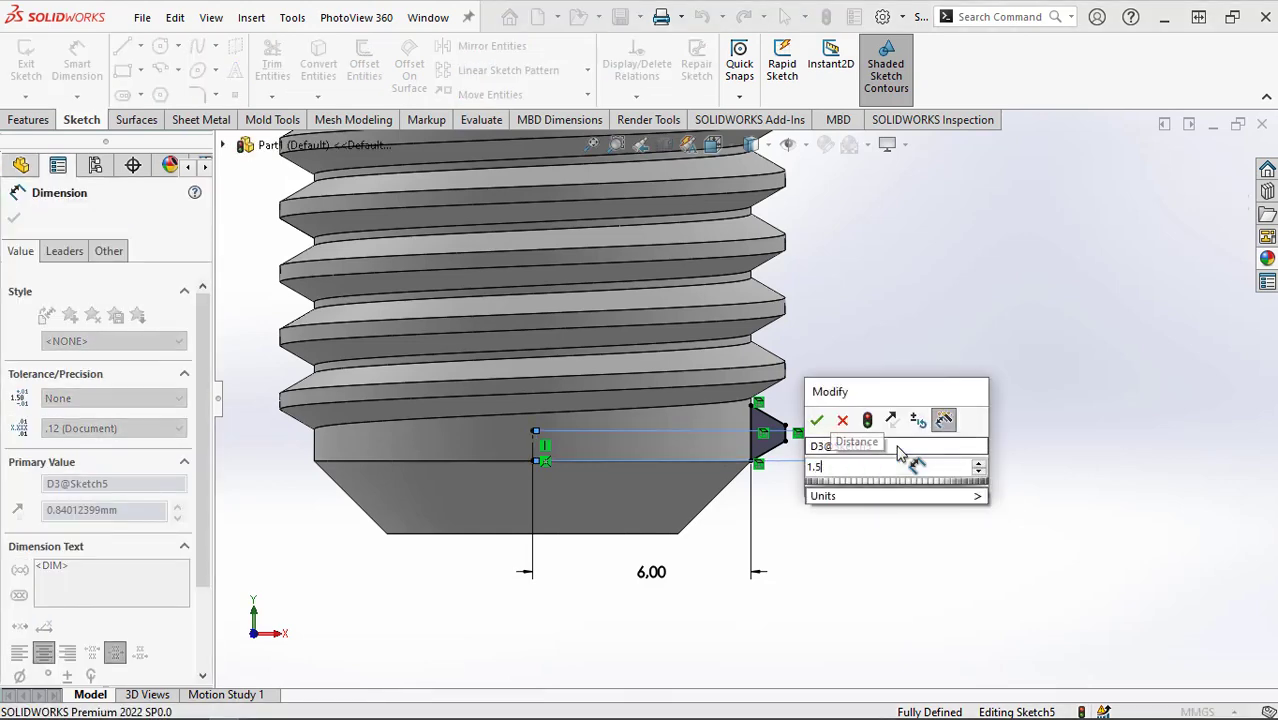
{"action": "key", "text": "Escape"}
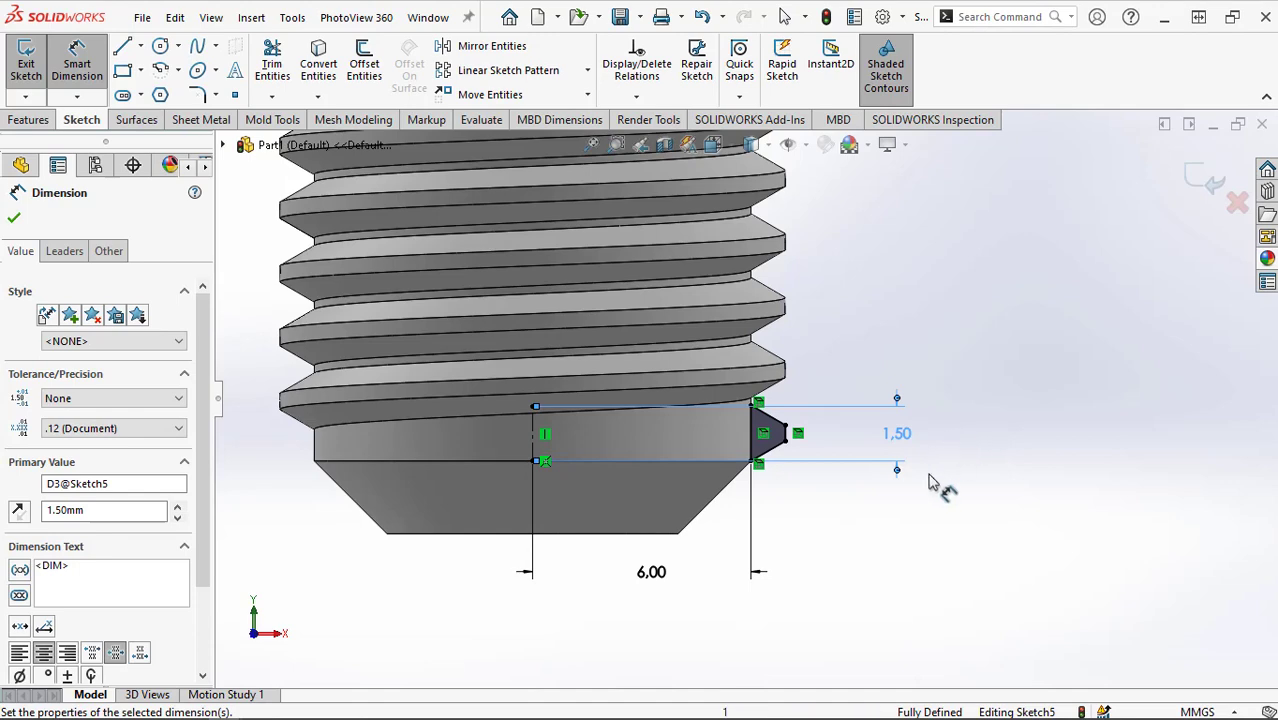
{"action": "middle_click_drag", "start_coordinate": [822, 527], "coordinate": [716, 553]}
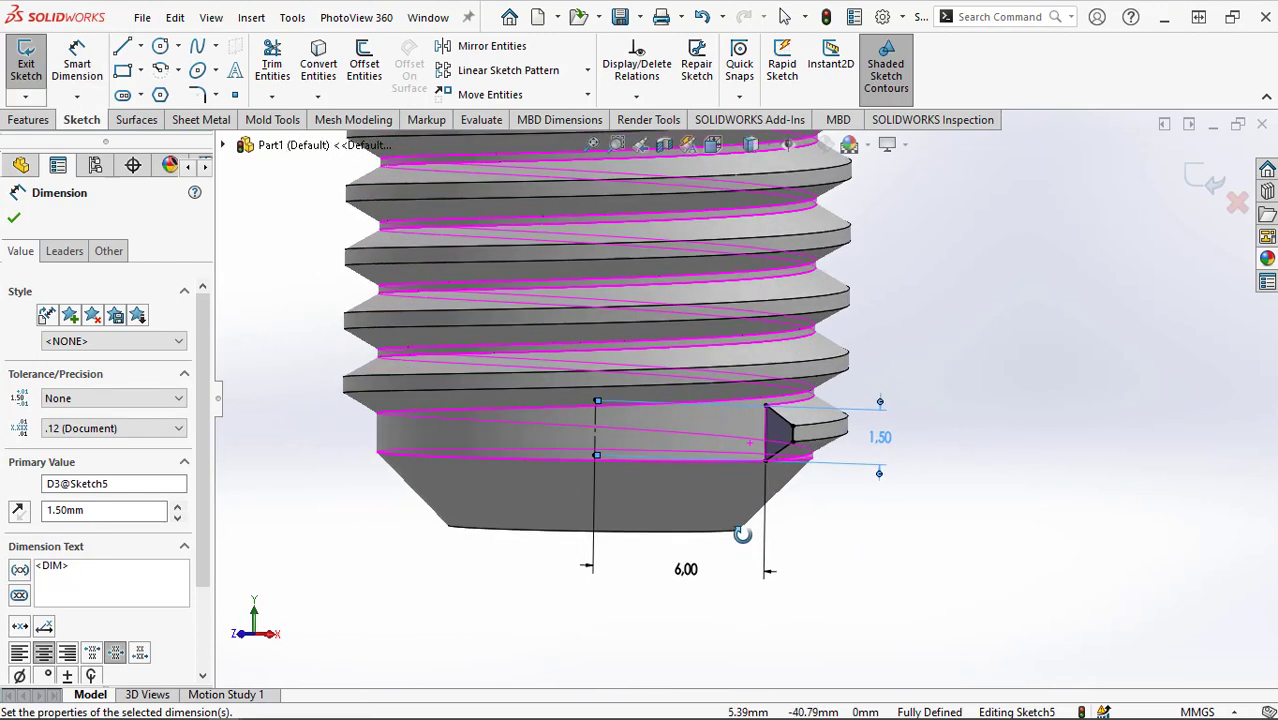
{"action": "left_click", "coordinate": [17, 219]}
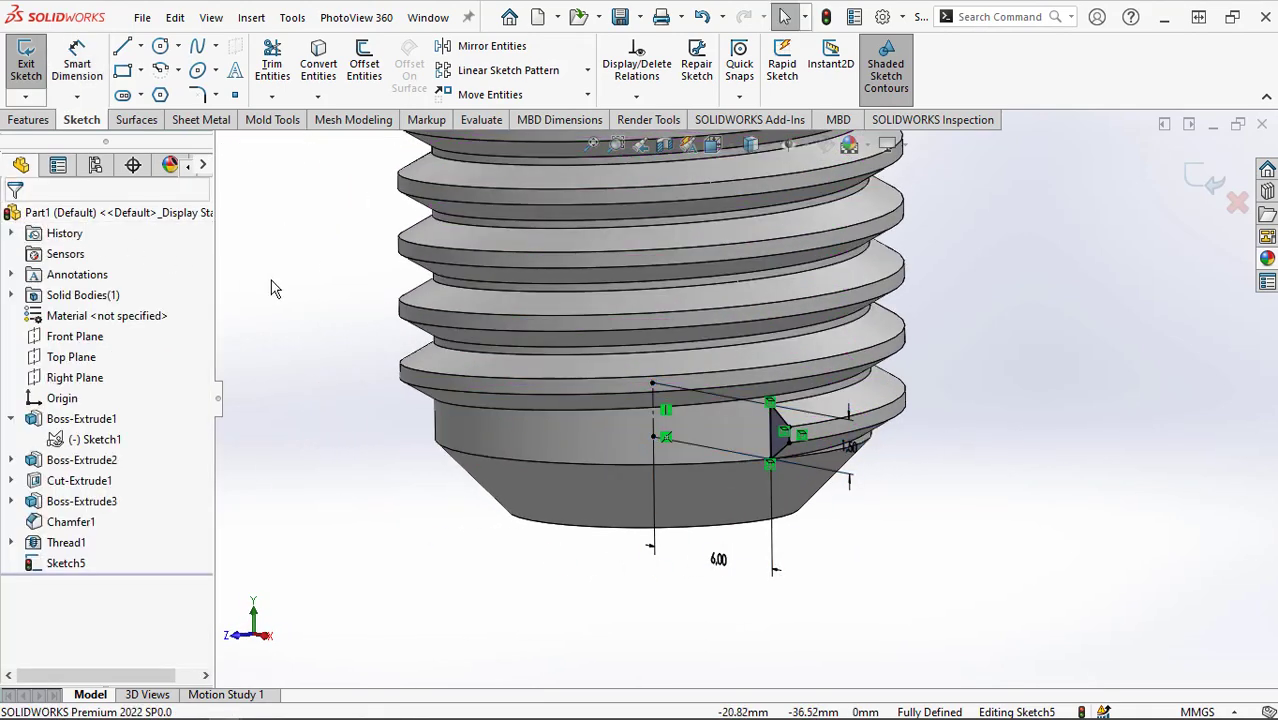
- Revolve Sketch5's triangular profile 360° about the centerline, merged, and inspect the bolt tip
{"action": "left_click", "coordinate": [34, 121]}
{"action": "left_click", "coordinate": [87, 66]}
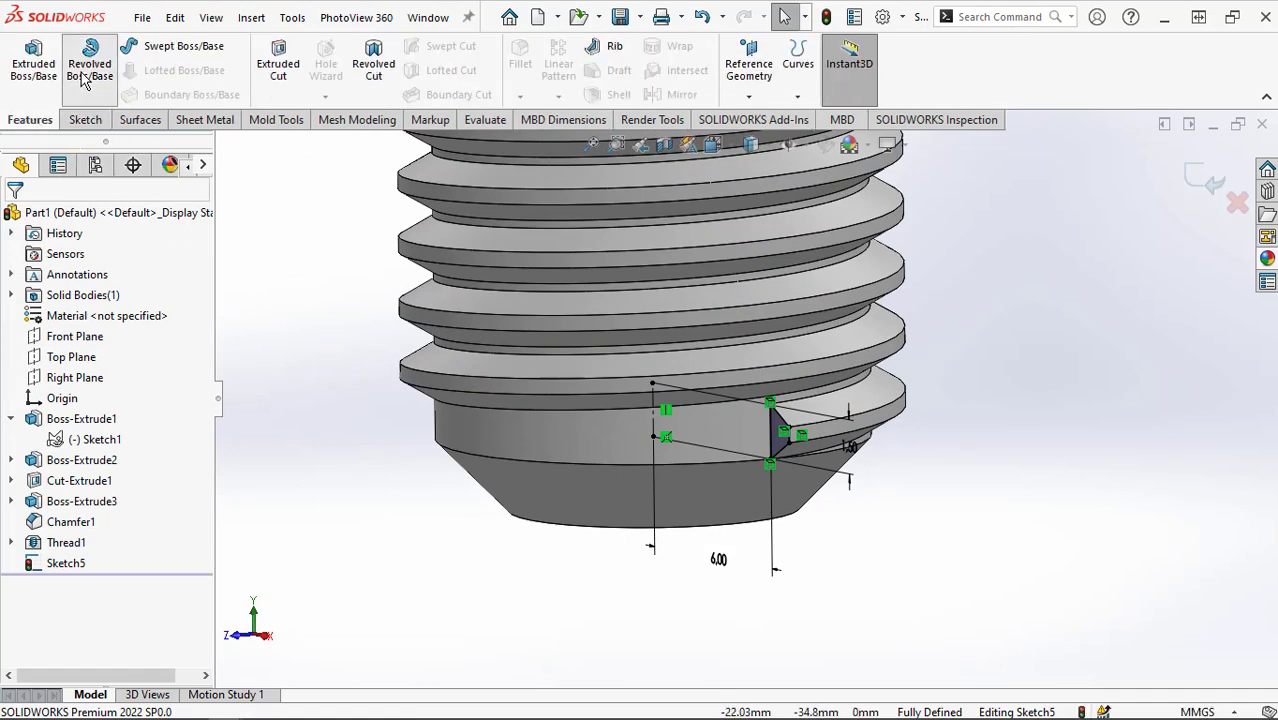
{"action": "mouse_move", "coordinate": [419, 524]}
{"action": "middle_mouse_down"}
{"action": "mouse_move", "coordinate": [448, 363]}
{"action": "mouse_move", "coordinate": [442, 300]}
{"action": "mouse_move", "coordinate": [465, 537]}
{"action": "mouse_move", "coordinate": [489, 431]}
{"action": "mouse_move", "coordinate": [474, 371]}
{"action": "mouse_move", "coordinate": [482, 471]}
{"action": "mouse_move", "coordinate": [521, 521]}
{"action": "mouse_move", "coordinate": [487, 373]}
{"action": "middle_mouse_up"}
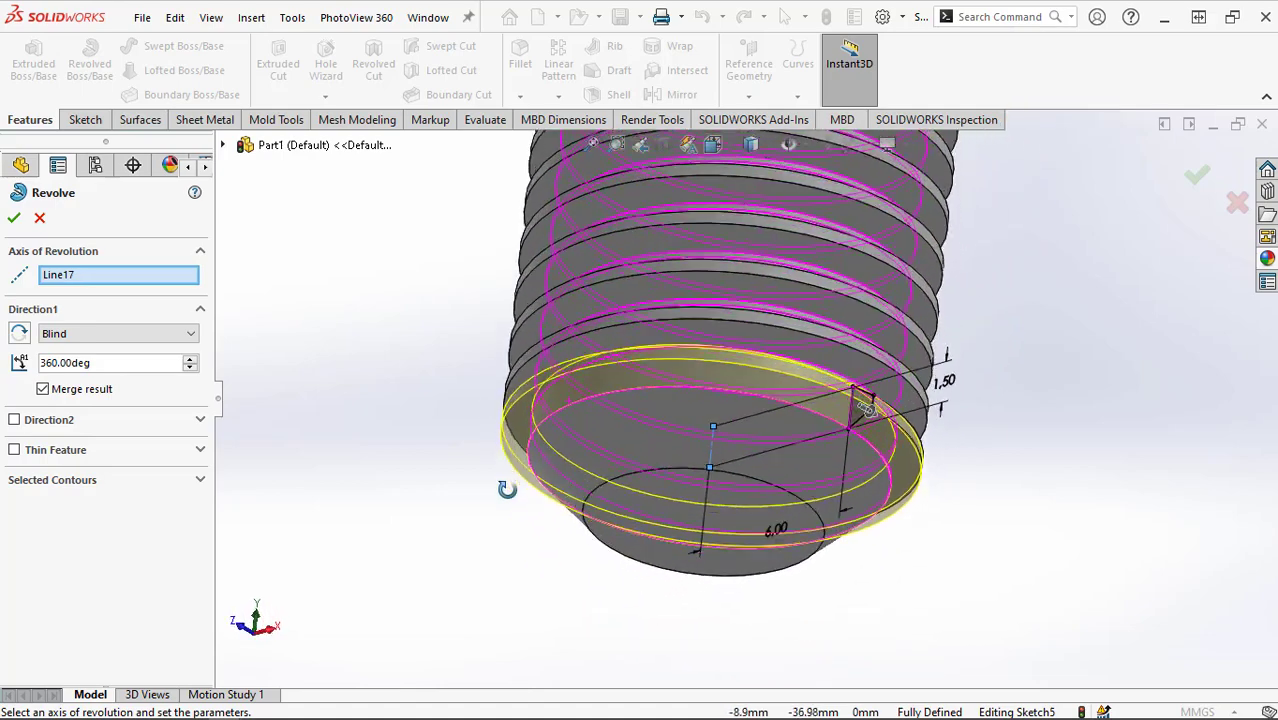
{"action": "middle_click_drag", "start_coordinate": [497, 378], "coordinate": [505, 562]}
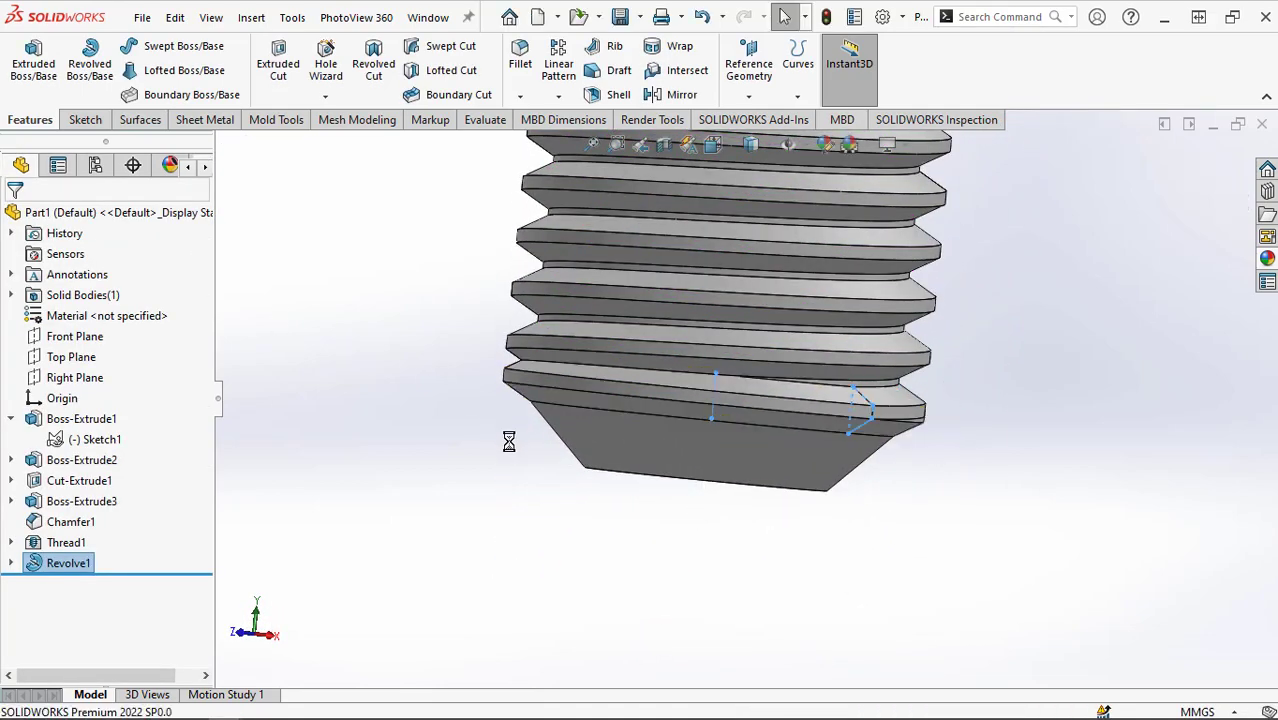
{"action": "middle_click_drag", "start_coordinate": [549, 478], "coordinate": [437, 305]}
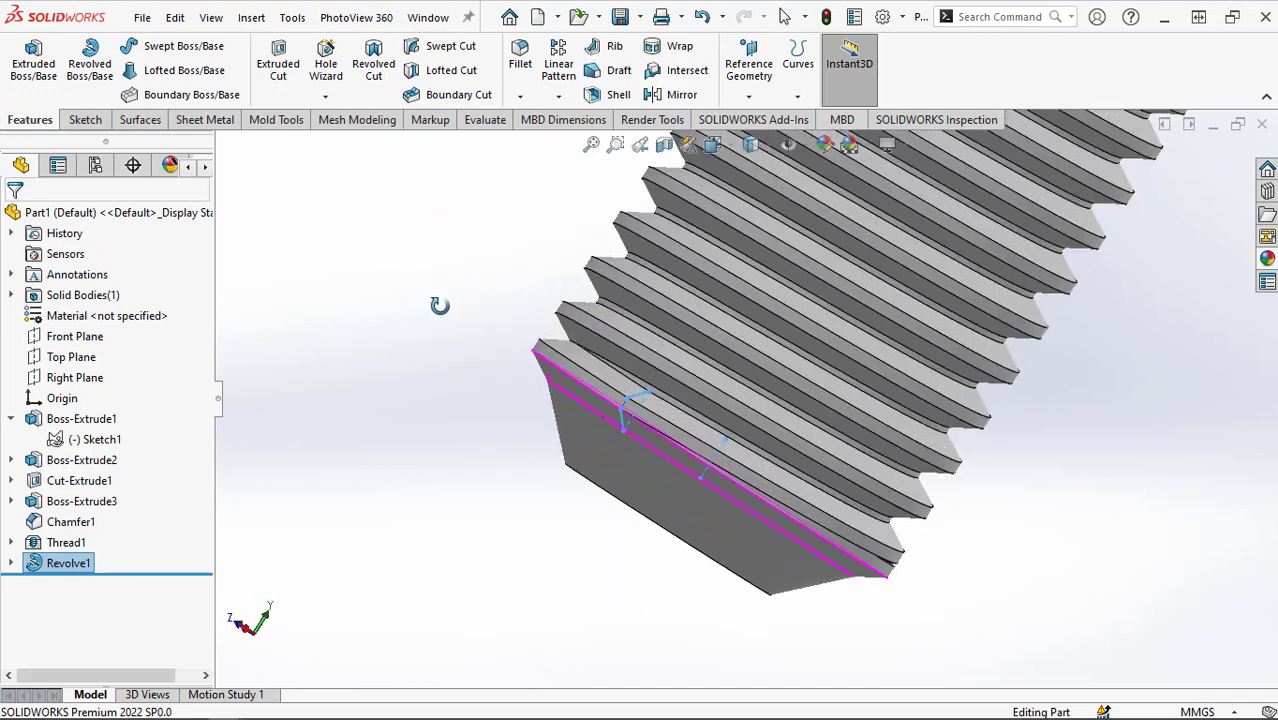
- Edit Sketch5 under Revolve1, change the R6.00 radius to R4.00, and rebuild
{"action": "left_click", "coordinate": [42, 567]}
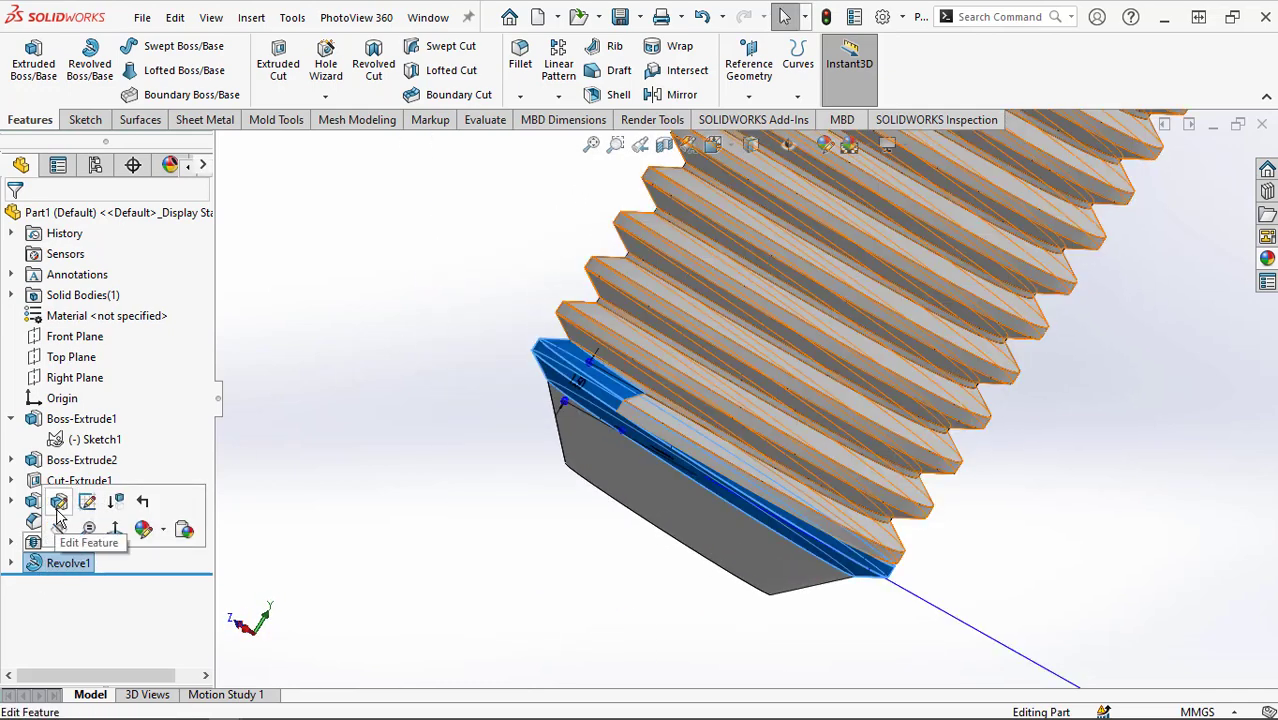
{"action": "left_click", "coordinate": [12, 564]}
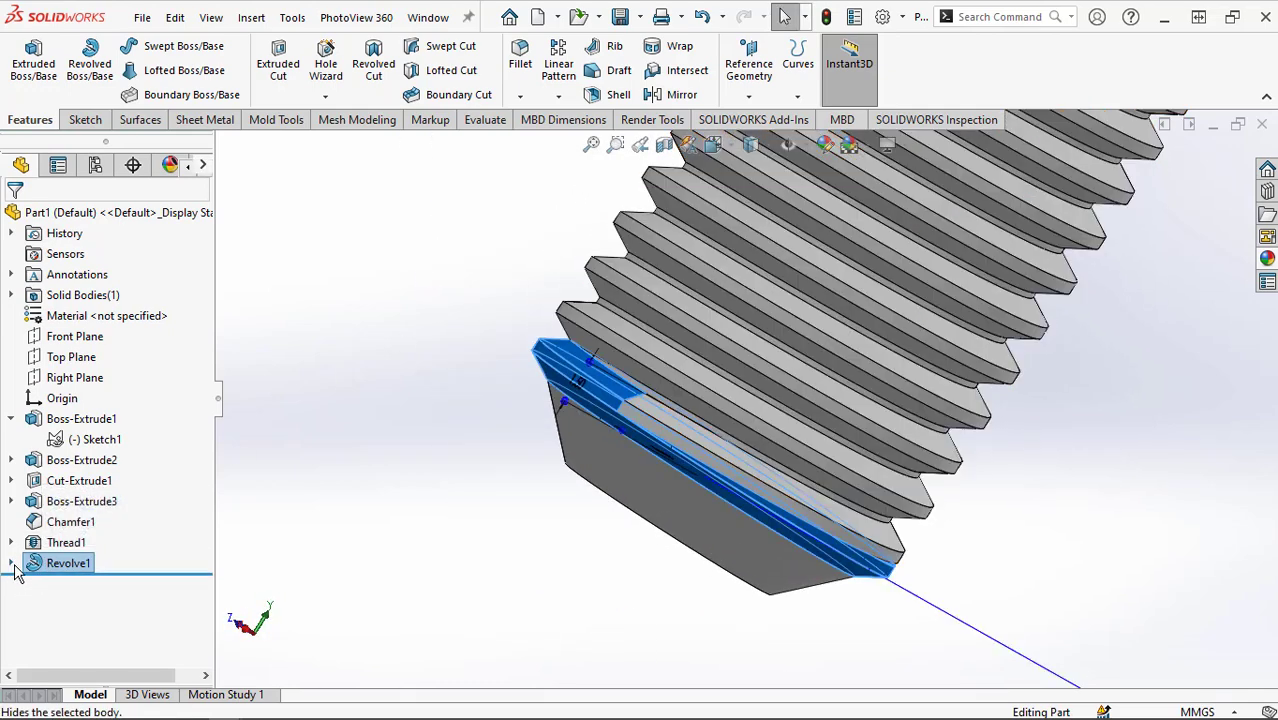
{"action": "left_click", "coordinate": [75, 590]}
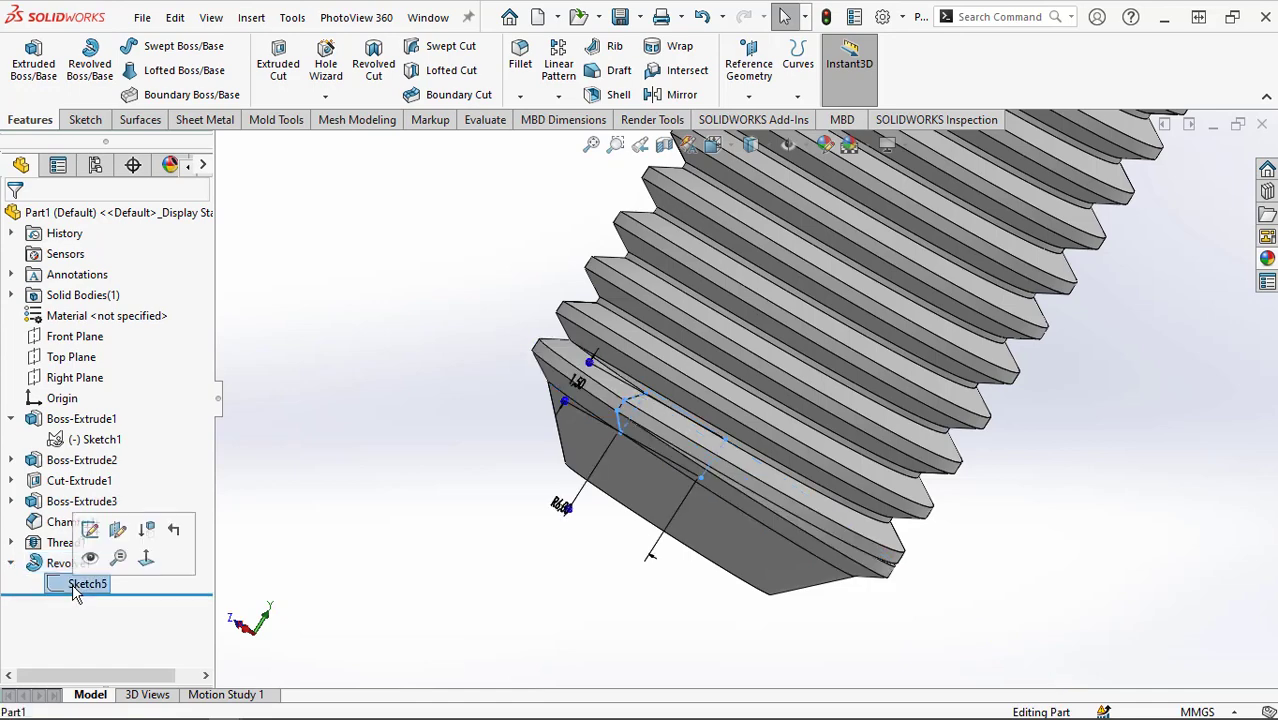
{"action": "left_click", "coordinate": [108, 524]}
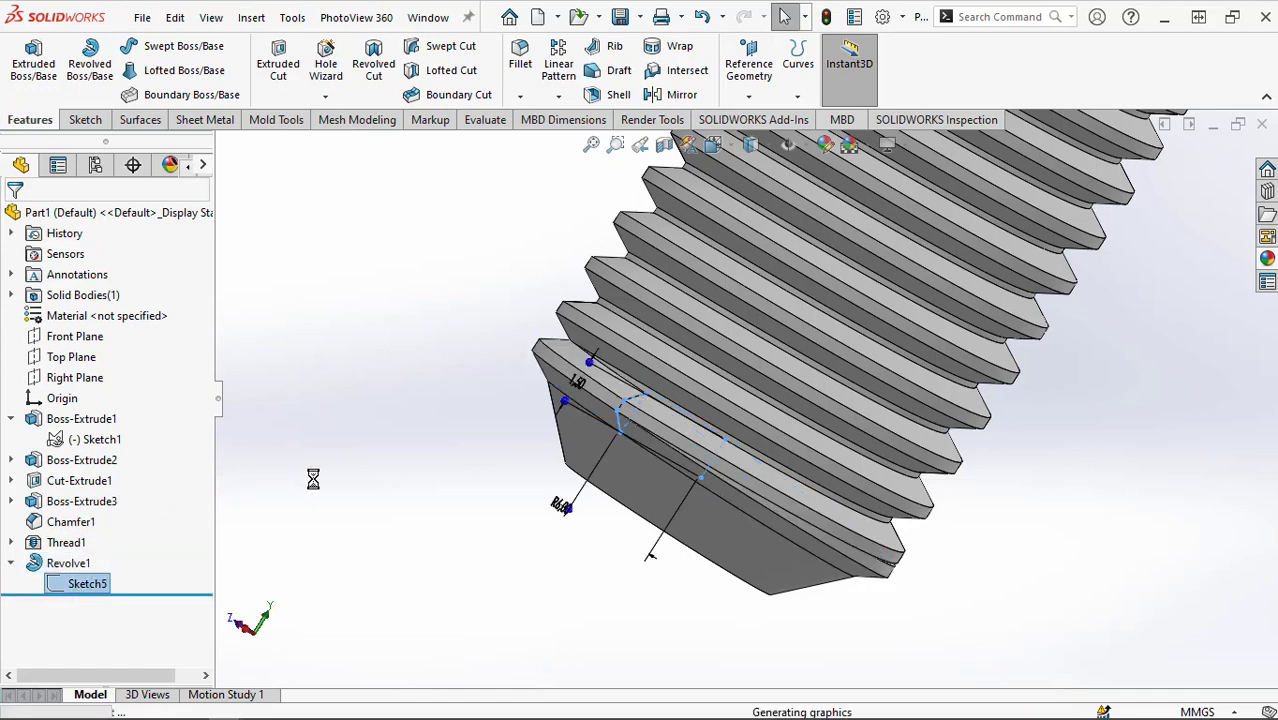
{"action": "scroll", "coordinate": [724, 552], "scroll_direction": "down", "scroll_amount": 3}
{"action": "scroll", "coordinate": [724, 552], "scroll_direction": "down", "scroll_amount": 3}
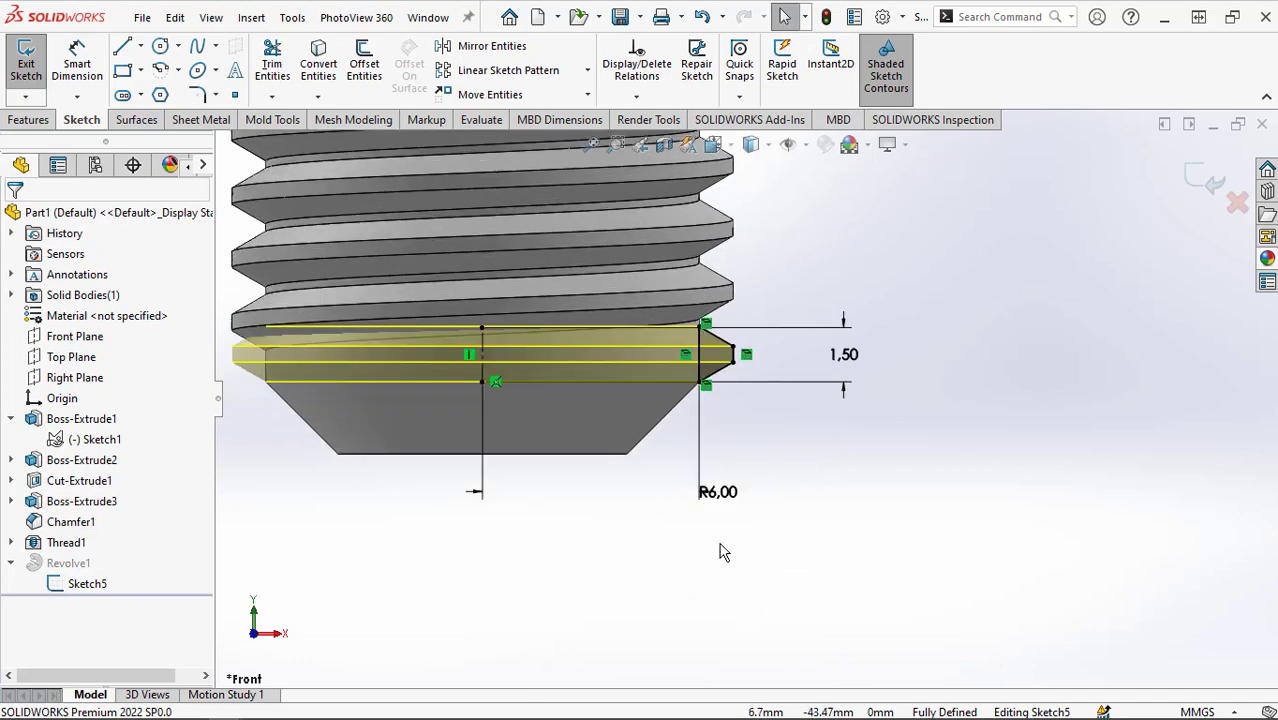
{"action": "left_click", "coordinate": [728, 505]}
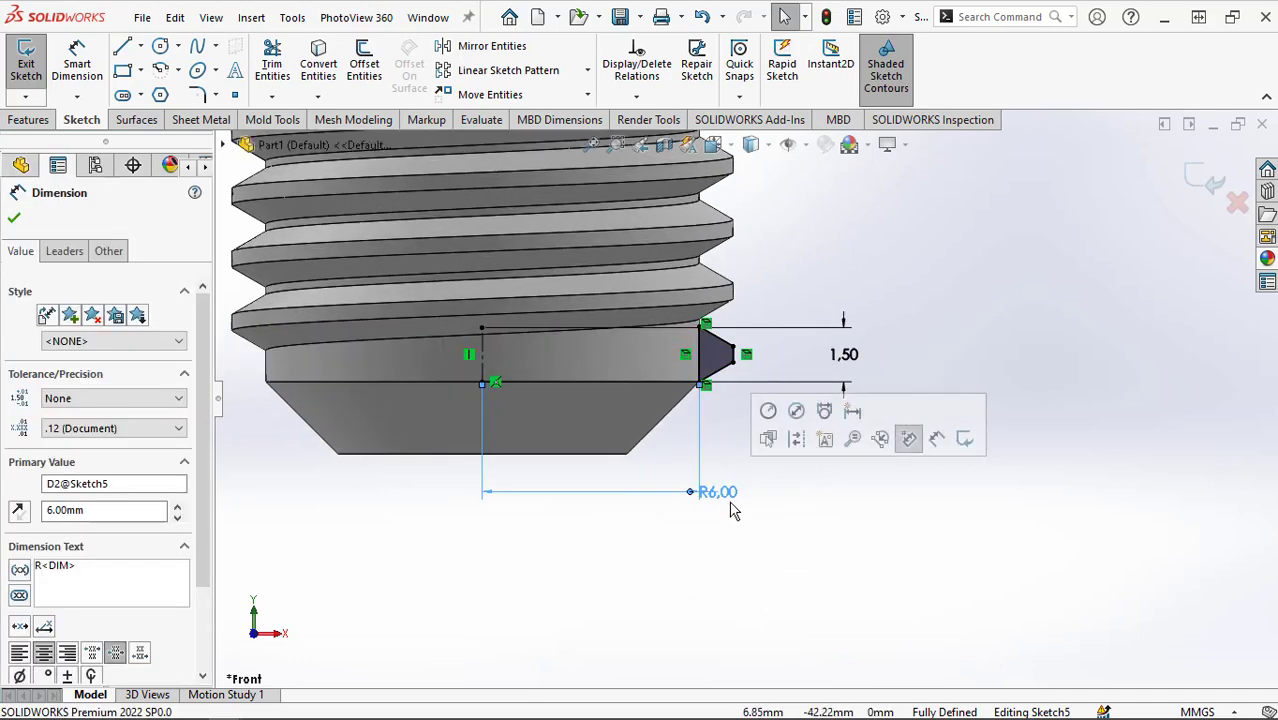
{"action": "double_click", "coordinate": [729, 500]}
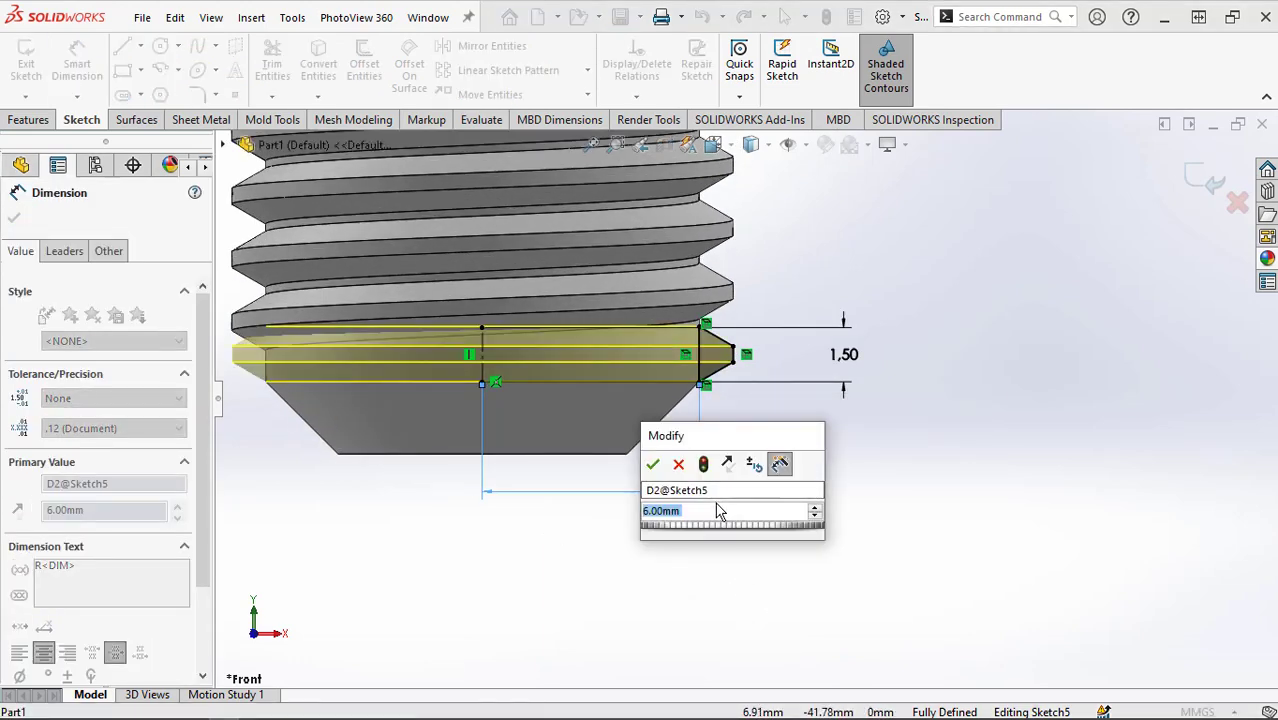
{"action": "type", "text": "4"}
{"action": "left_click", "coordinate": [652, 466]}
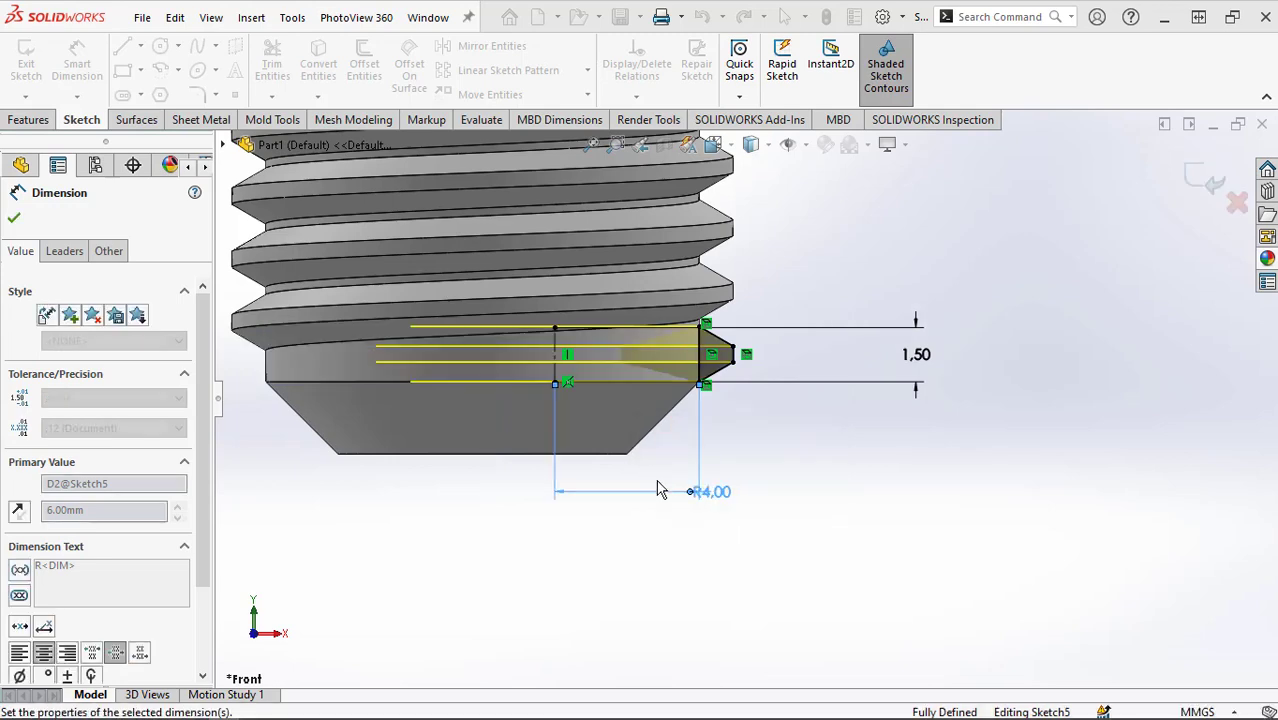
{"action": "left_click", "coordinate": [13, 221]}
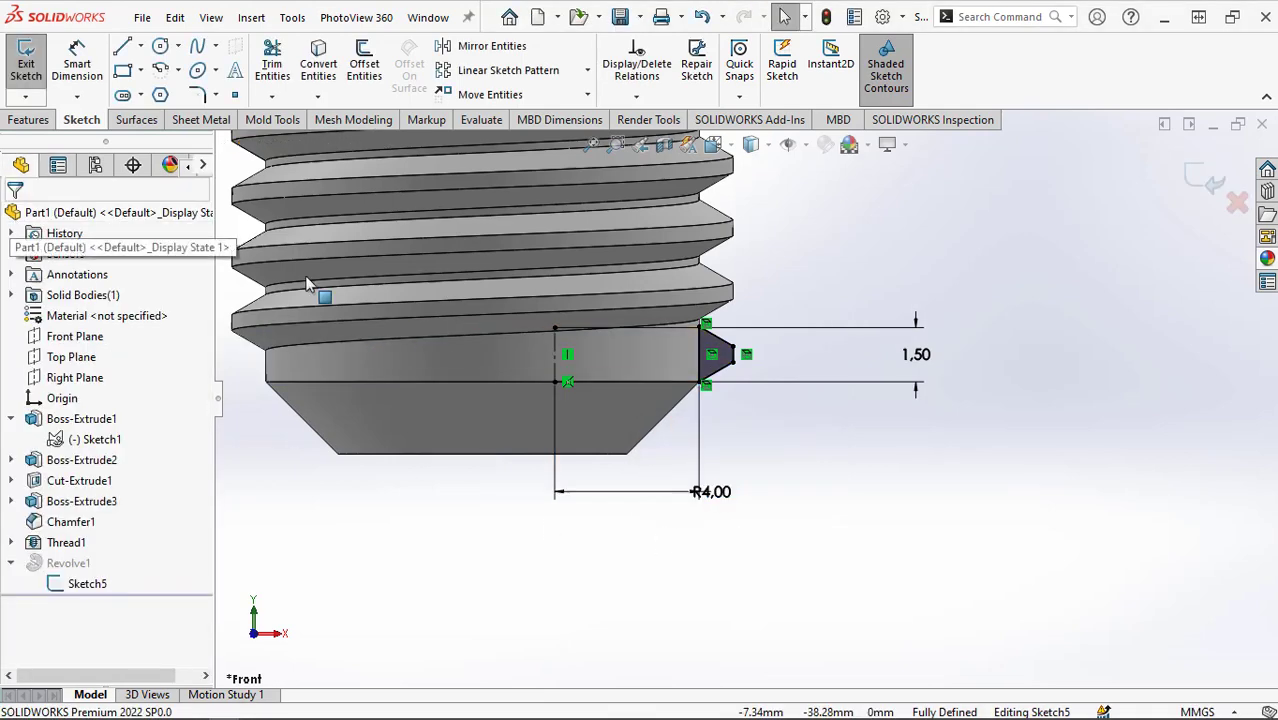
{"action": "left_click", "coordinate": [1196, 190]}
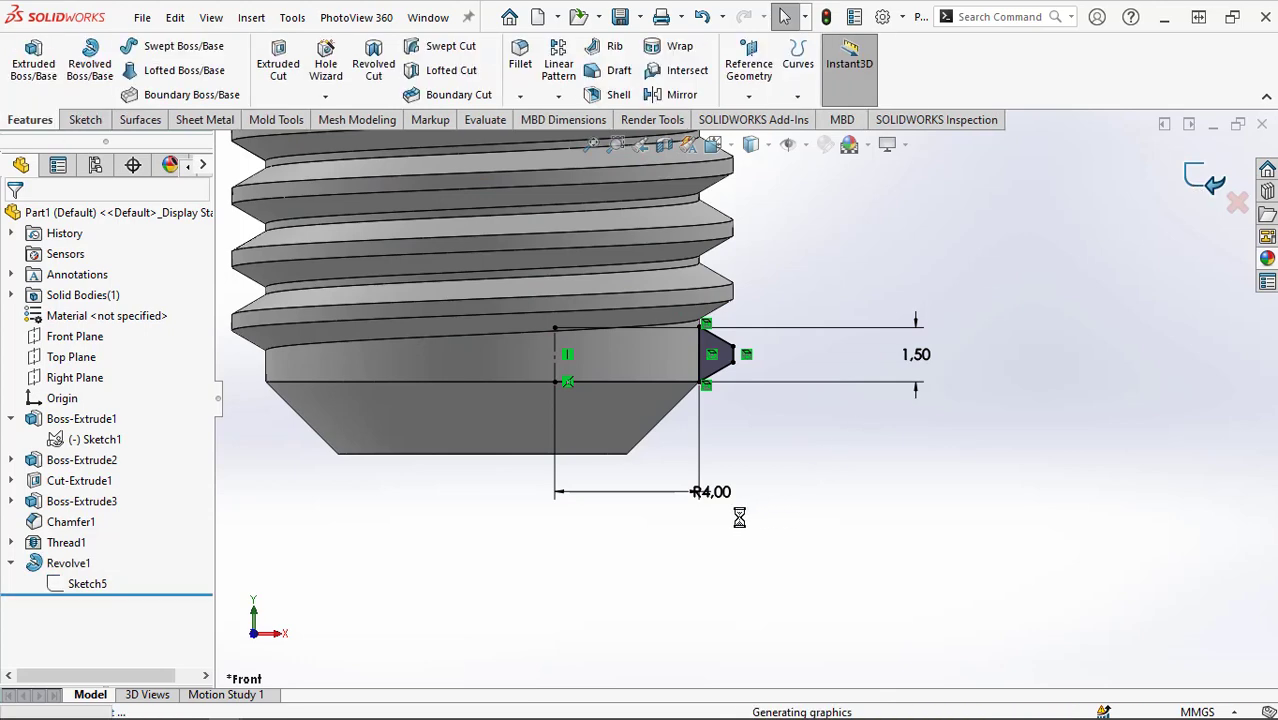
- Inspect the rebuilt tip, then select the hex head's top face
{"action": "mouse_move", "coordinate": [722, 525]}
{"action": "middle_mouse_down"}
{"action": "mouse_move", "coordinate": [565, 346]}
{"action": "mouse_move", "coordinate": [682, 318]}
{"action": "middle_mouse_up"}
{"action": "scroll", "coordinate": [682, 318], "scroll_direction": "down", "scroll_amount": 3}
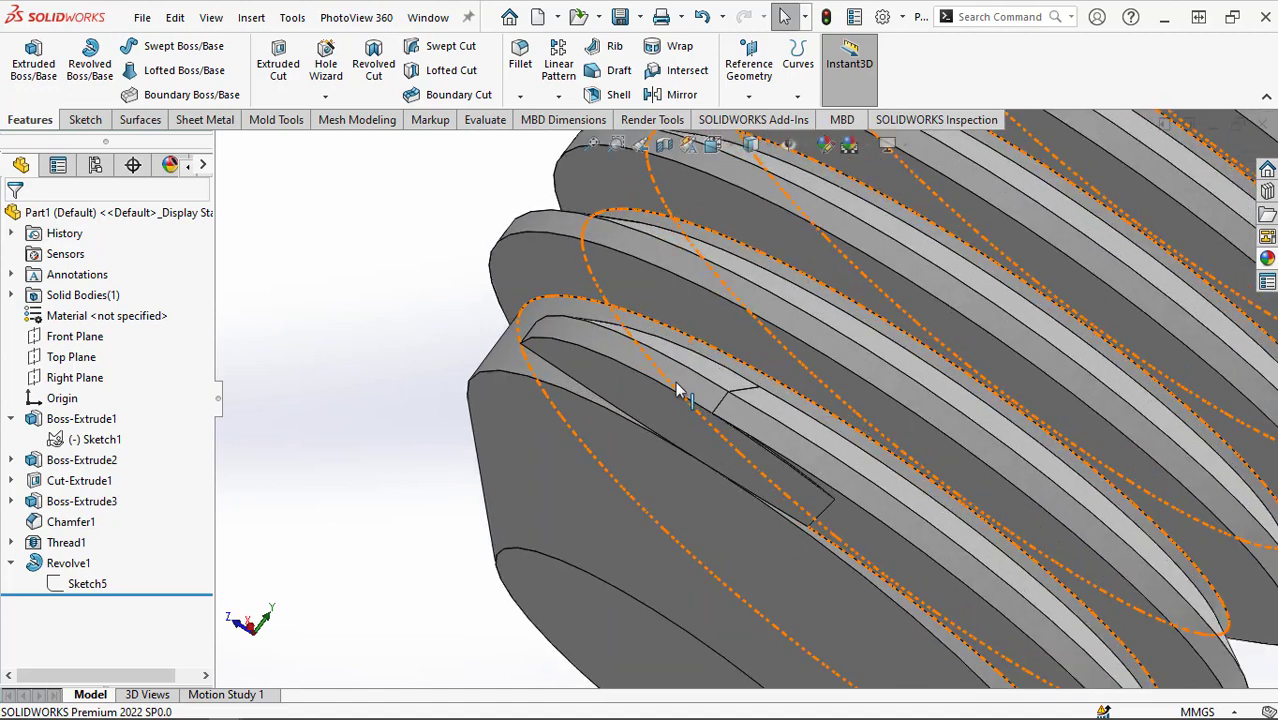
{"action": "scroll", "coordinate": [676, 390], "scroll_direction": "up", "scroll_amount": 4}
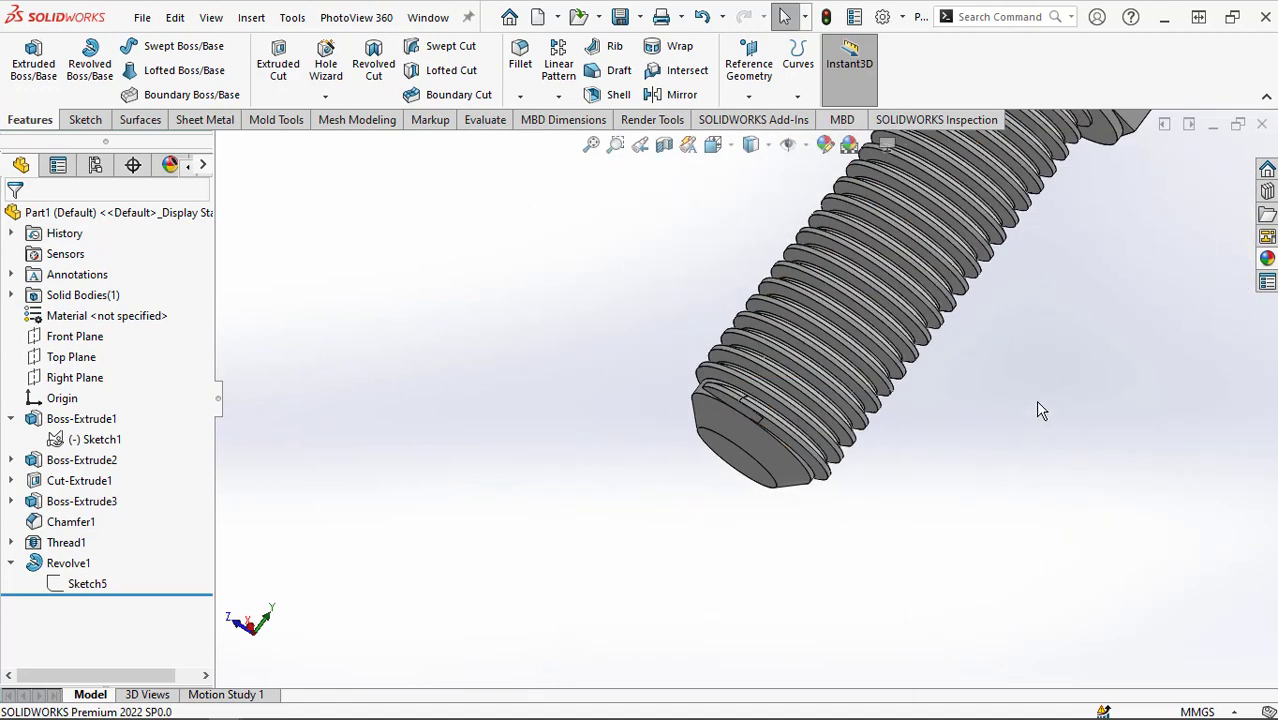
{"action": "scroll", "coordinate": [1035, 408], "scroll_direction": "up", "scroll_amount": 3}
{"action": "scroll", "coordinate": [841, 178], "scroll_direction": "down", "scroll_amount": 2}
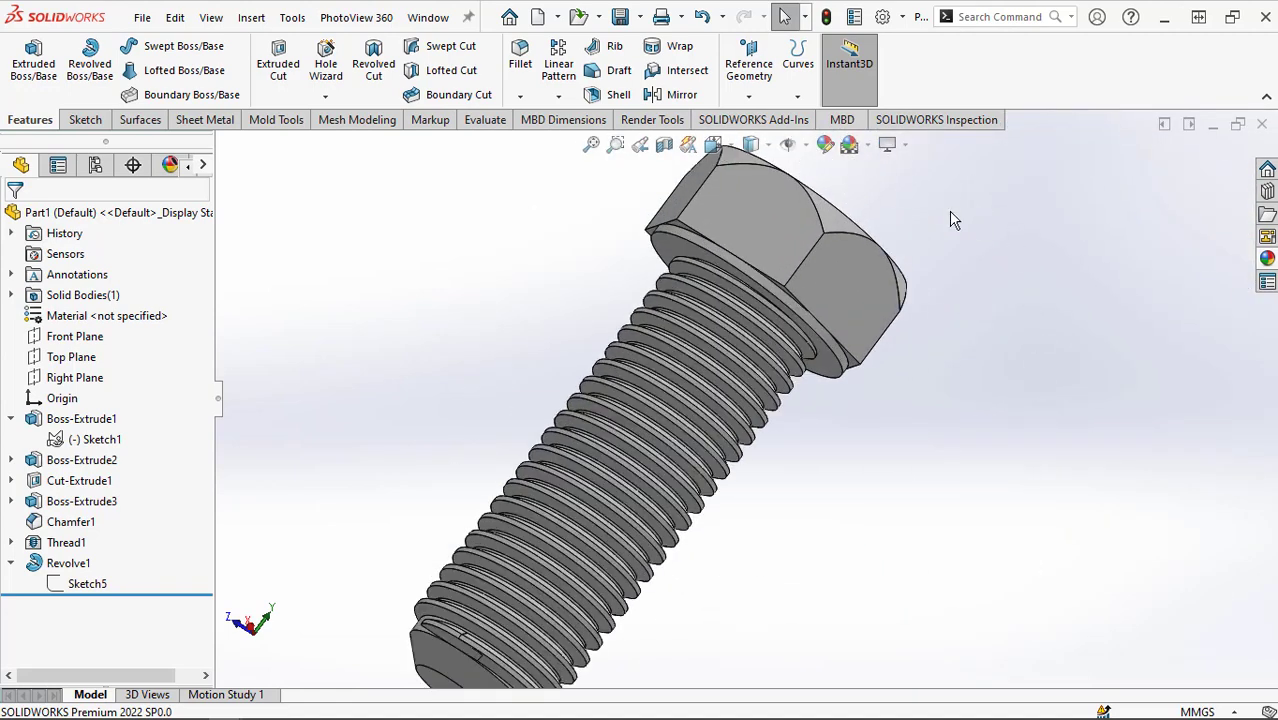
{"action": "scroll", "coordinate": [950, 220], "scroll_direction": "up", "scroll_amount": 1}
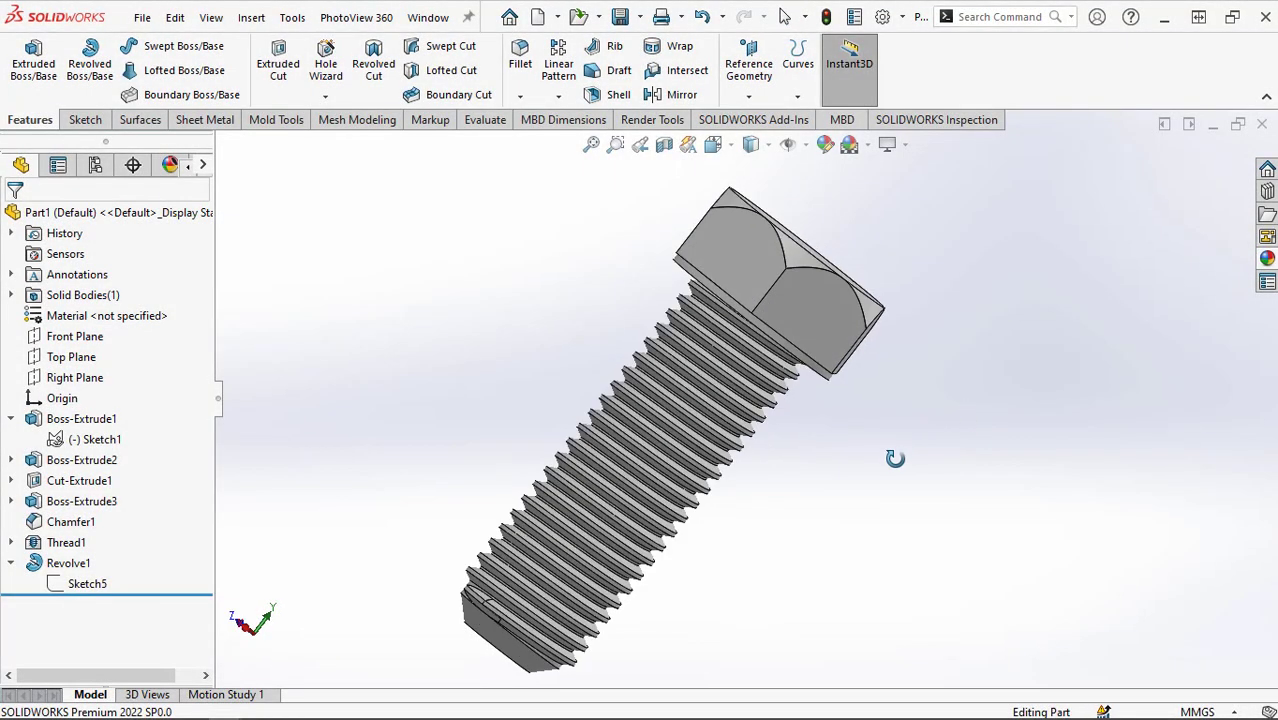
{"action": "middle_click_drag", "start_coordinate": [893, 457], "coordinate": [862, 550]}
{"action": "left_click", "coordinate": [755, 345]}
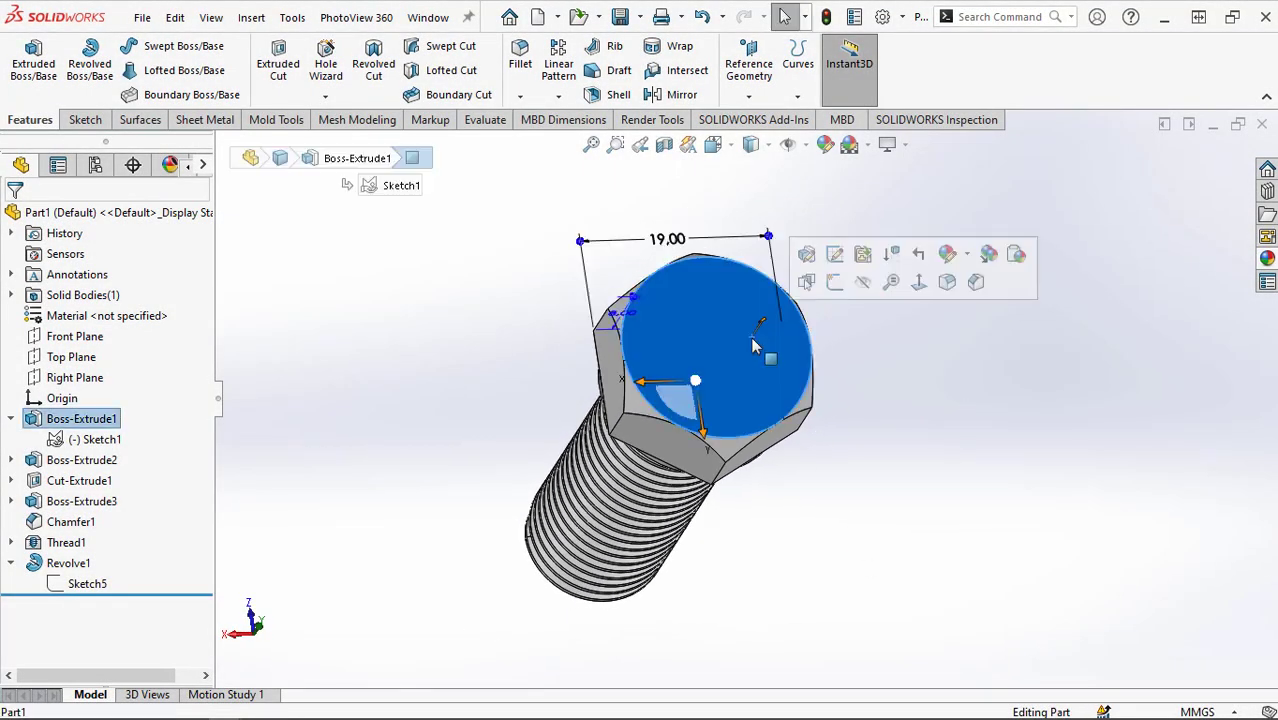
- Sketch a Ø12 mm centre-point circle at the origin on the head's top face
{"action": "left_click", "coordinate": [834, 281]}
{"action": "left_click", "coordinate": [1047, 469]}
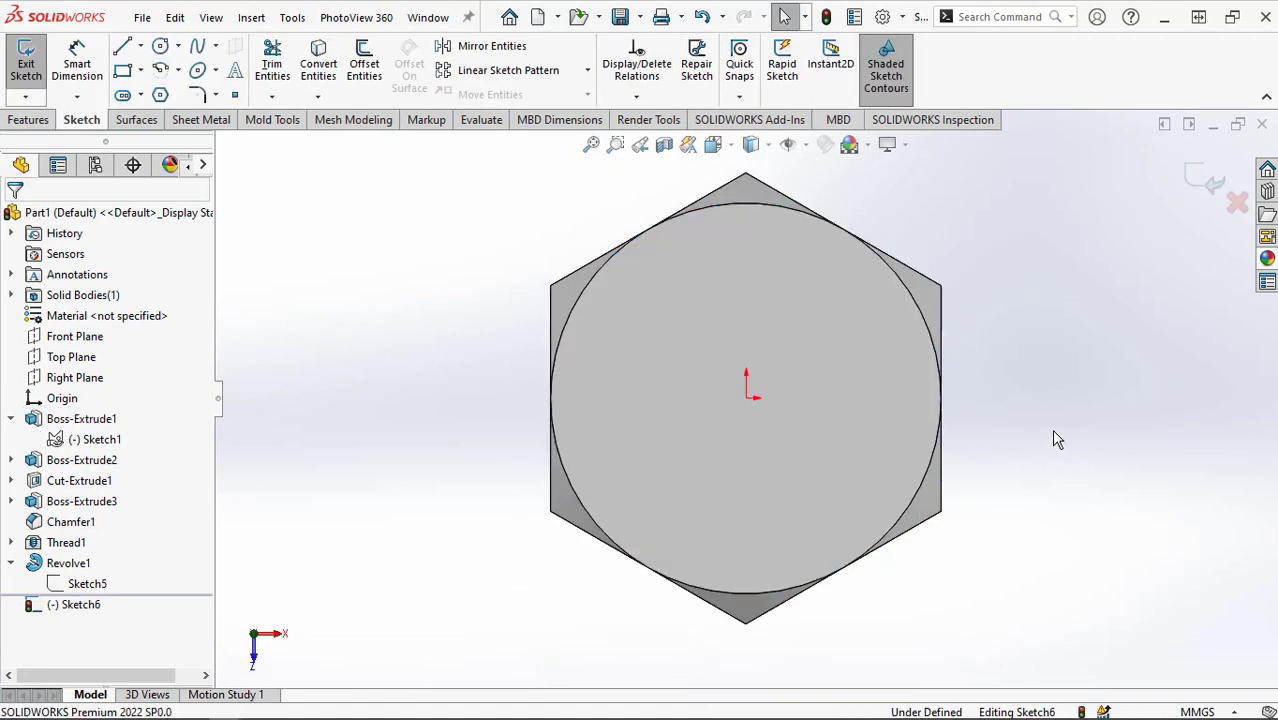
{"action": "scroll", "coordinate": [1048, 400], "scroll_direction": "down", "scroll_amount": 2}
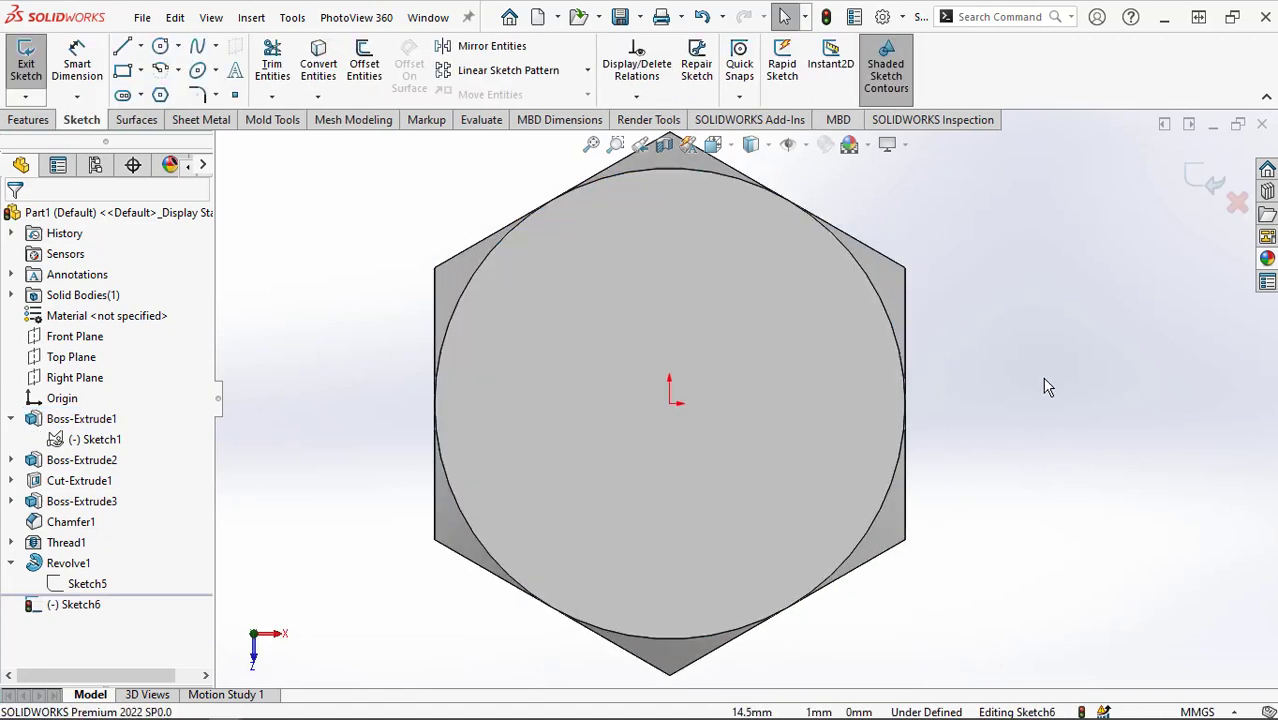
{"action": "left_click", "coordinate": [177, 50]}
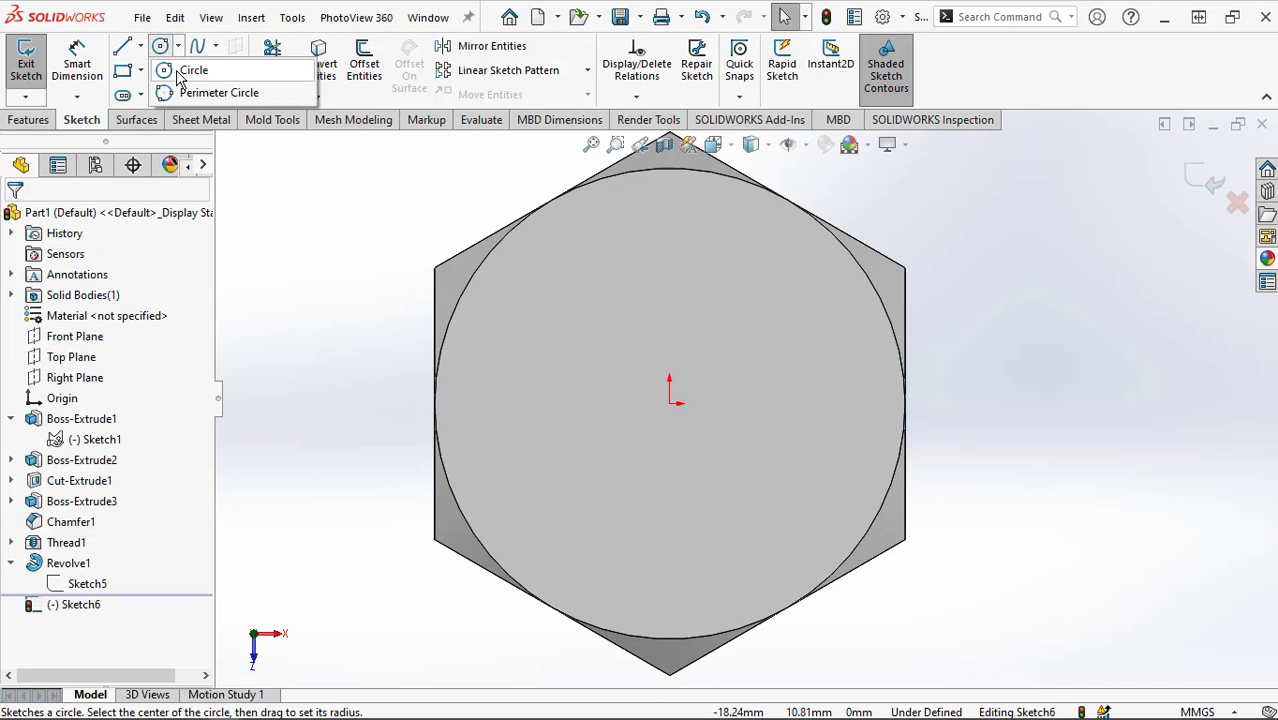
{"action": "left_click", "coordinate": [190, 70]}
{"action": "left_click", "coordinate": [670, 404]}
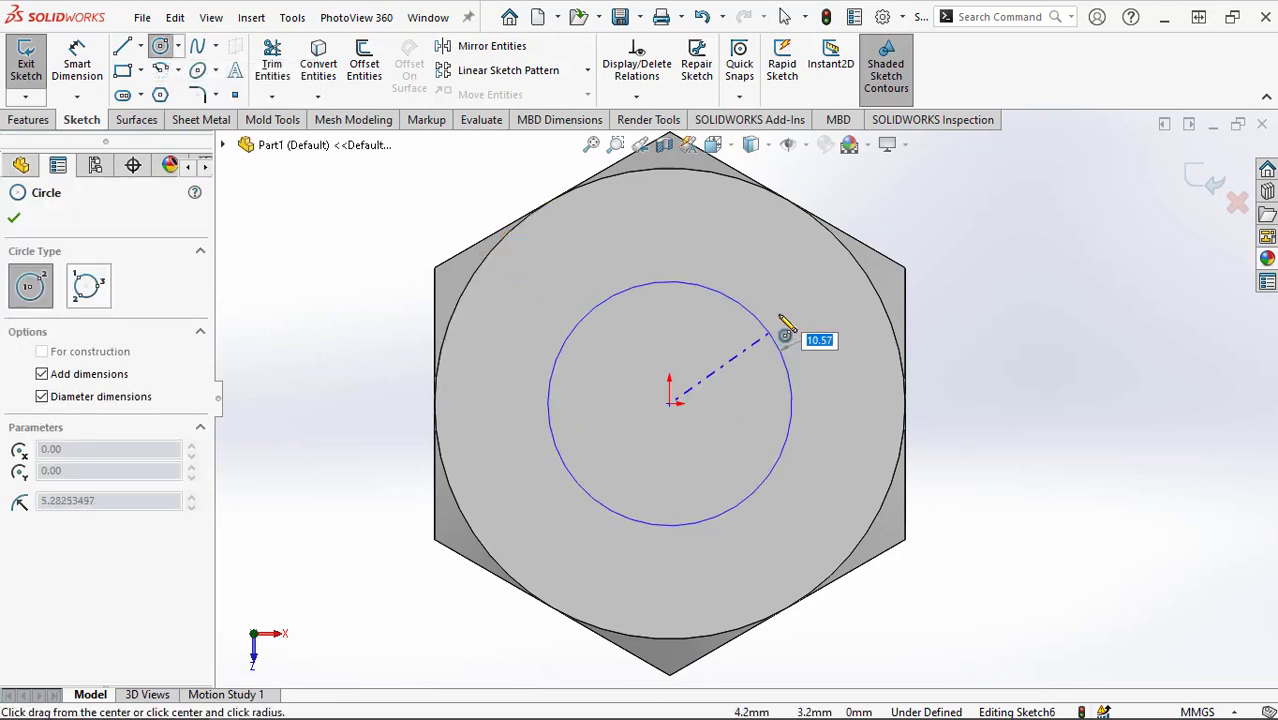
{"action": "left_click", "coordinate": [788, 318]}
{"action": "left_click", "coordinate": [831, 334]}
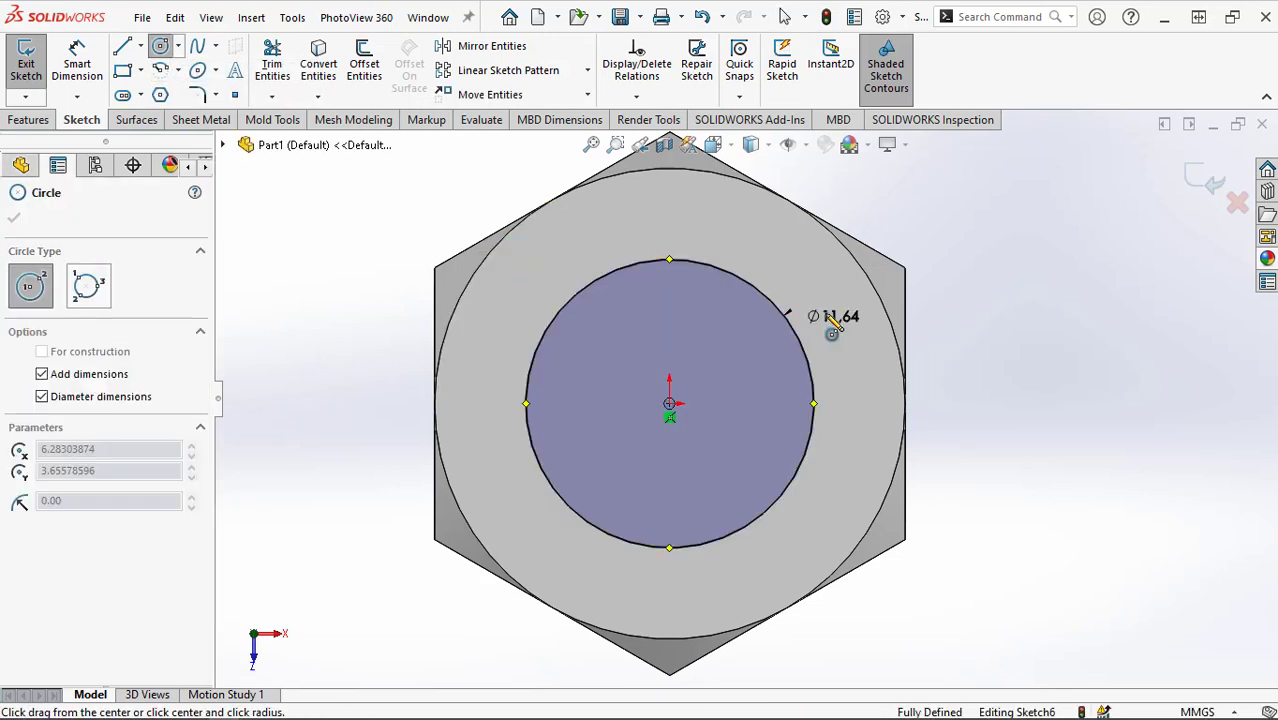
{"action": "key", "text": "Escape"}
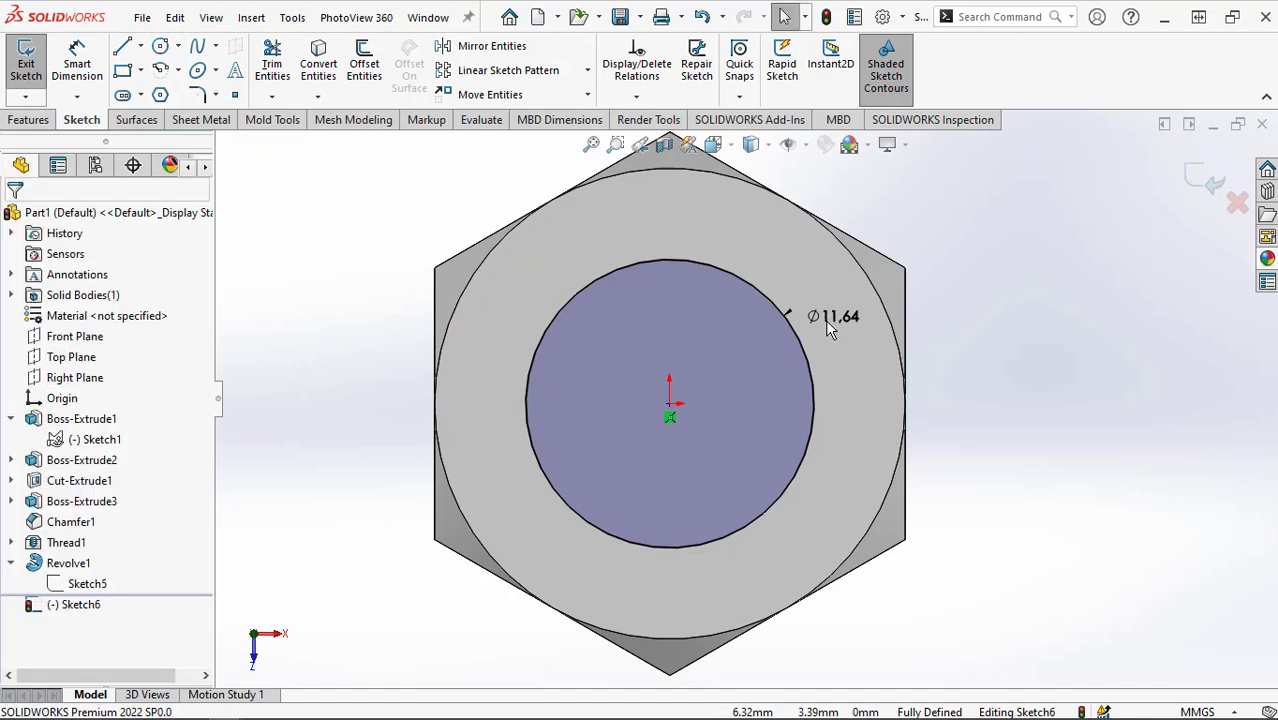
{"action": "double_click", "coordinate": [835, 318]}
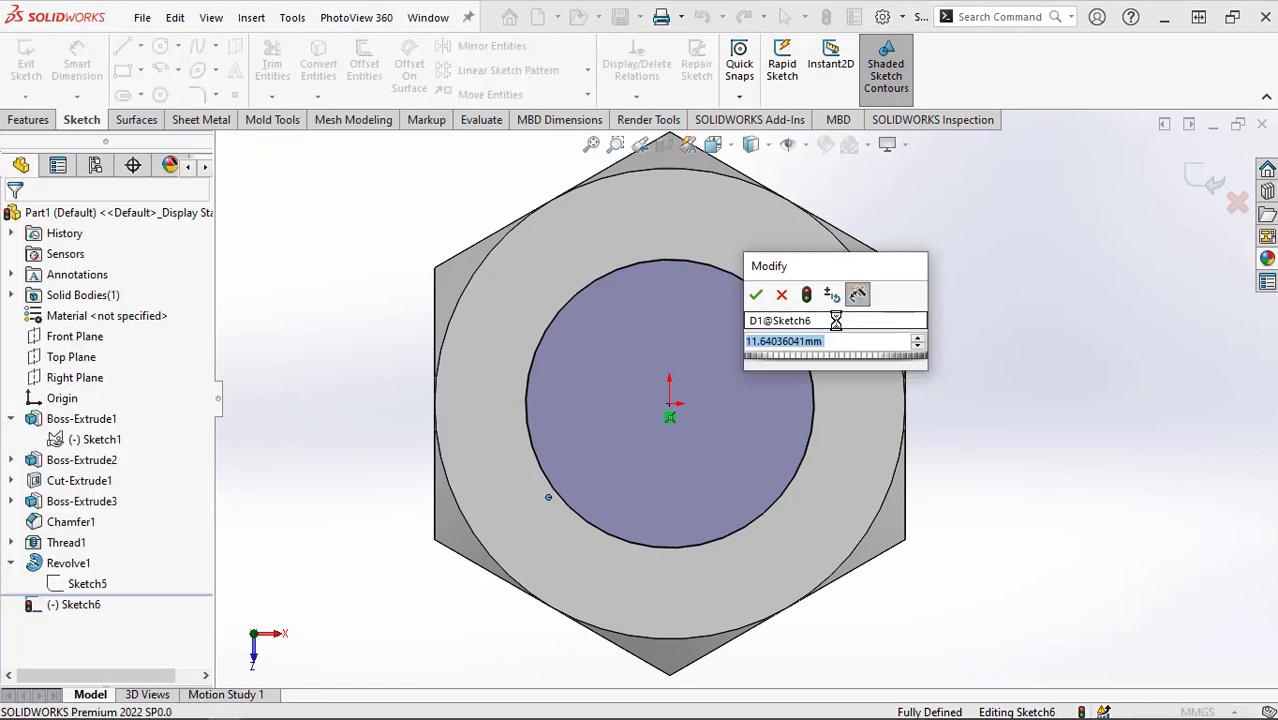
{"action": "type", "text": "12"}
{"action": "key", "text": "Return"}
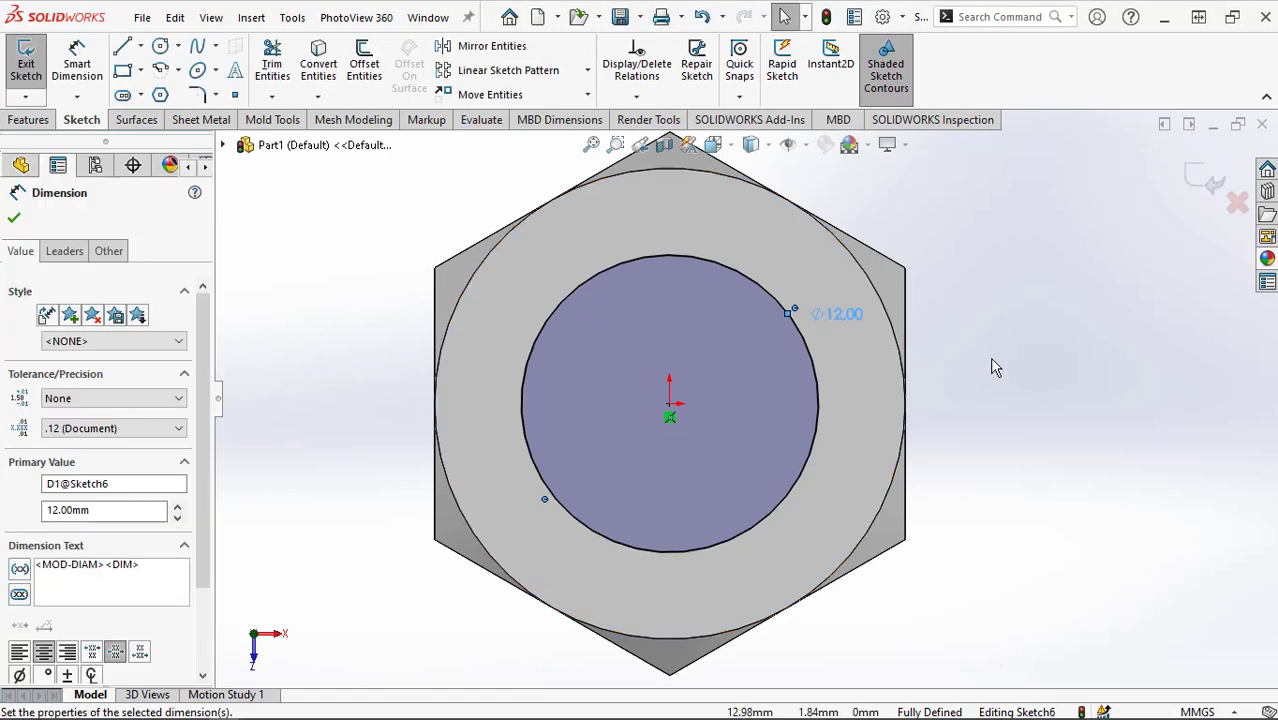
- Make the circle construction, add a horizontal diameter centerline, and trim away the lower half
{"action": "left_click", "coordinate": [541, 329]}
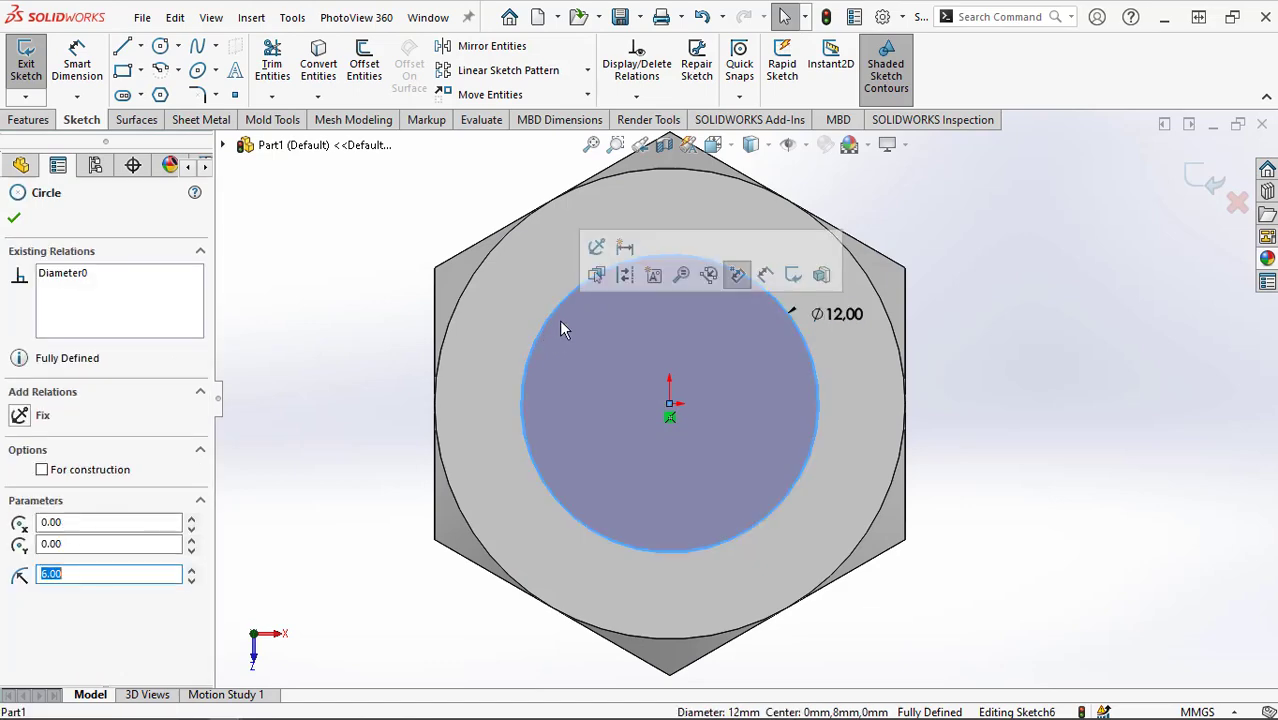
{"action": "left_click", "coordinate": [626, 277]}
{"action": "left_click", "coordinate": [141, 47]}
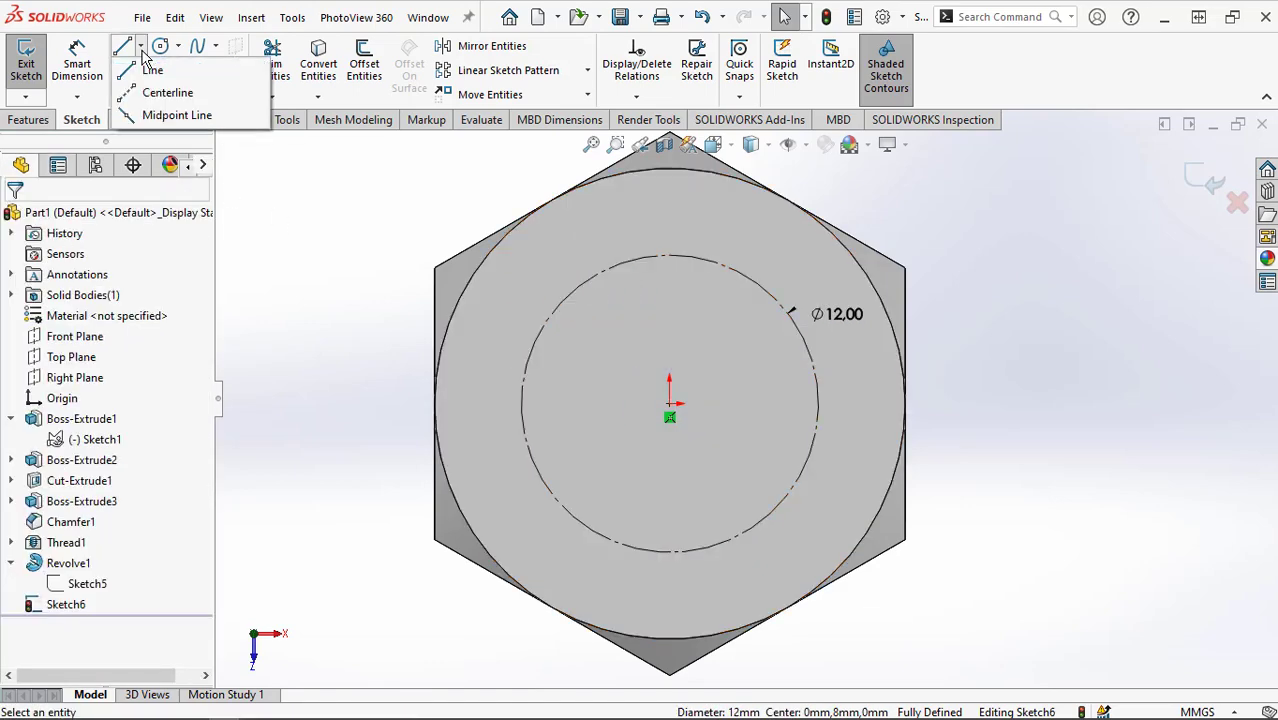
{"action": "left_click", "coordinate": [150, 91]}
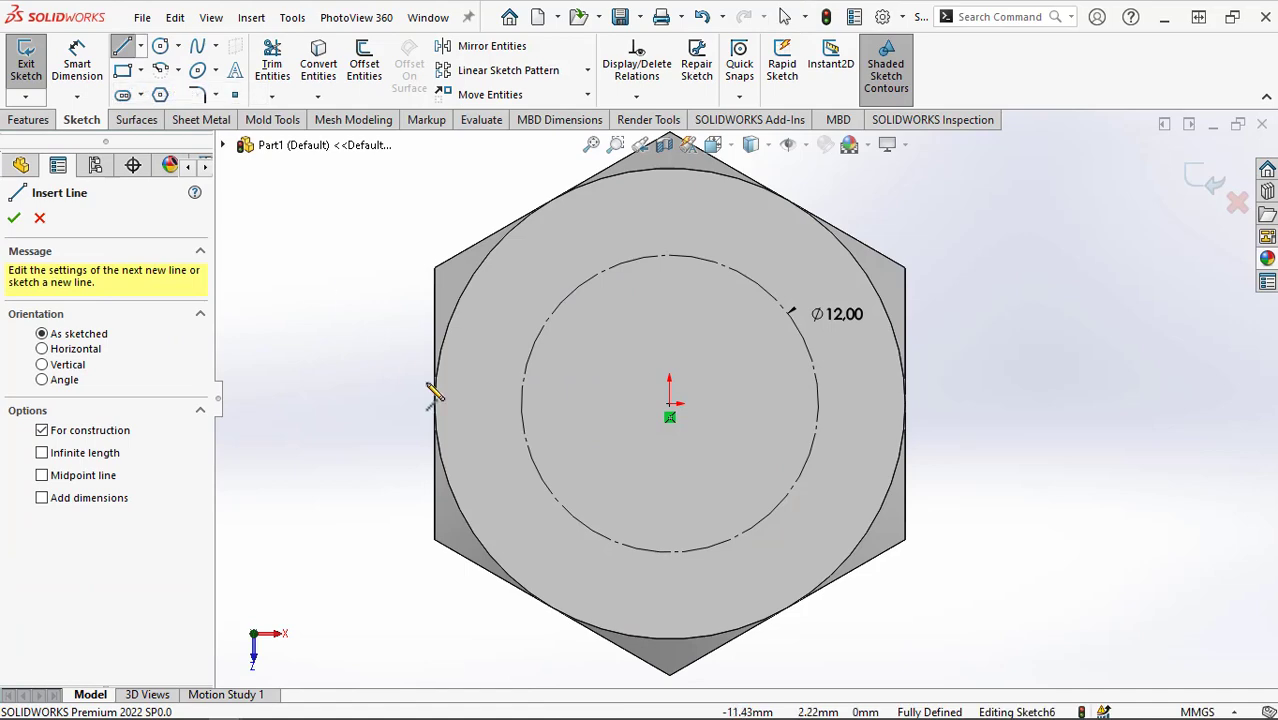
{"action": "left_click", "coordinate": [521, 403]}
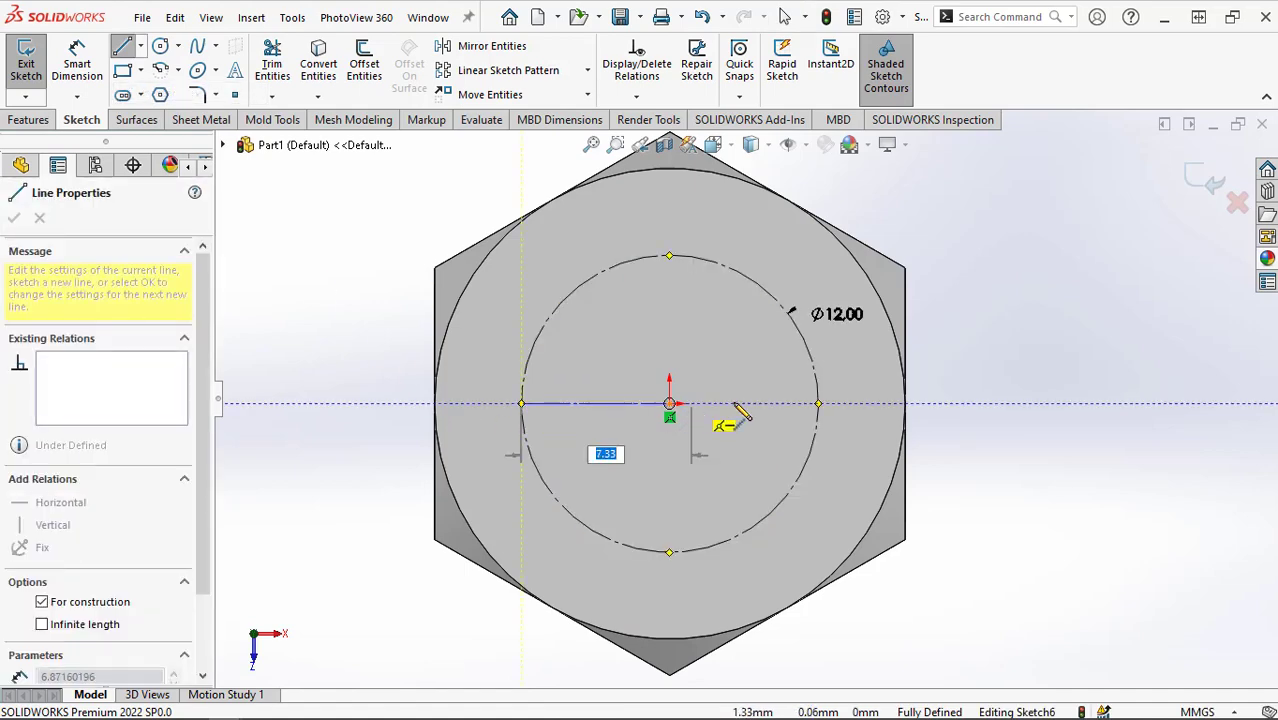
{"action": "left_click", "coordinate": [819, 404]}
{"action": "right_click", "coordinate": [820, 406]}
{"action": "left_click", "coordinate": [866, 422]}
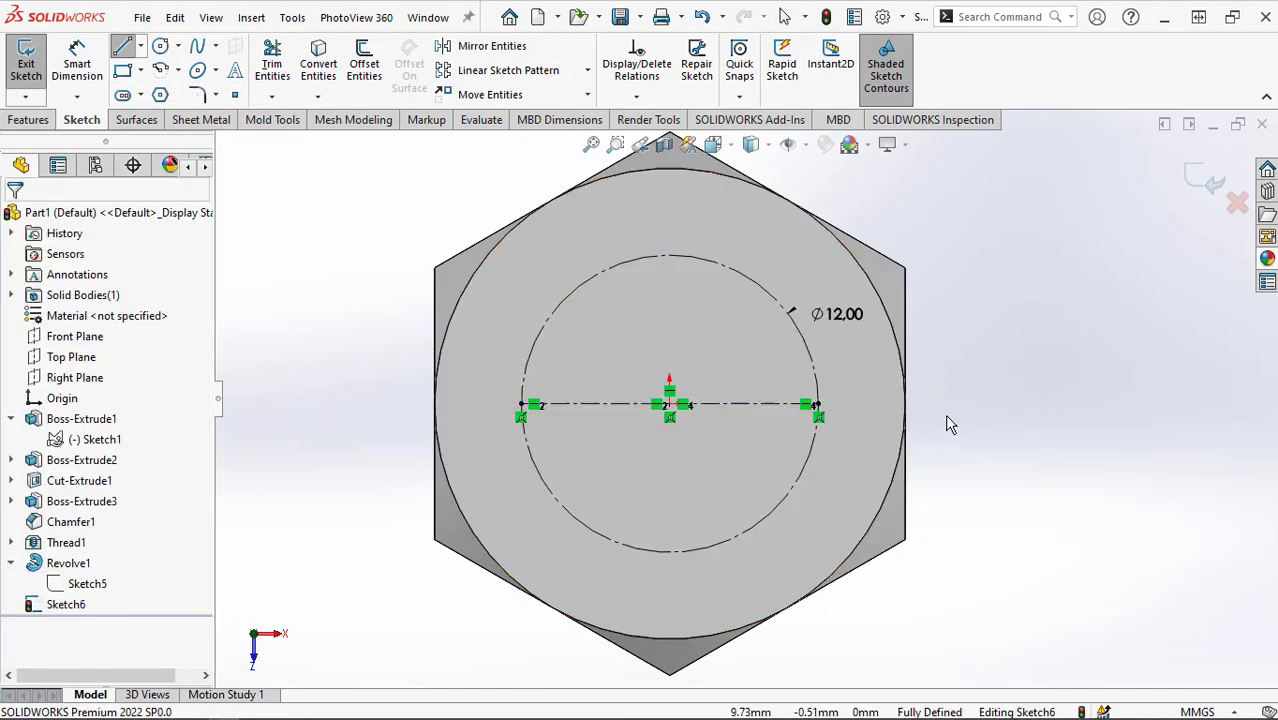
{"action": "left_click", "coordinate": [272, 65]}
{"action": "left_click_drag", "start_coordinate": [738, 558], "coordinate": [724, 521]}
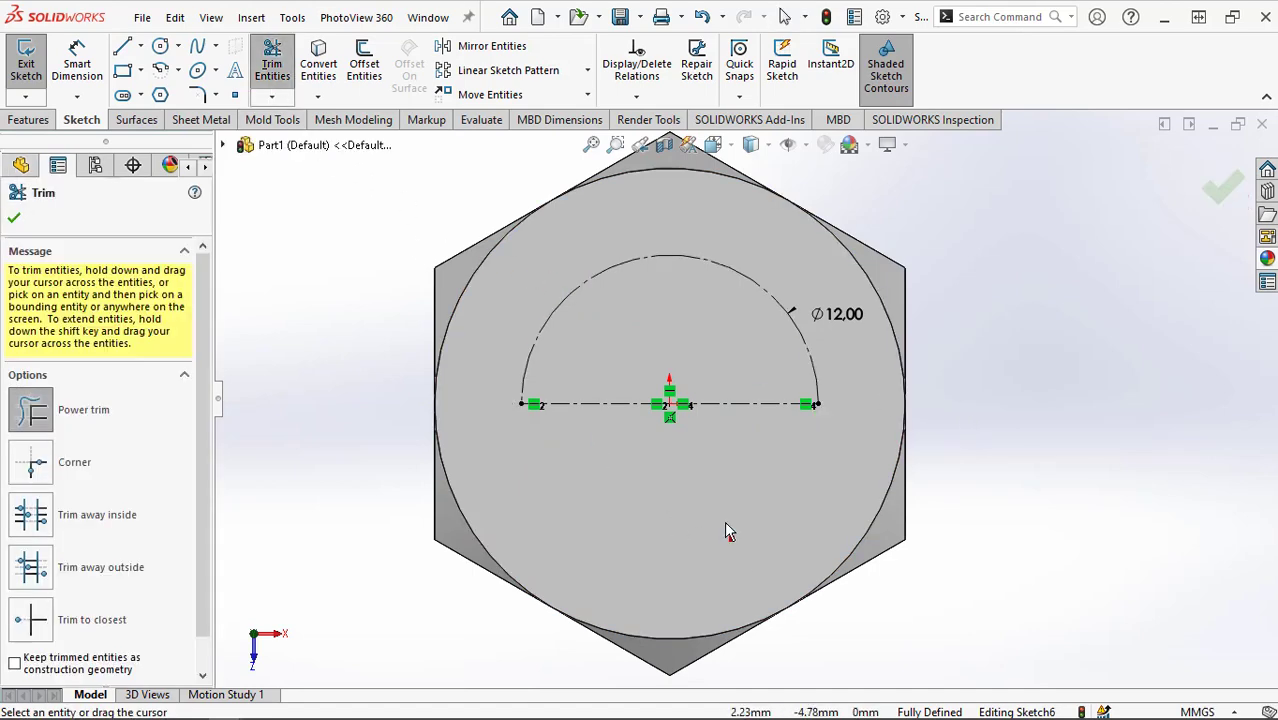
{"action": "left_click", "coordinate": [14, 219]}
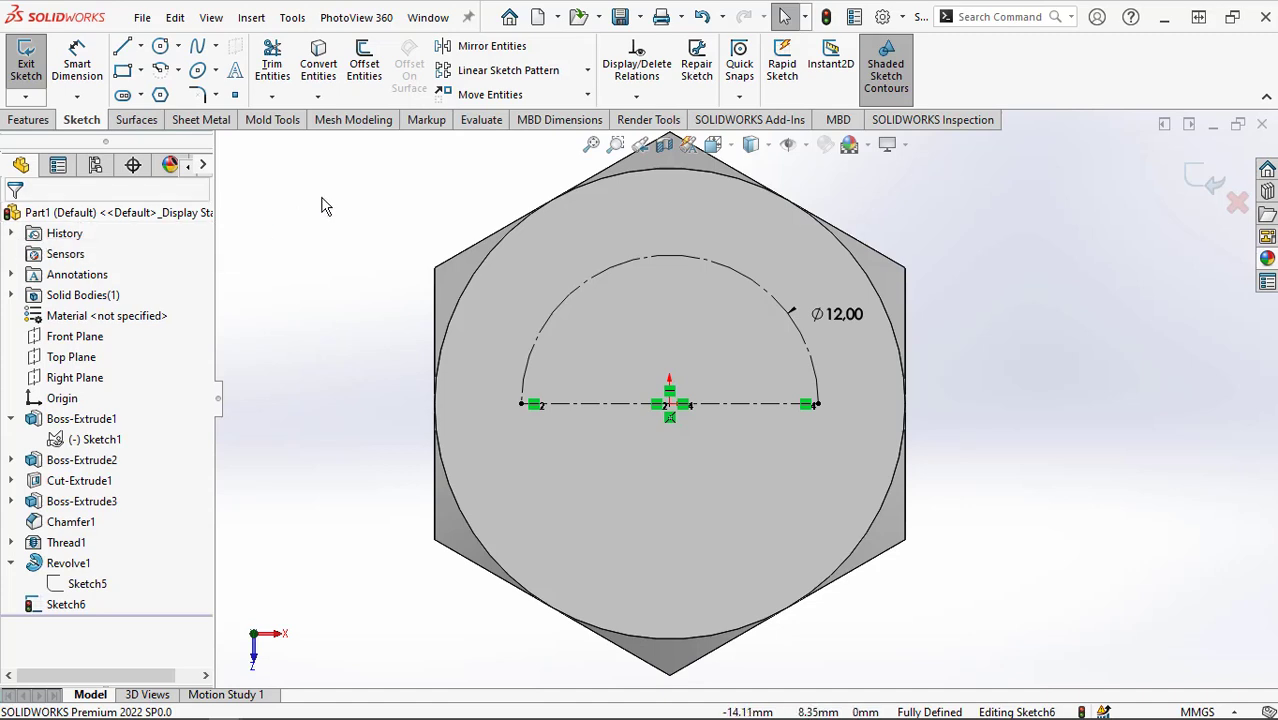
- Add sketch text '8.8' following the semicircular arc and exit Sketch6
{"action": "left_click", "coordinate": [235, 70]}
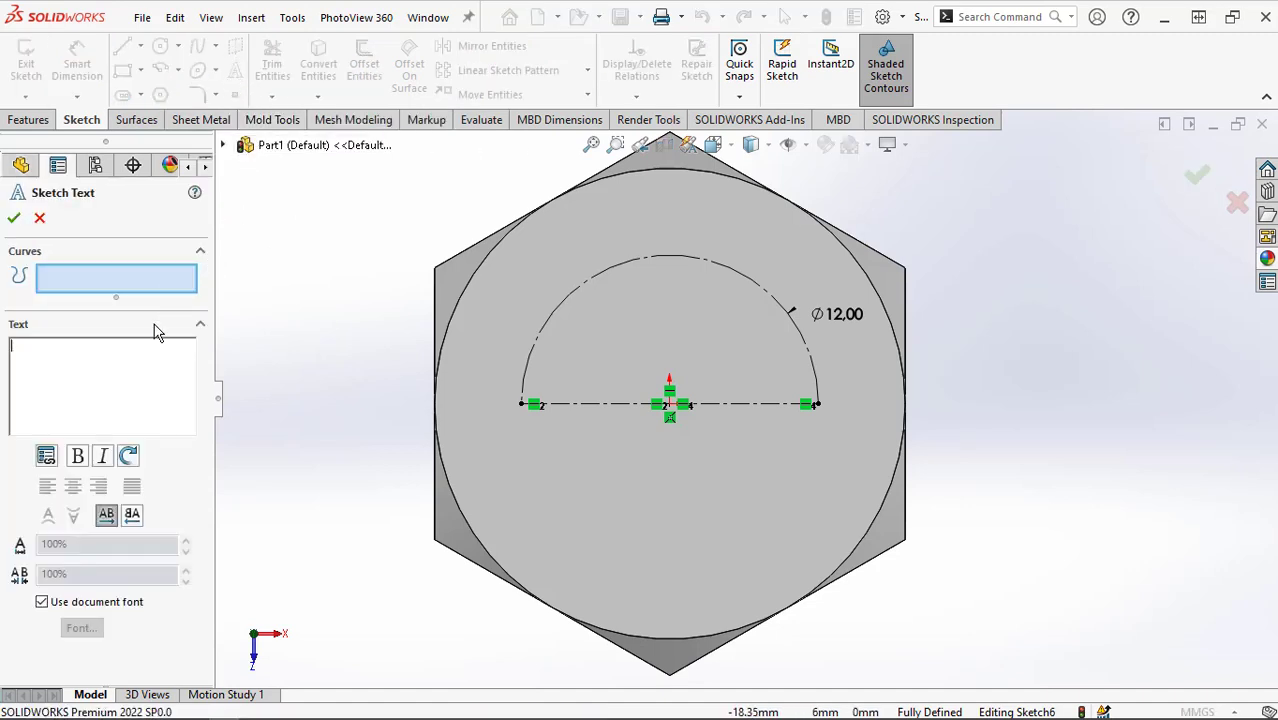
{"action": "type", "text": "8"}
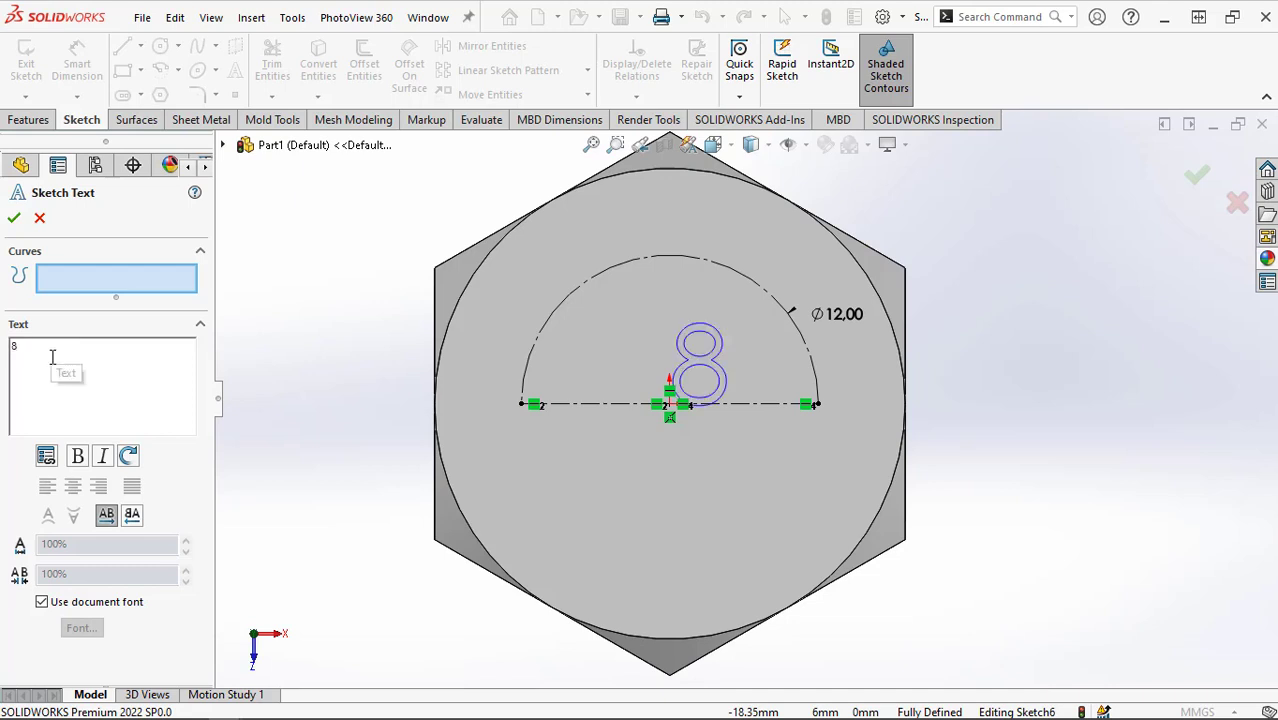
{"action": "type", "text": ".8"}
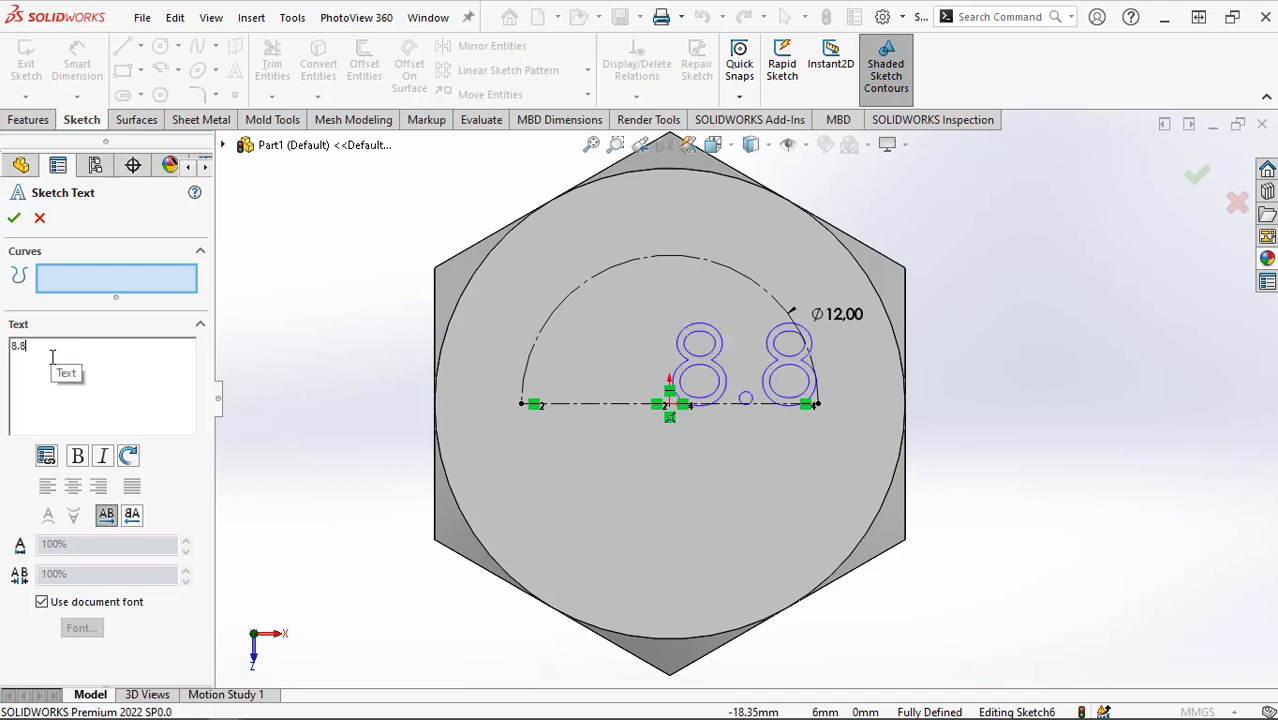
{"action": "left_click", "coordinate": [611, 271]}
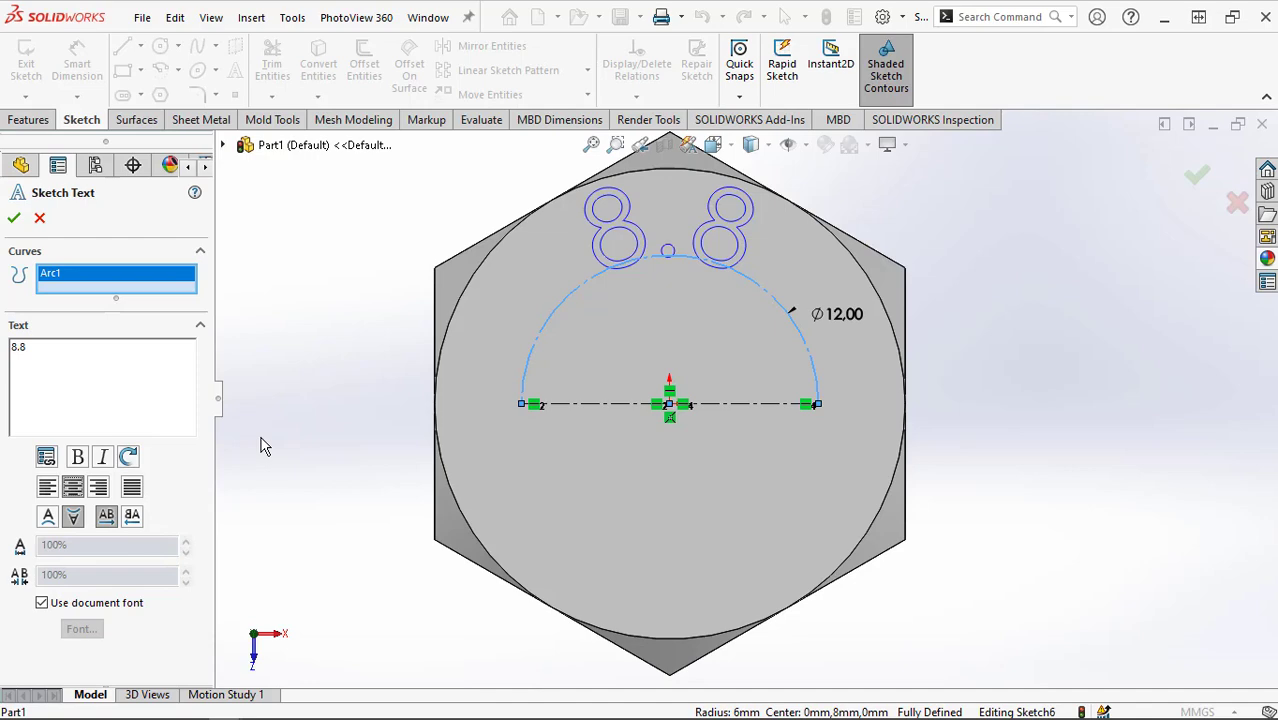
{"action": "left_click", "coordinate": [14, 220]}
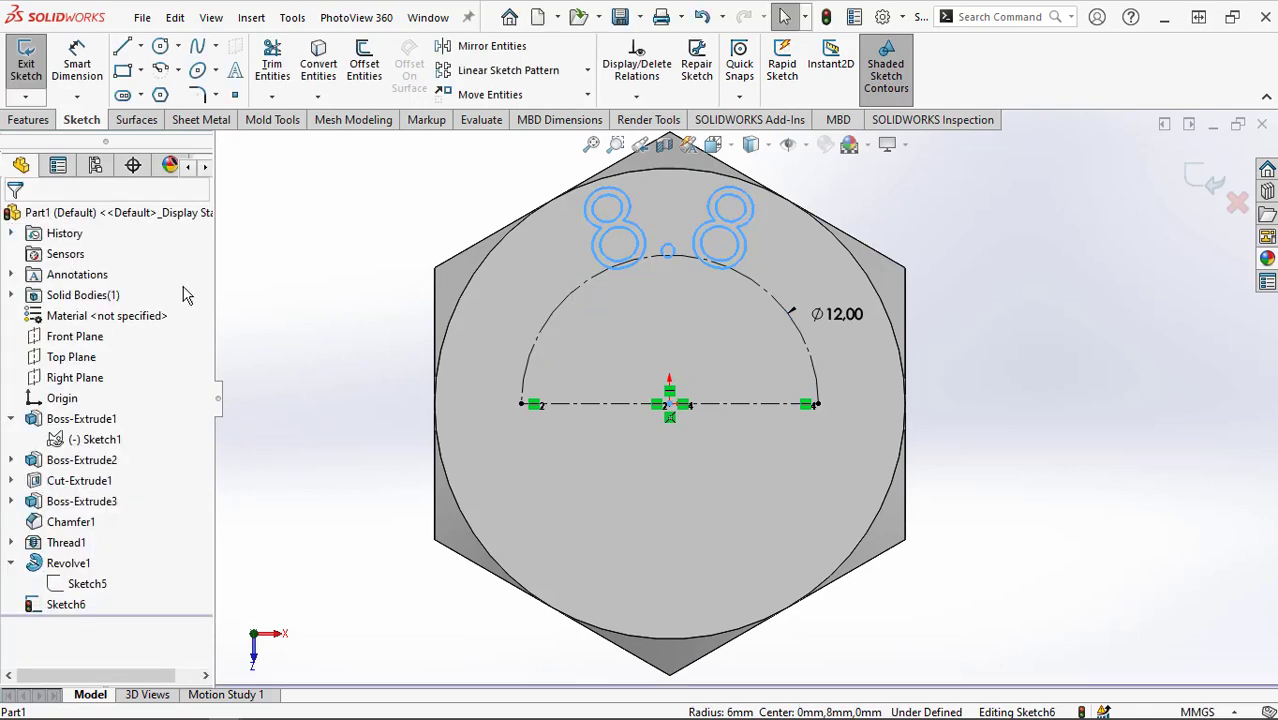
{"action": "left_click", "coordinate": [1207, 190]}
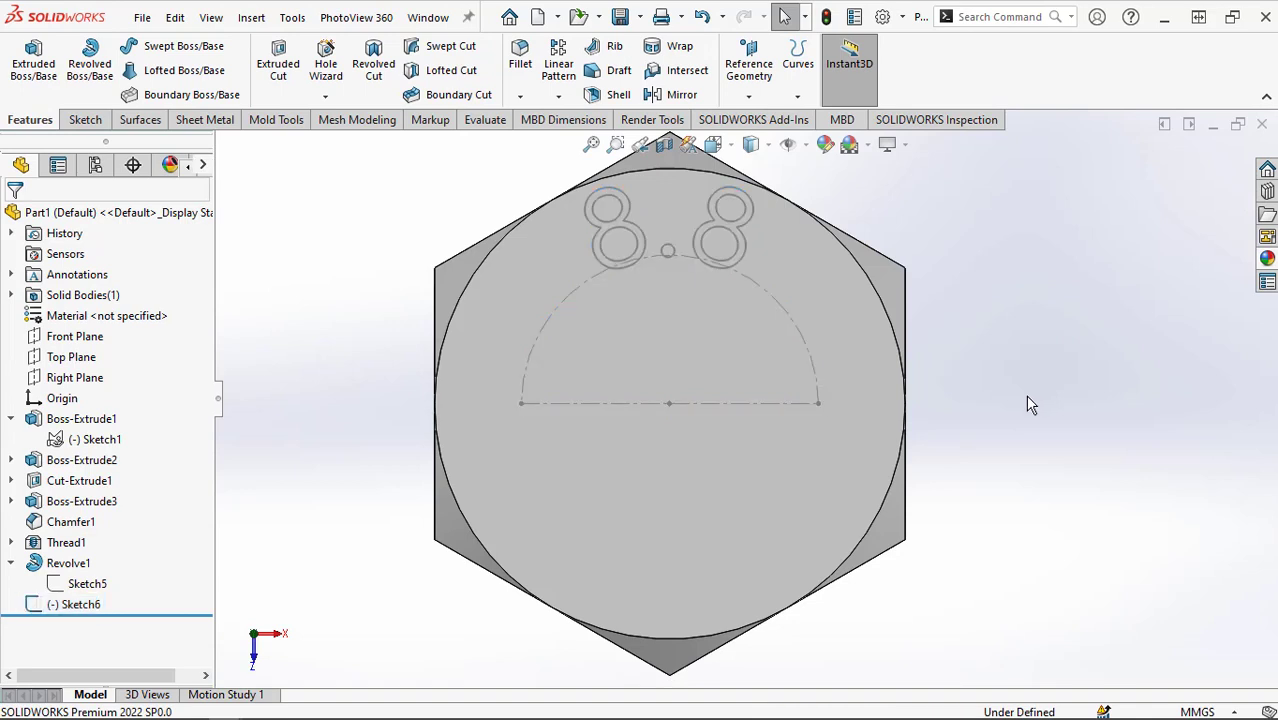
- Wrap Sketch6's 8.8 text onto the round head face as a 0.60 mm emboss
{"action": "middle_click_drag", "start_coordinate": [1030, 404], "coordinate": [1014, 389], "text": "ctrl"}
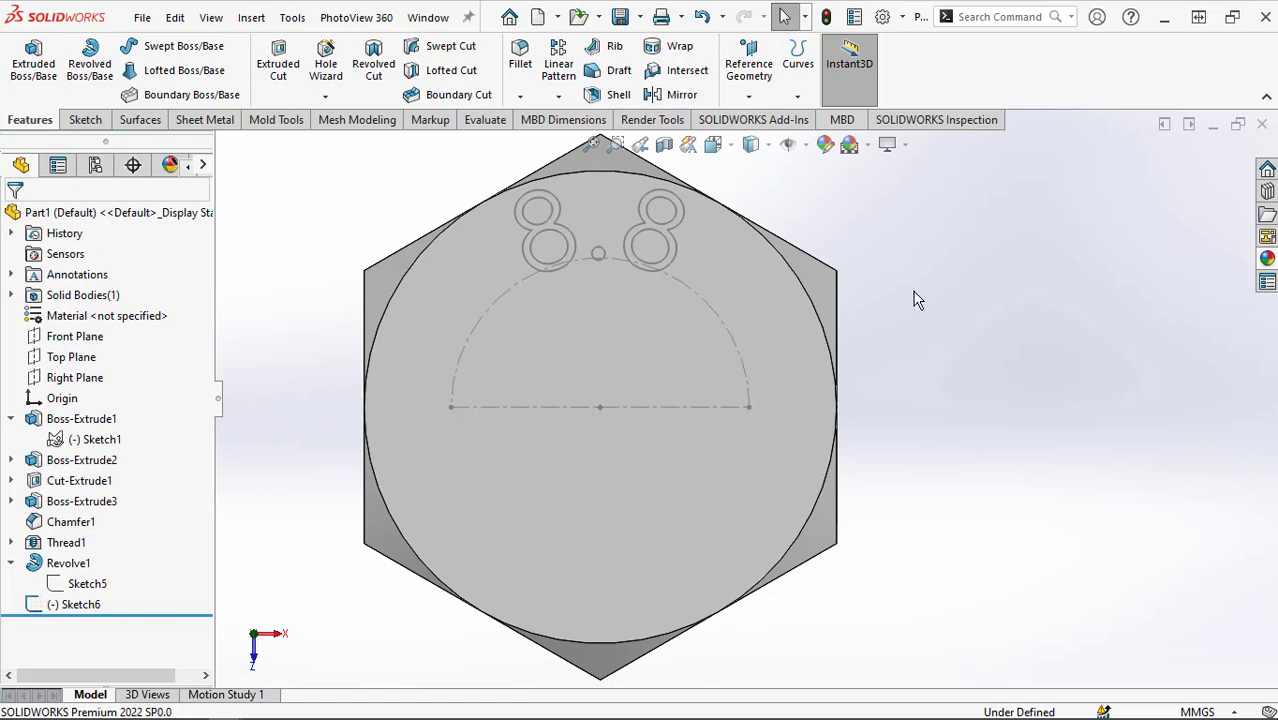
{"action": "left_click", "coordinate": [651, 52]}
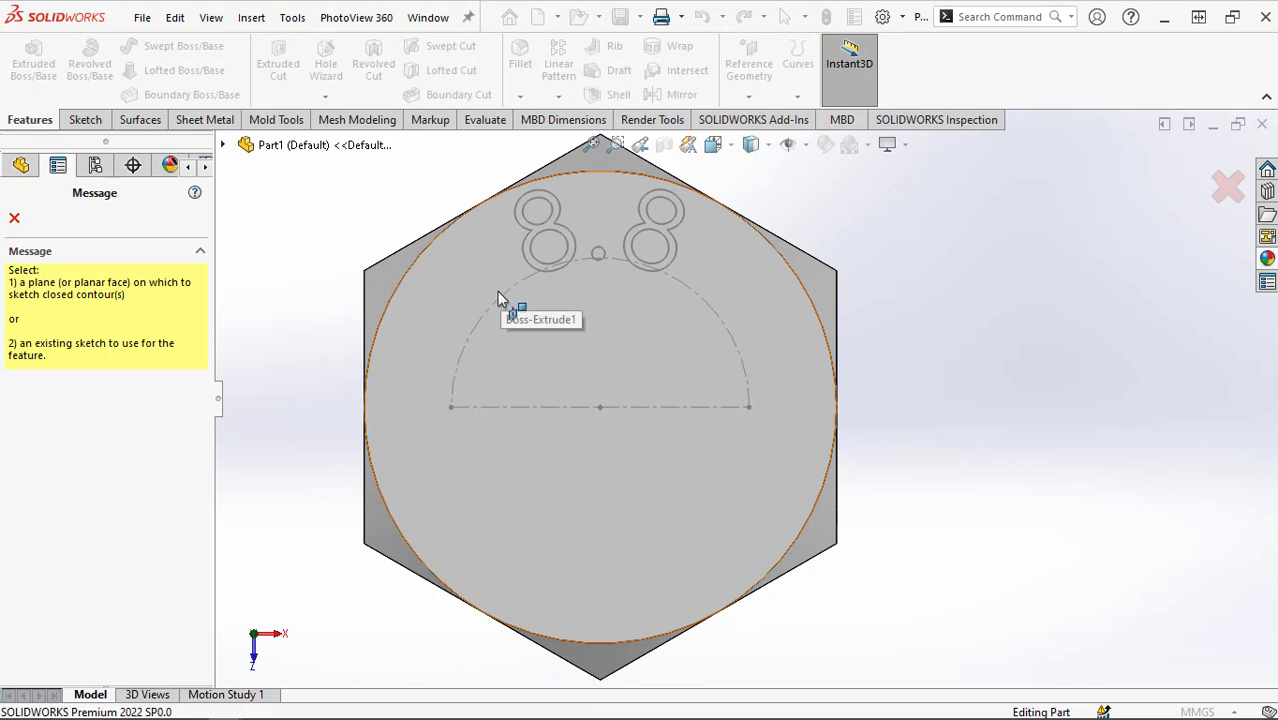
{"action": "left_click", "coordinate": [528, 272]}
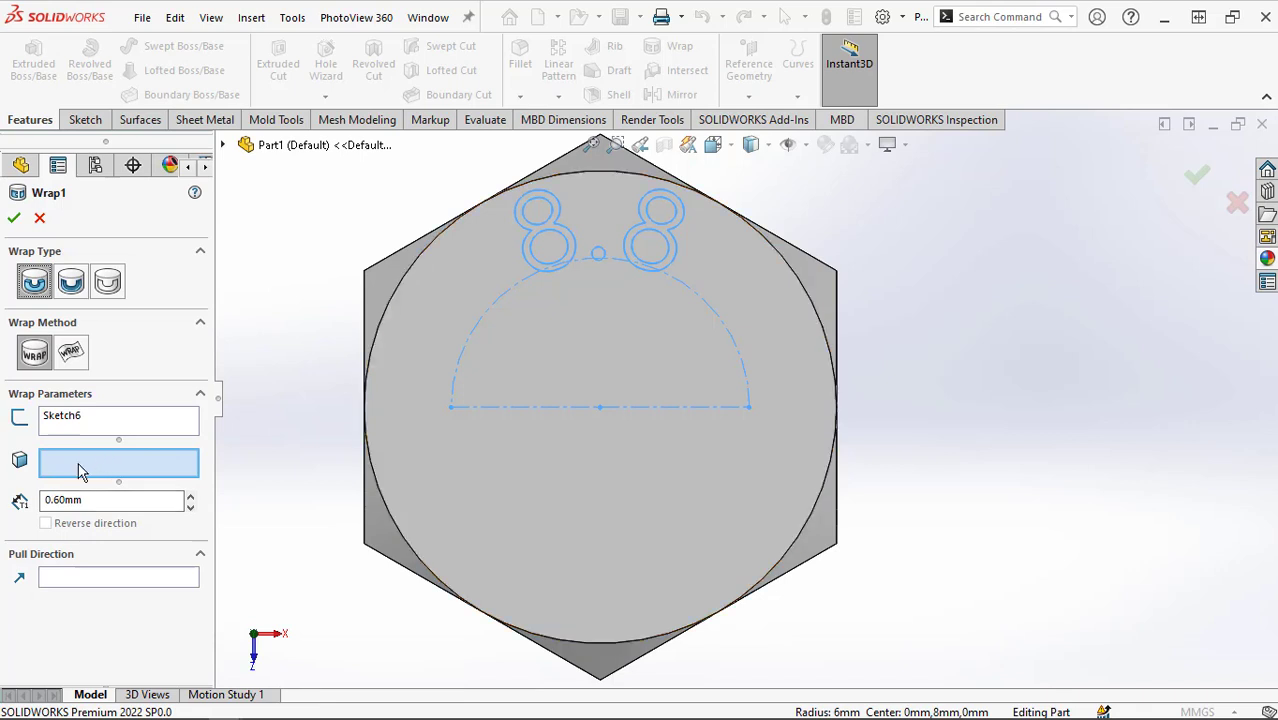
{"action": "left_click", "coordinate": [419, 449]}
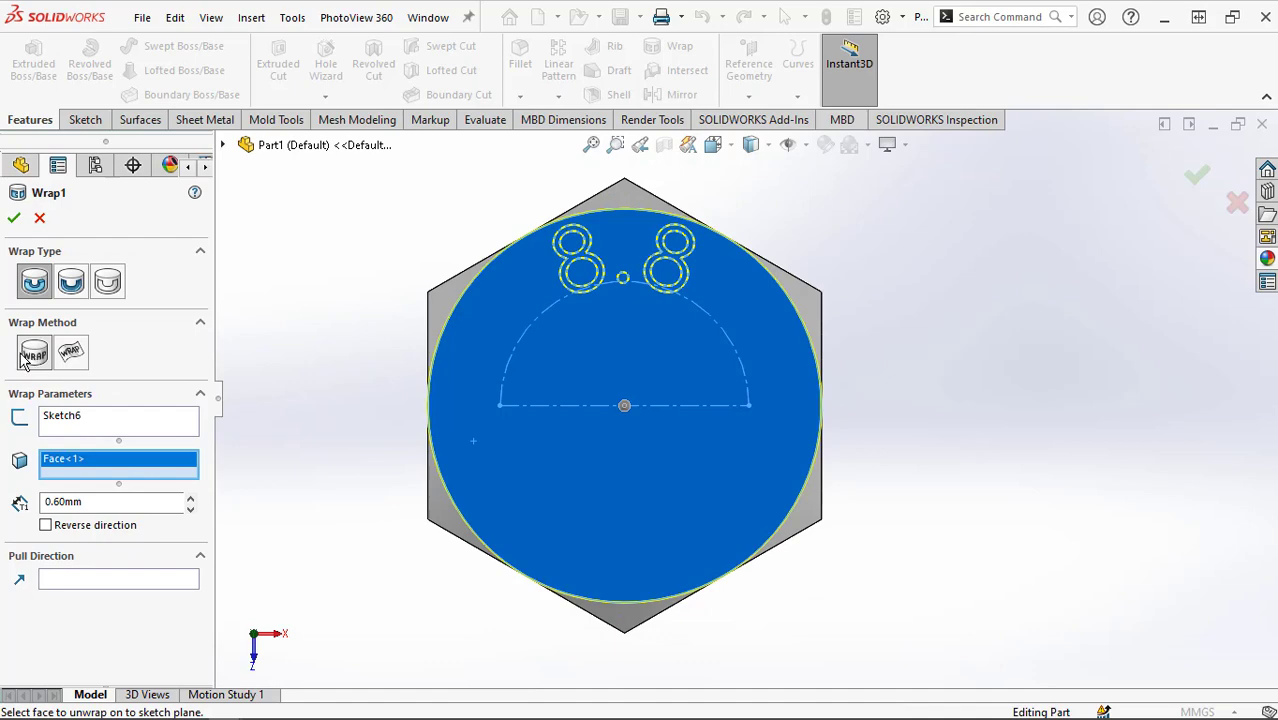
{"action": "middle_click_drag", "start_coordinate": [307, 472], "coordinate": [357, 455]}
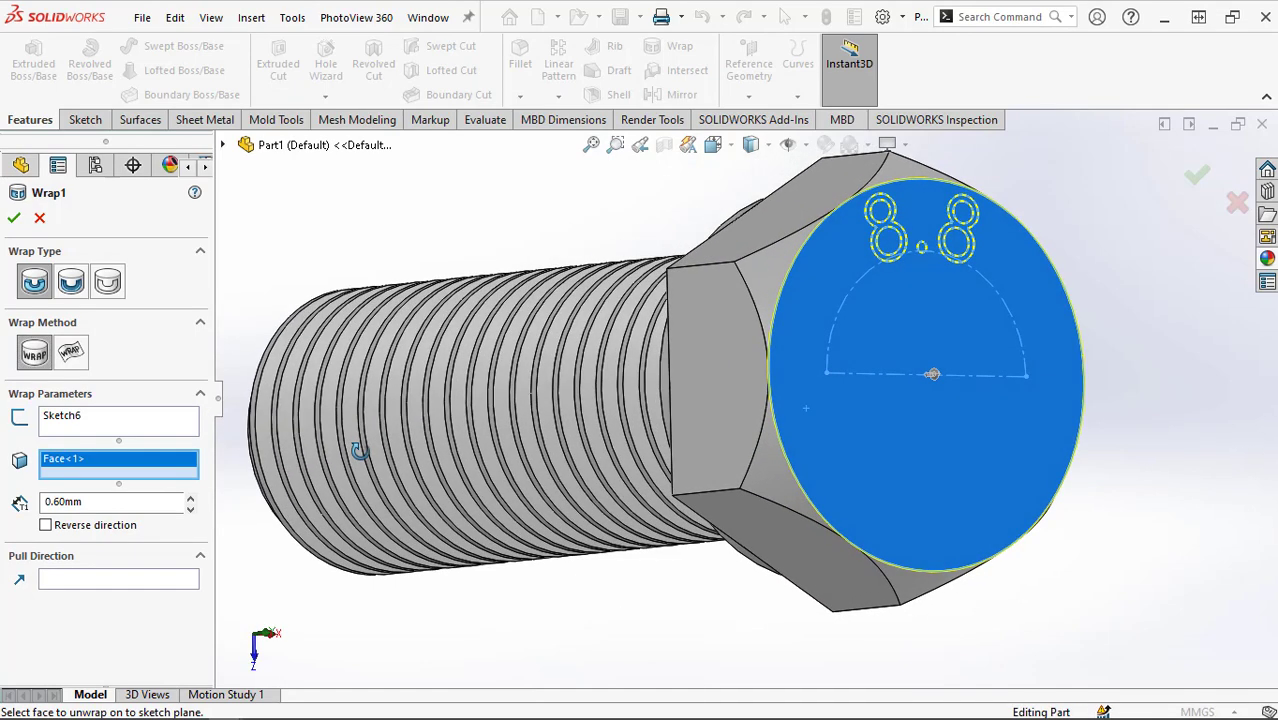
{"action": "left_click", "coordinate": [14, 219]}
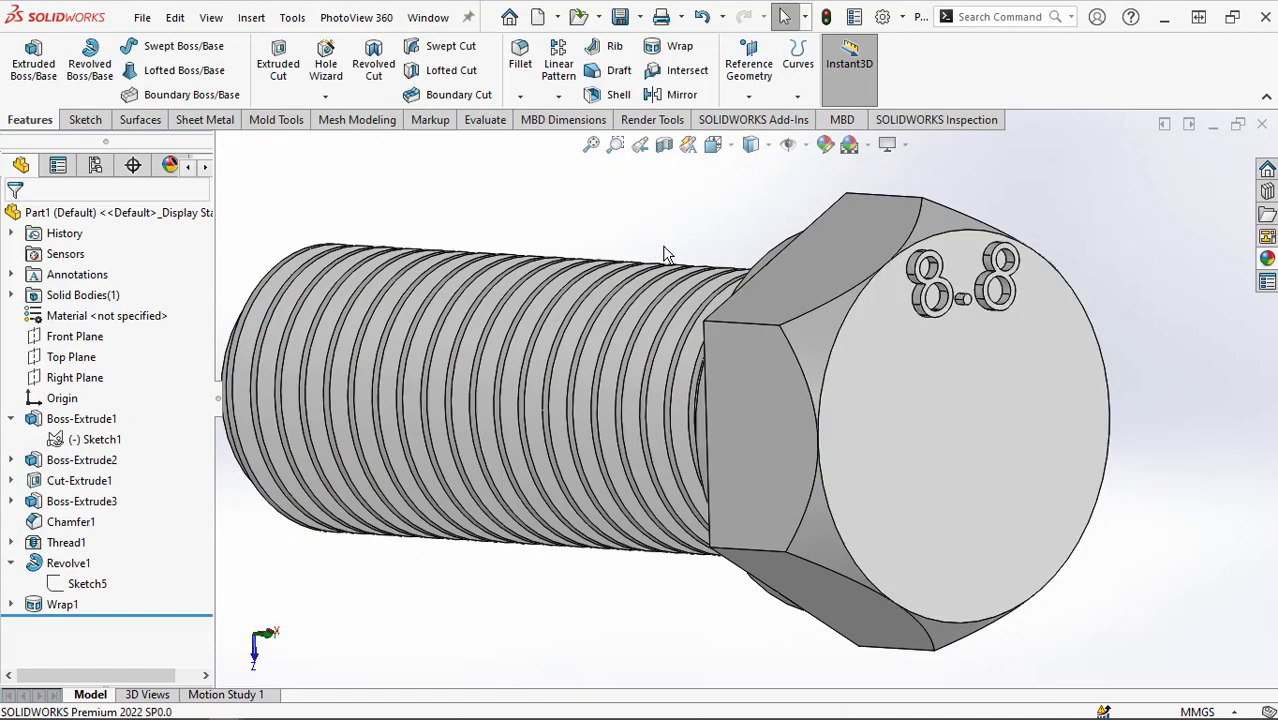
{"action": "scroll", "coordinate": [893, 400], "scroll_direction": "up", "scroll_amount": 2}
{"action": "mouse_move", "coordinate": [903, 415]}
{"action": "middle_mouse_down"}
{"action": "mouse_move", "coordinate": [818, 437]}
{"action": "mouse_move", "coordinate": [770, 420]}
{"action": "middle_mouse_up"}
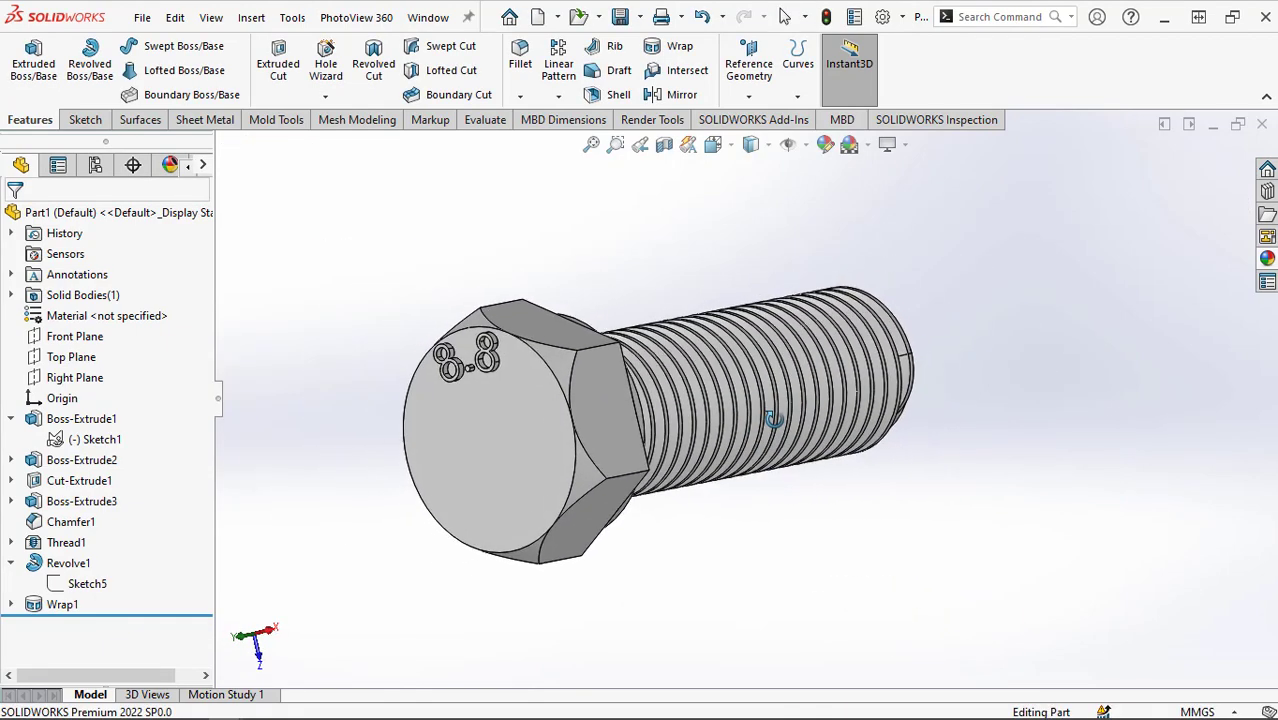
{"action": "scroll", "coordinate": [656, 367], "scroll_direction": "down", "scroll_amount": 5}
{"action": "scroll", "coordinate": [659, 366], "scroll_direction": "down", "scroll_amount": 3}
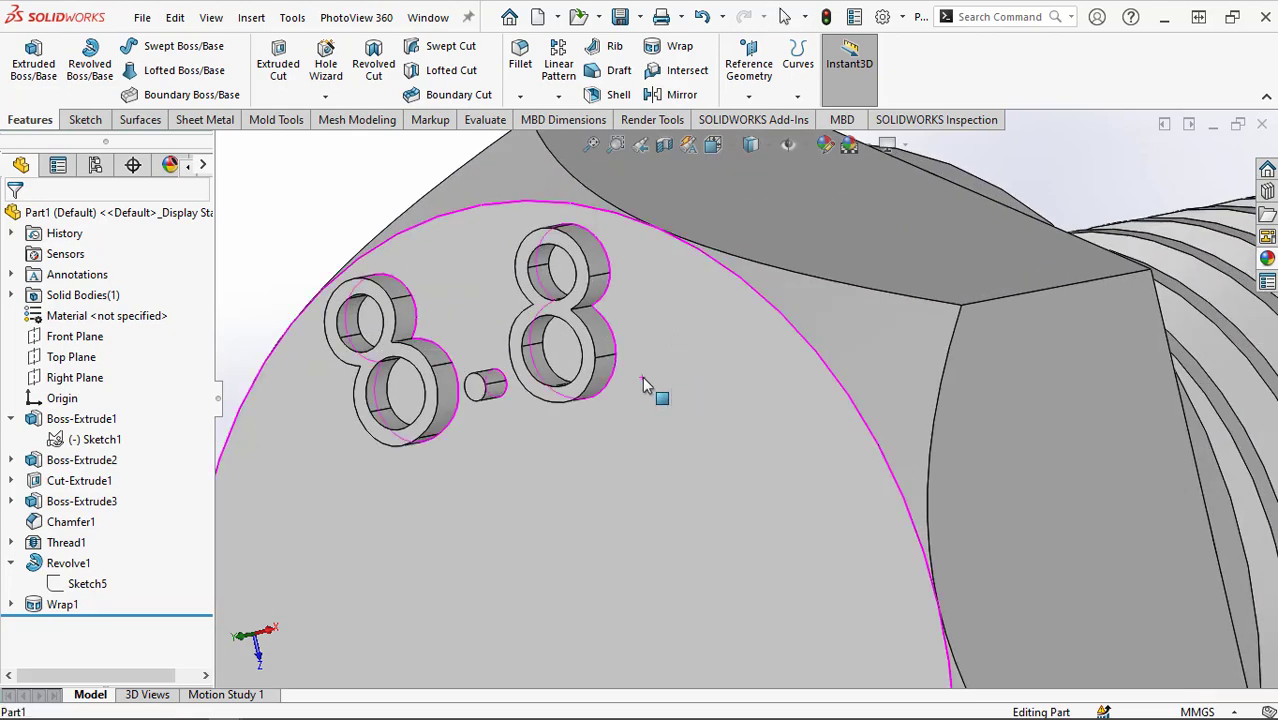
{"action": "middle_click_drag", "start_coordinate": [642, 376], "coordinate": [615, 396]}
{"action": "scroll", "coordinate": [615, 396], "scroll_direction": "up", "scroll_amount": 2}
{"action": "scroll", "coordinate": [614, 398], "scroll_direction": "up", "scroll_amount": 4}
{"action": "scroll", "coordinate": [628, 417], "scroll_direction": "up", "scroll_amount": 3}
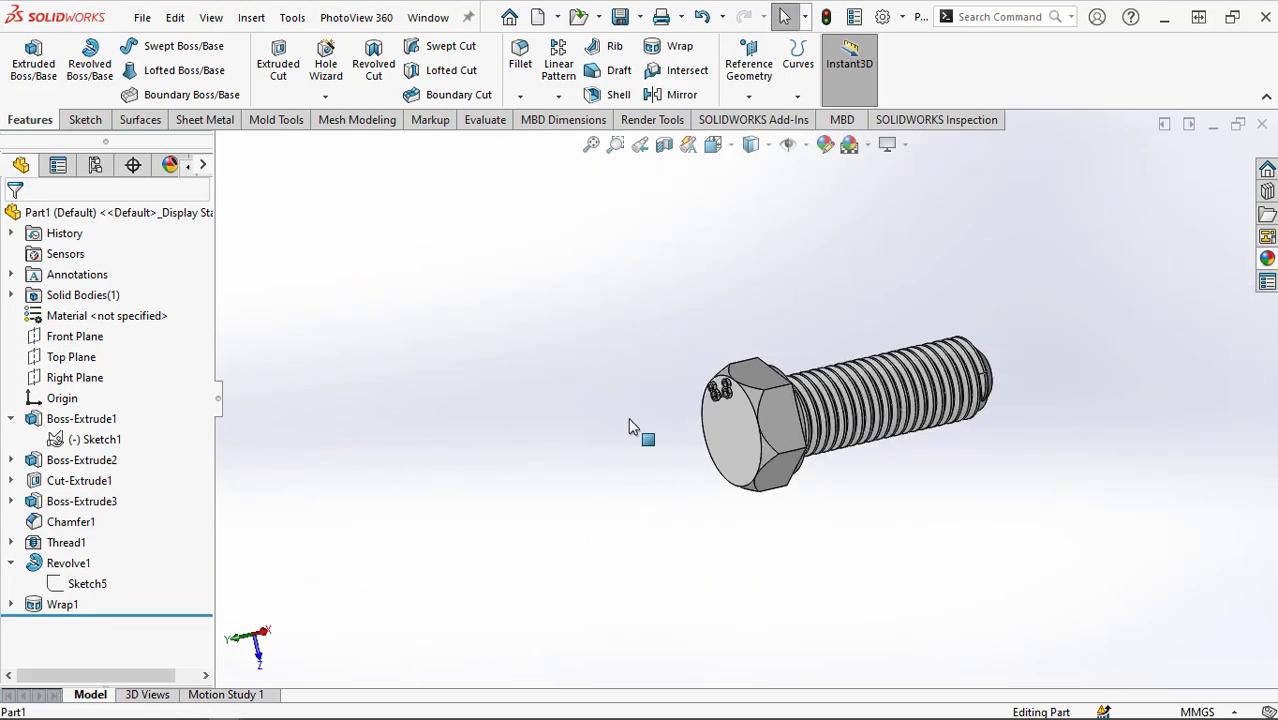
{"action": "scroll", "coordinate": [945, 422], "scroll_direction": "down", "scroll_amount": 2}
{"action": "mouse_move", "coordinate": [850, 500]}
{"action": "middle_mouse_down"}
{"action": "mouse_move", "coordinate": [1095, 434]}
{"action": "mouse_move", "coordinate": [1172, 374]}
{"action": "mouse_move", "coordinate": [1215, 376]}
{"action": "middle_mouse_up"}
{"action": "scroll", "coordinate": [765, 375], "scroll_direction": "down", "scroll_amount": 2}
{"action": "mouse_move", "coordinate": [765, 375]}
{"action": "middle_mouse_down"}
{"action": "mouse_move", "coordinate": [747, 285]}
{"action": "mouse_move", "coordinate": [715, 270]}
{"action": "mouse_move", "coordinate": [656, 342]}
{"action": "mouse_move", "coordinate": [580, 562]}
{"action": "mouse_move", "coordinate": [540, 607]}
{"action": "mouse_move", "coordinate": [883, 447]}
{"action": "mouse_move", "coordinate": [729, 597]}
{"action": "mouse_move", "coordinate": [831, 647]}
{"action": "middle_mouse_up"}
{"action": "scroll", "coordinate": [521, 630], "scroll_direction": "up", "scroll_amount": 3}
{"action": "scroll", "coordinate": [523, 643], "scroll_direction": "up", "scroll_amount": 2}
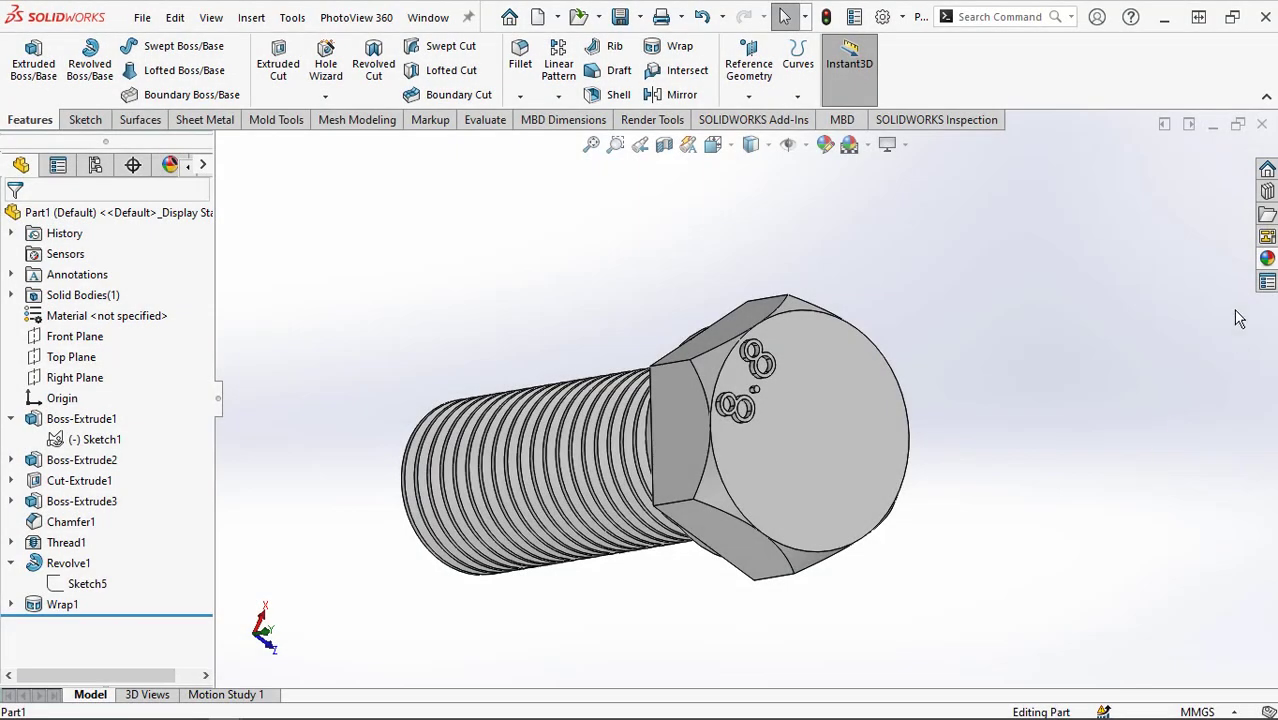
- Apply the sandblasted steel appearance from Metal > Steel to the whole part
{"action": "left_click", "coordinate": [1267, 258]}
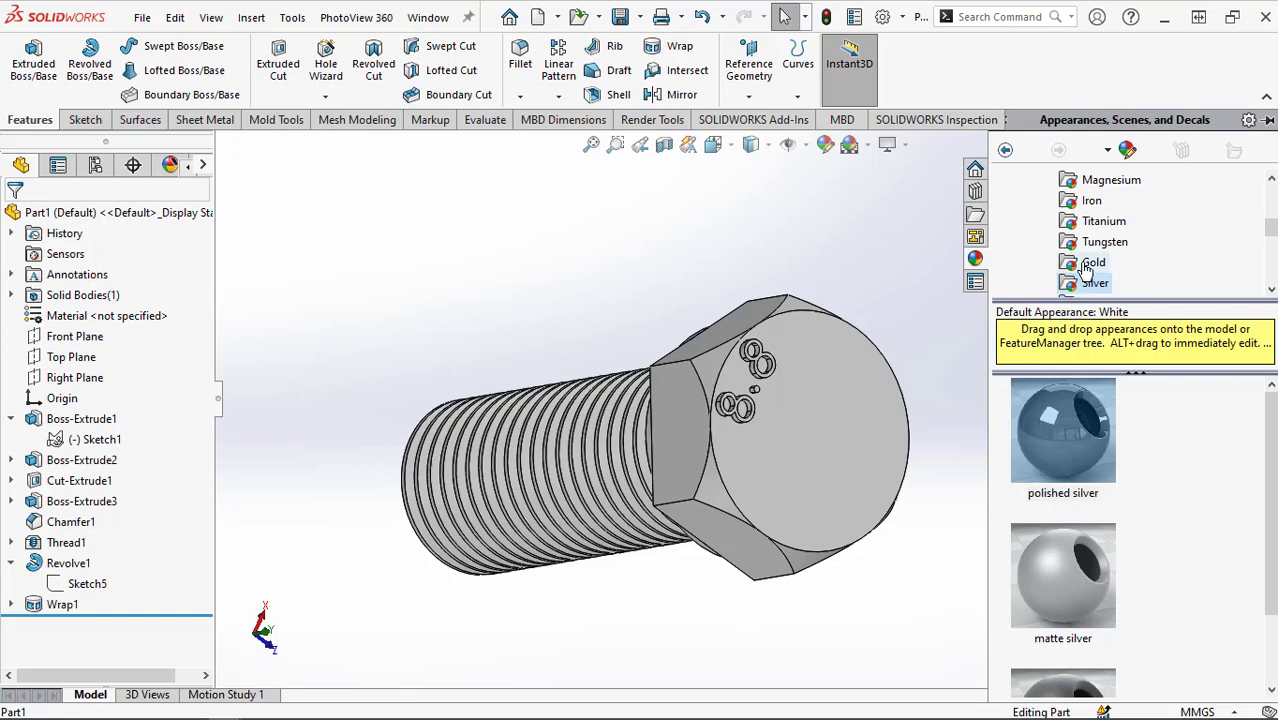
{"action": "scroll", "coordinate": [1086, 268], "scroll_direction": "up", "scroll_amount": 3}
{"action": "left_click", "coordinate": [1024, 182]}
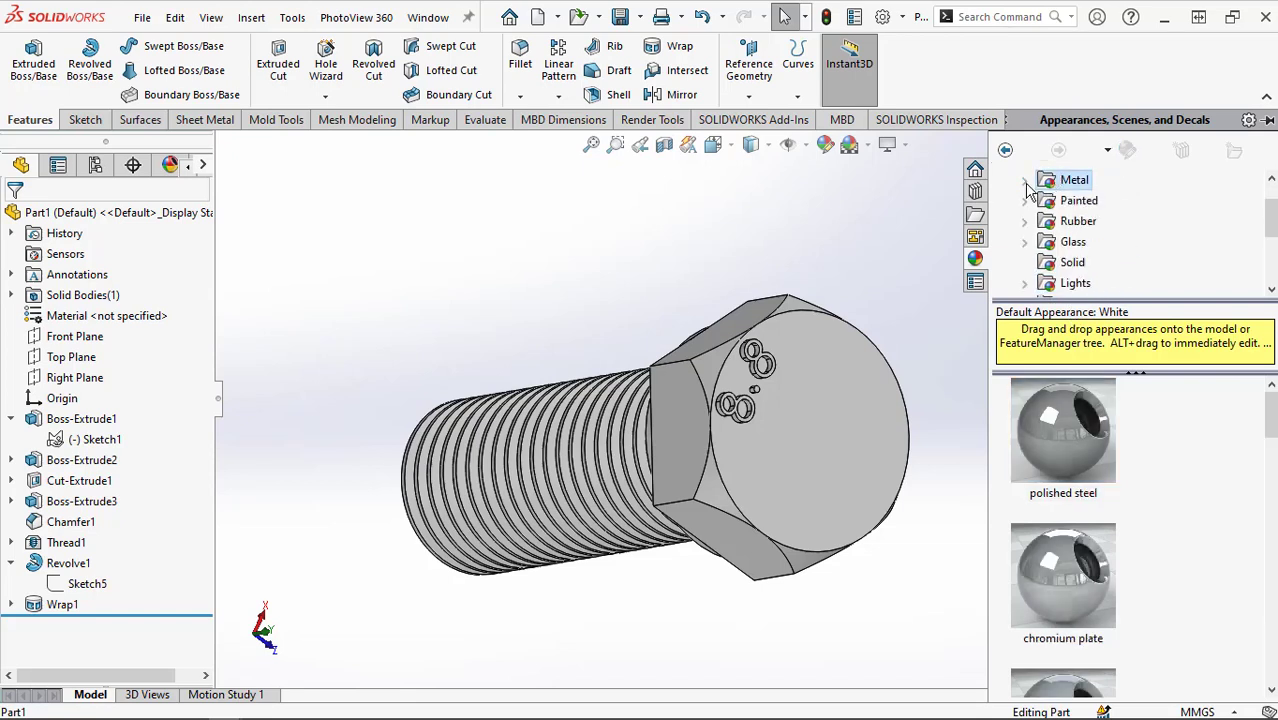
{"action": "left_click", "coordinate": [1024, 182]}
{"action": "left_click", "coordinate": [1070, 202]}
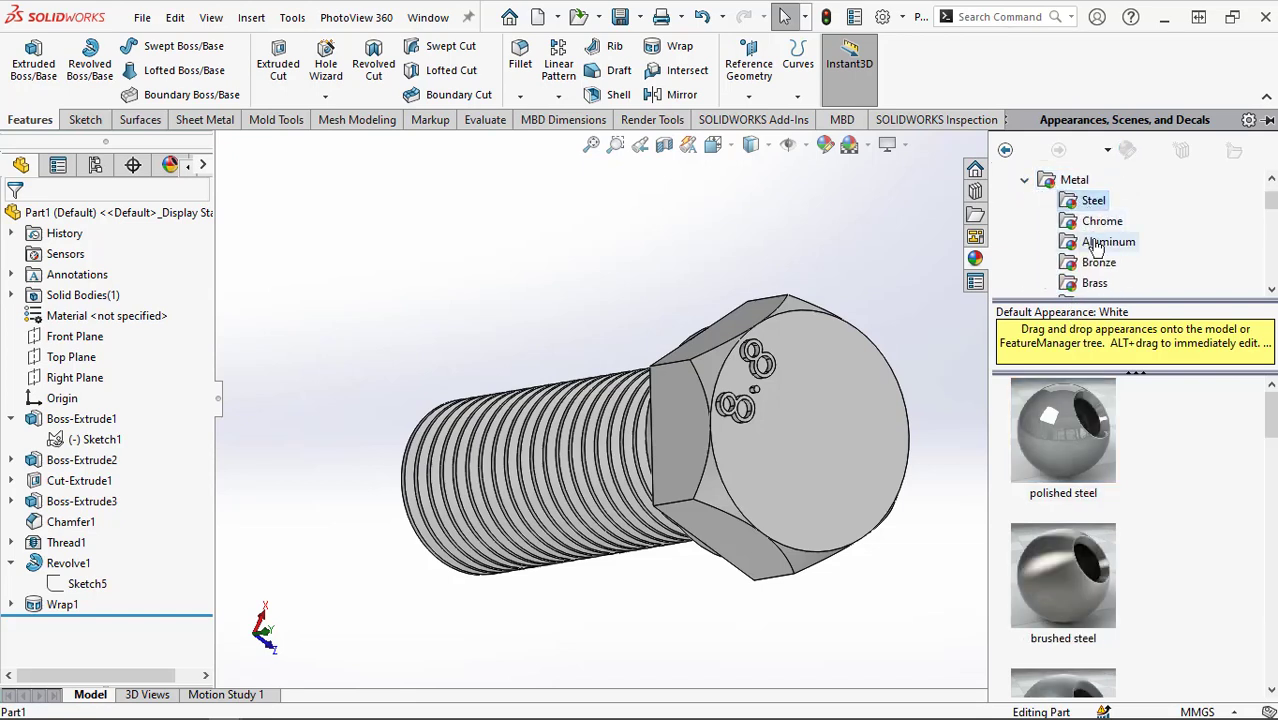
{"action": "scroll", "coordinate": [1078, 470], "scroll_direction": "down", "scroll_amount": 3}
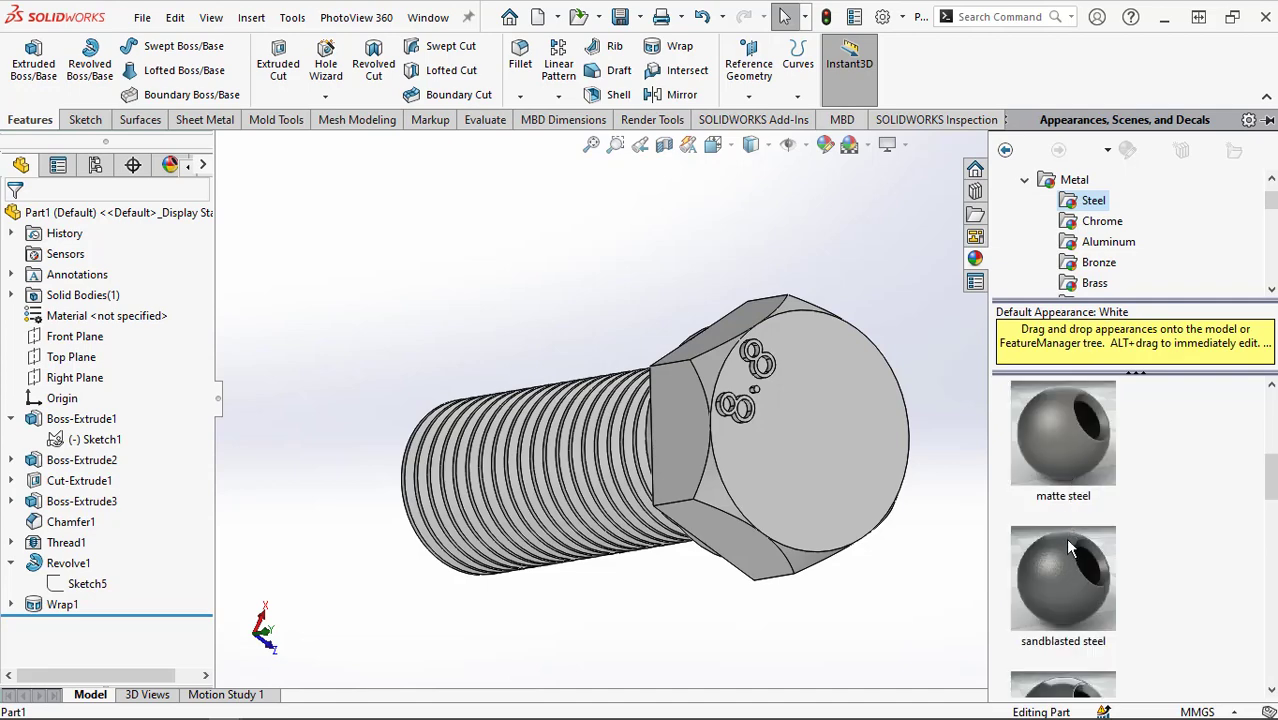
{"action": "left_click_drag", "start_coordinate": [1068, 548], "coordinate": [810, 485]}
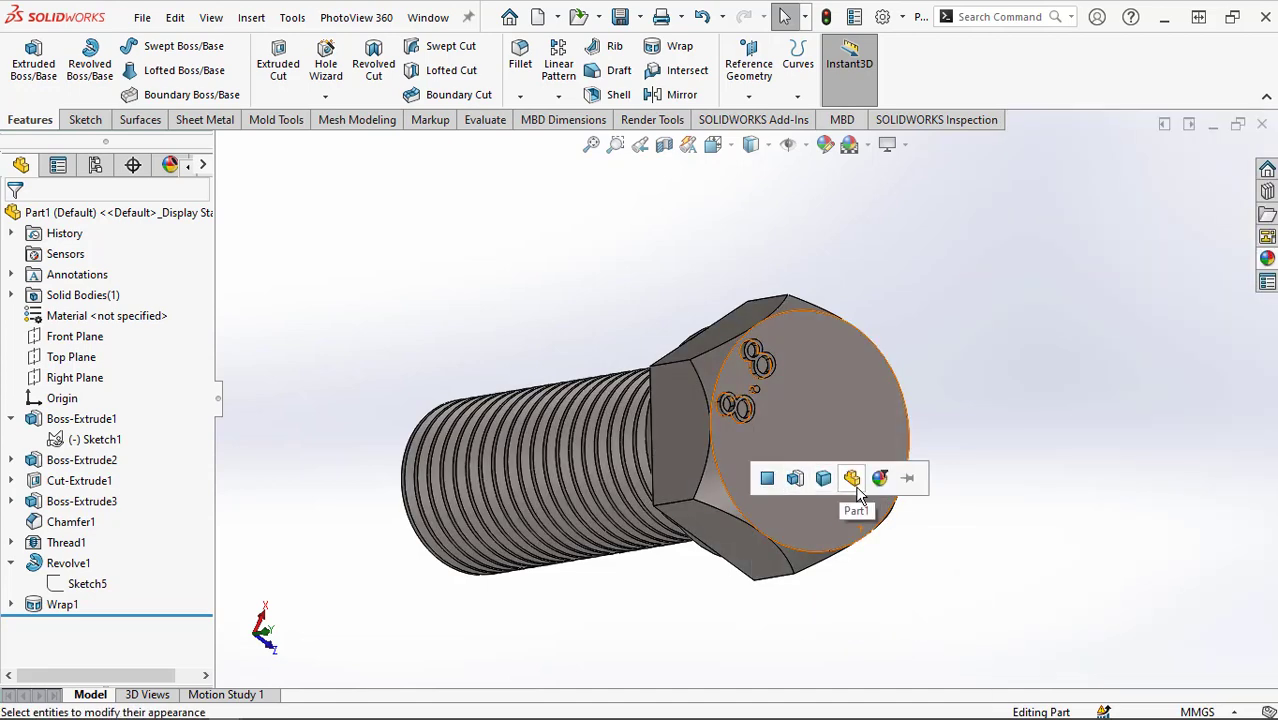
{"action": "left_click", "coordinate": [856, 489]}
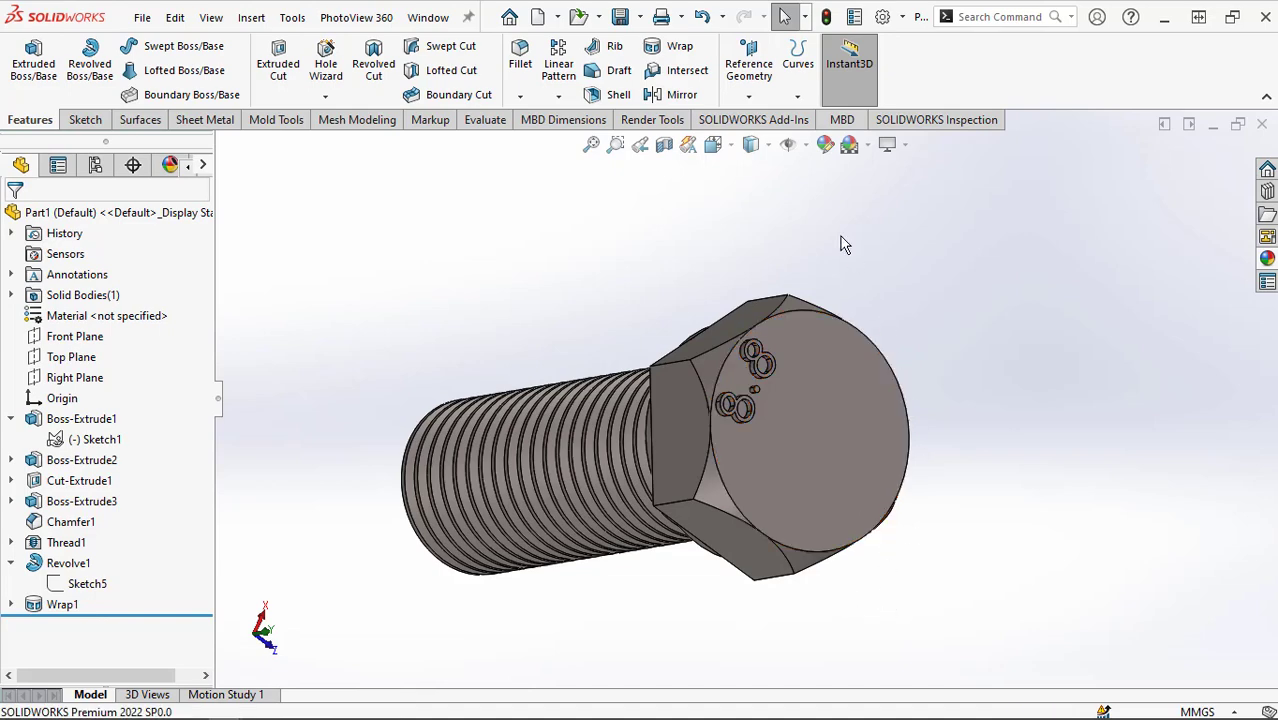
- Switch the scene to Plain White
{"action": "left_click", "coordinate": [866, 145]}
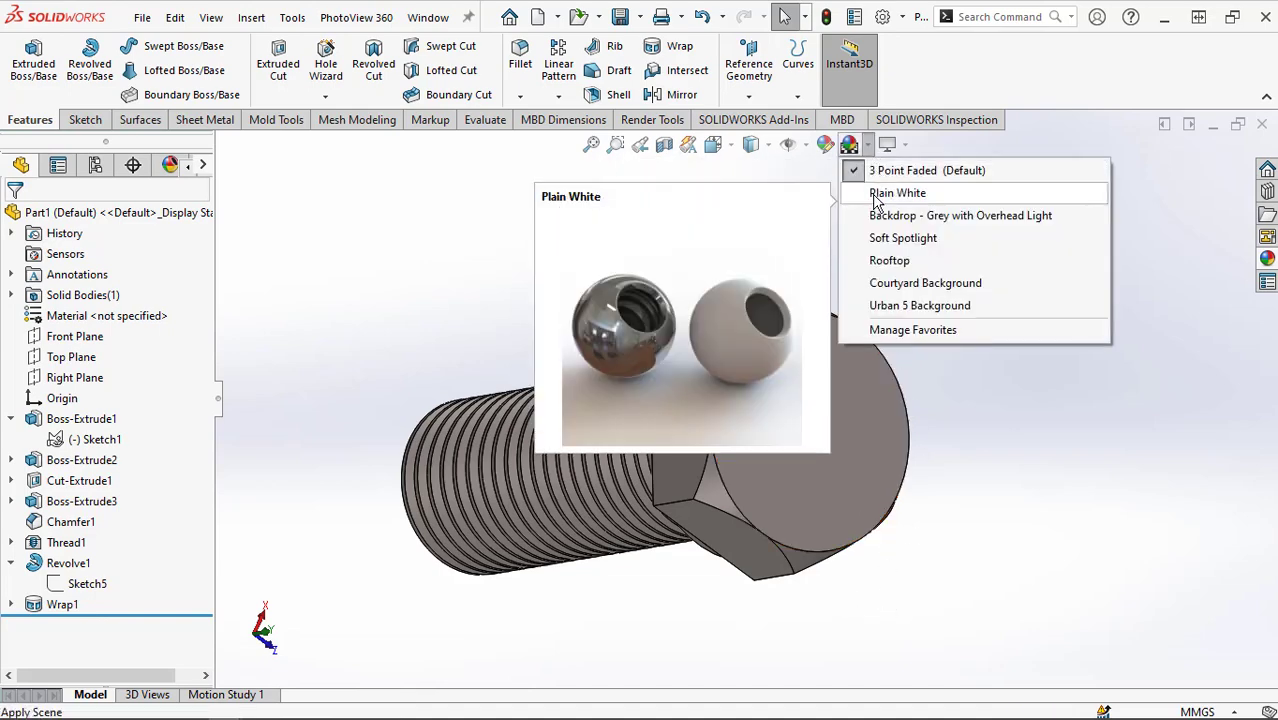
{"action": "left_click", "coordinate": [880, 189]}
{"action": "mouse_move", "coordinate": [685, 599]}
{"action": "middle_mouse_down"}
{"action": "mouse_move", "coordinate": [803, 613]}
{"action": "mouse_move", "coordinate": [1090, 609]}
{"action": "mouse_move", "coordinate": [1204, 398]}
{"action": "mouse_move", "coordinate": [1144, 340]}
{"action": "mouse_move", "coordinate": [1024, 422]}
{"action": "mouse_move", "coordinate": [987, 627]}
{"action": "mouse_move", "coordinate": [975, 590]}
{"action": "middle_mouse_up"}
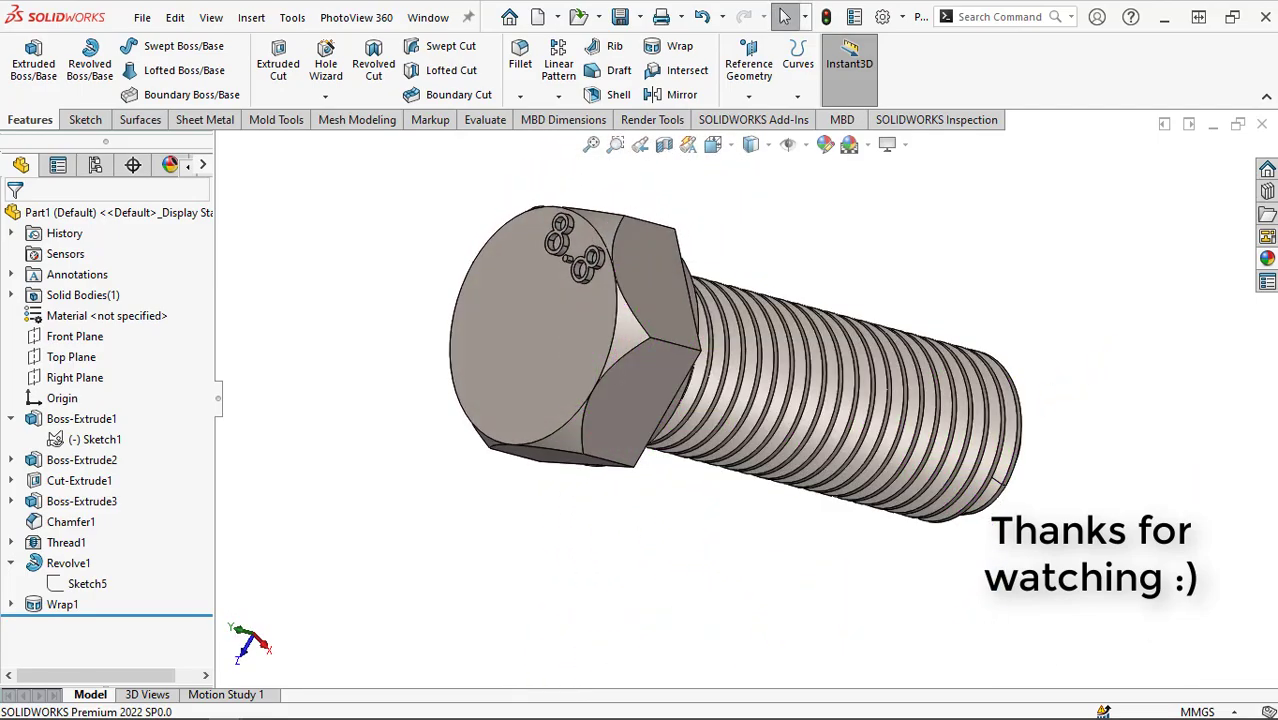